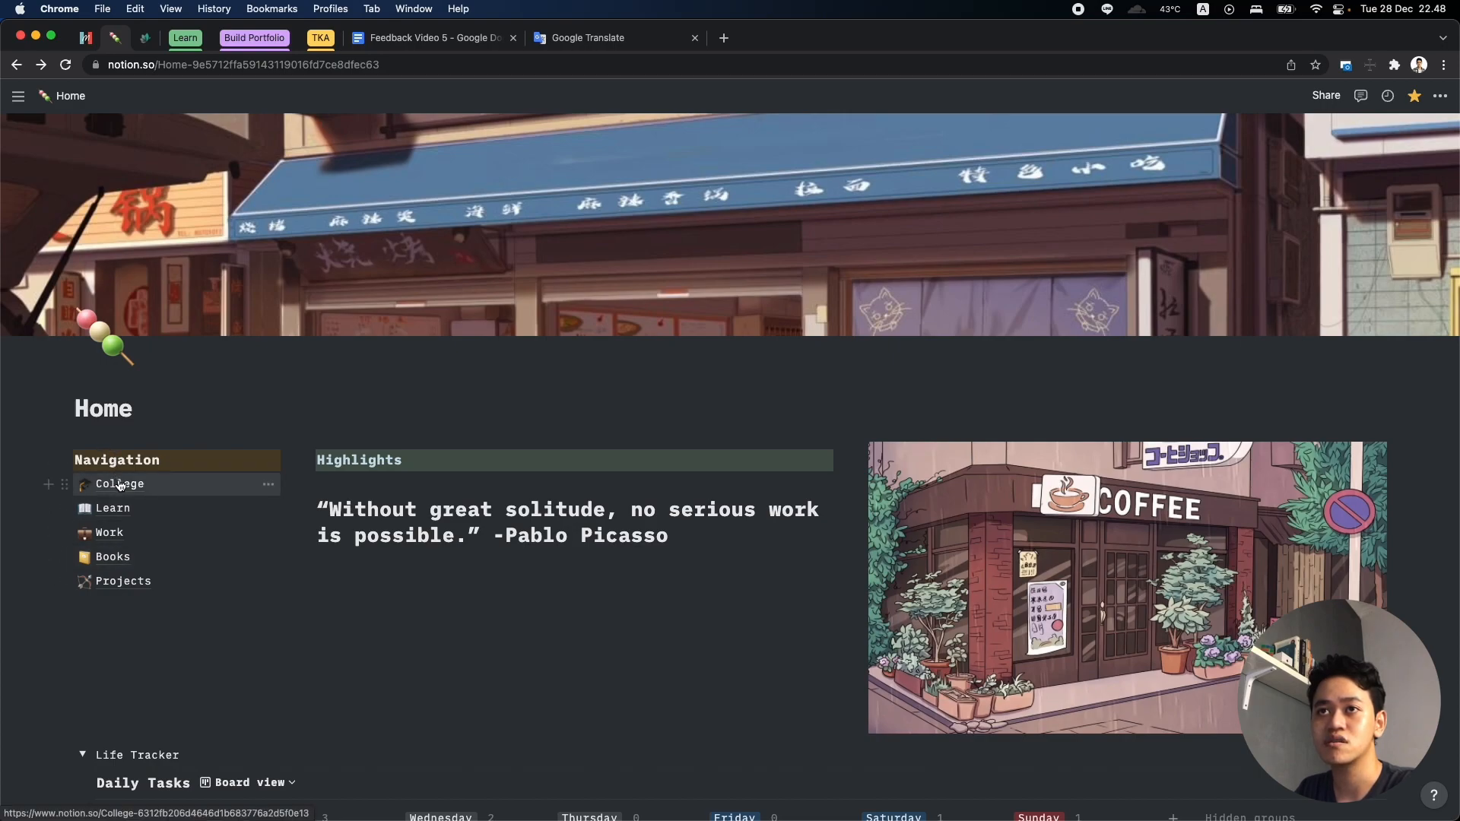
Open the College page, look through its course lists for Semesters 7, 6 and 5, and return to Home.
left_click(124, 486)
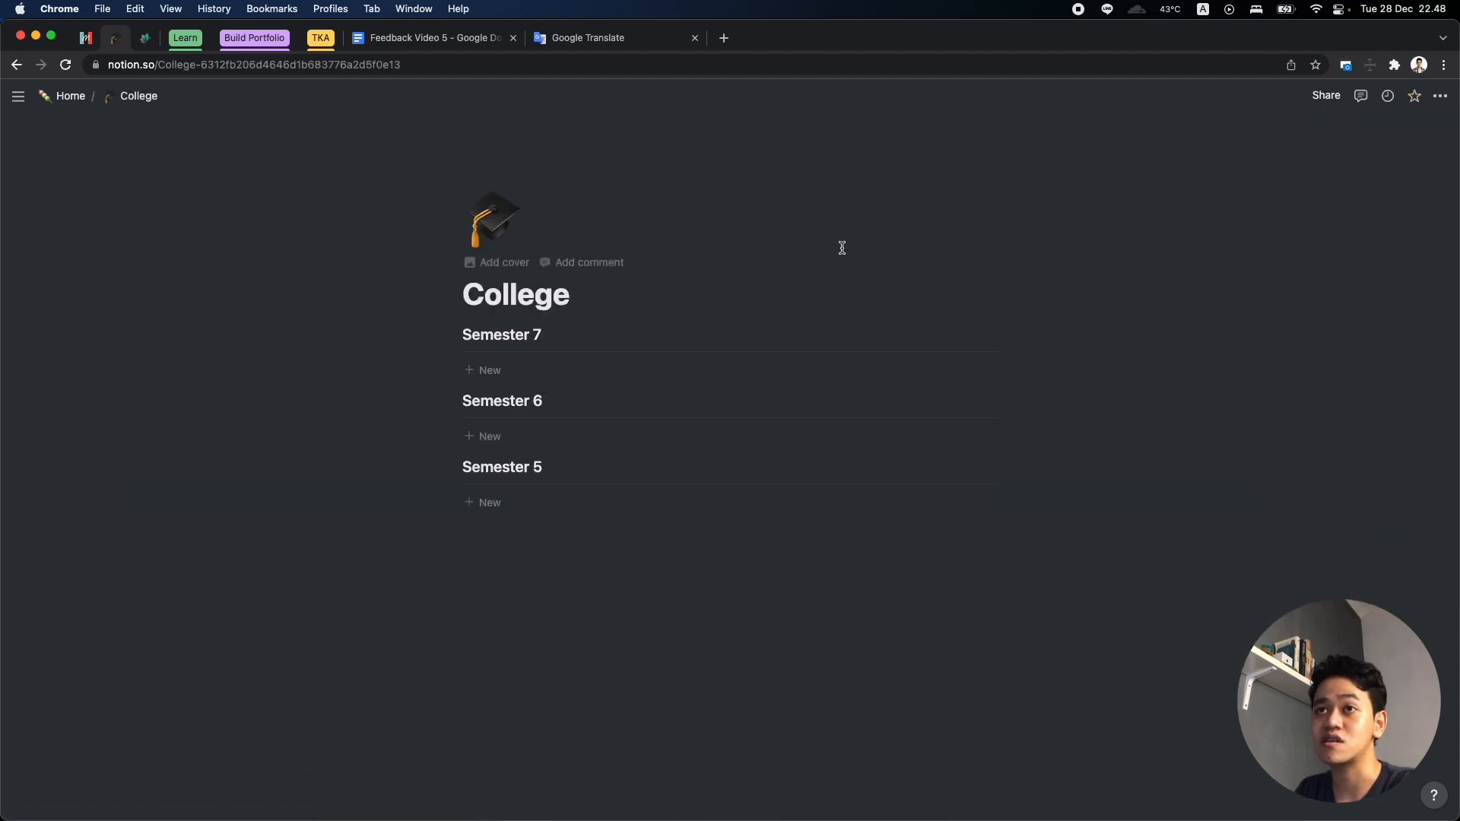
scroll(632, 309, "down", 2)
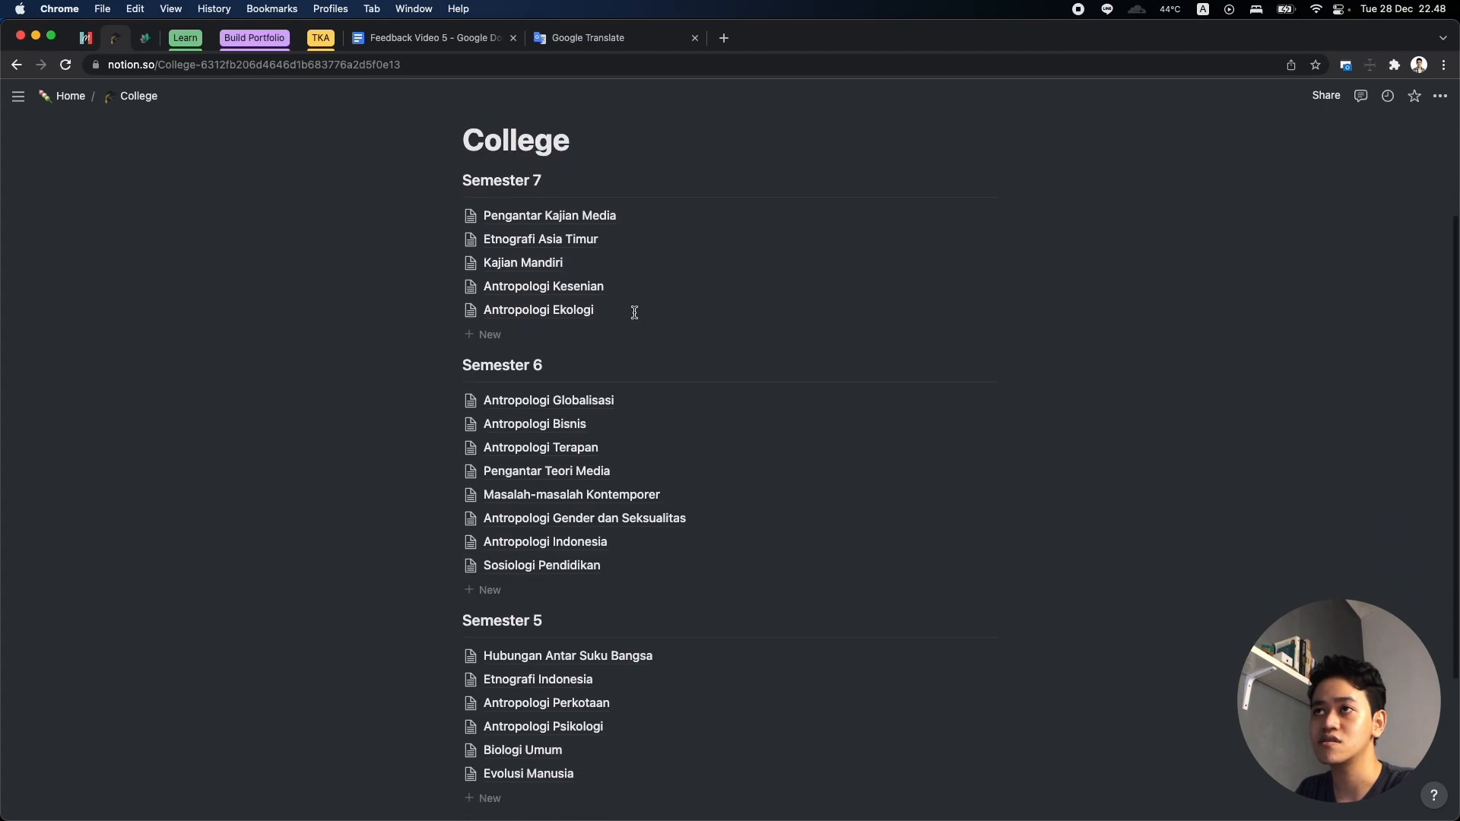
scroll(566, 541, "down", 4)
scroll(532, 494, "up", 5)
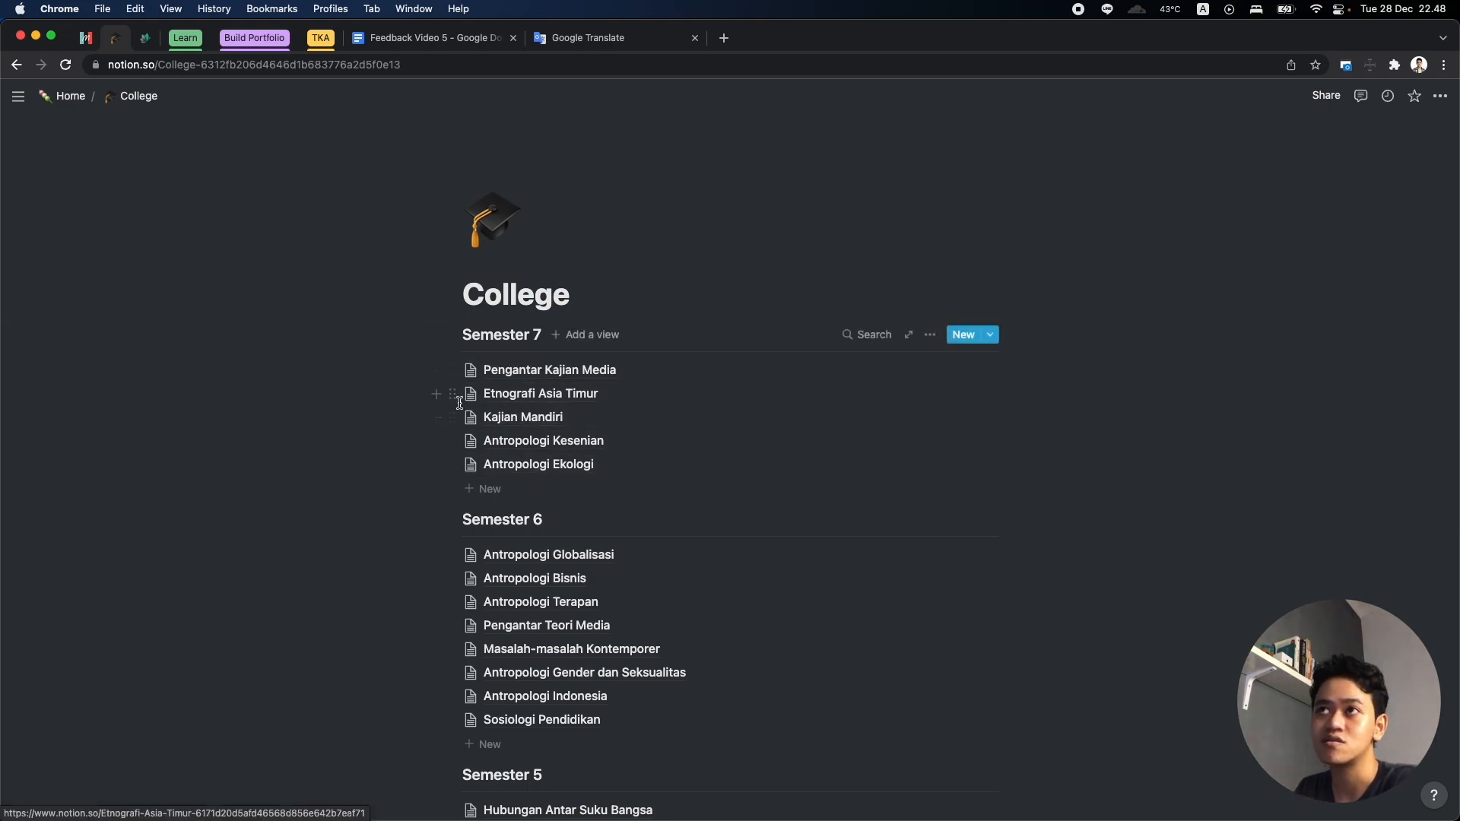
left_click(68, 96)
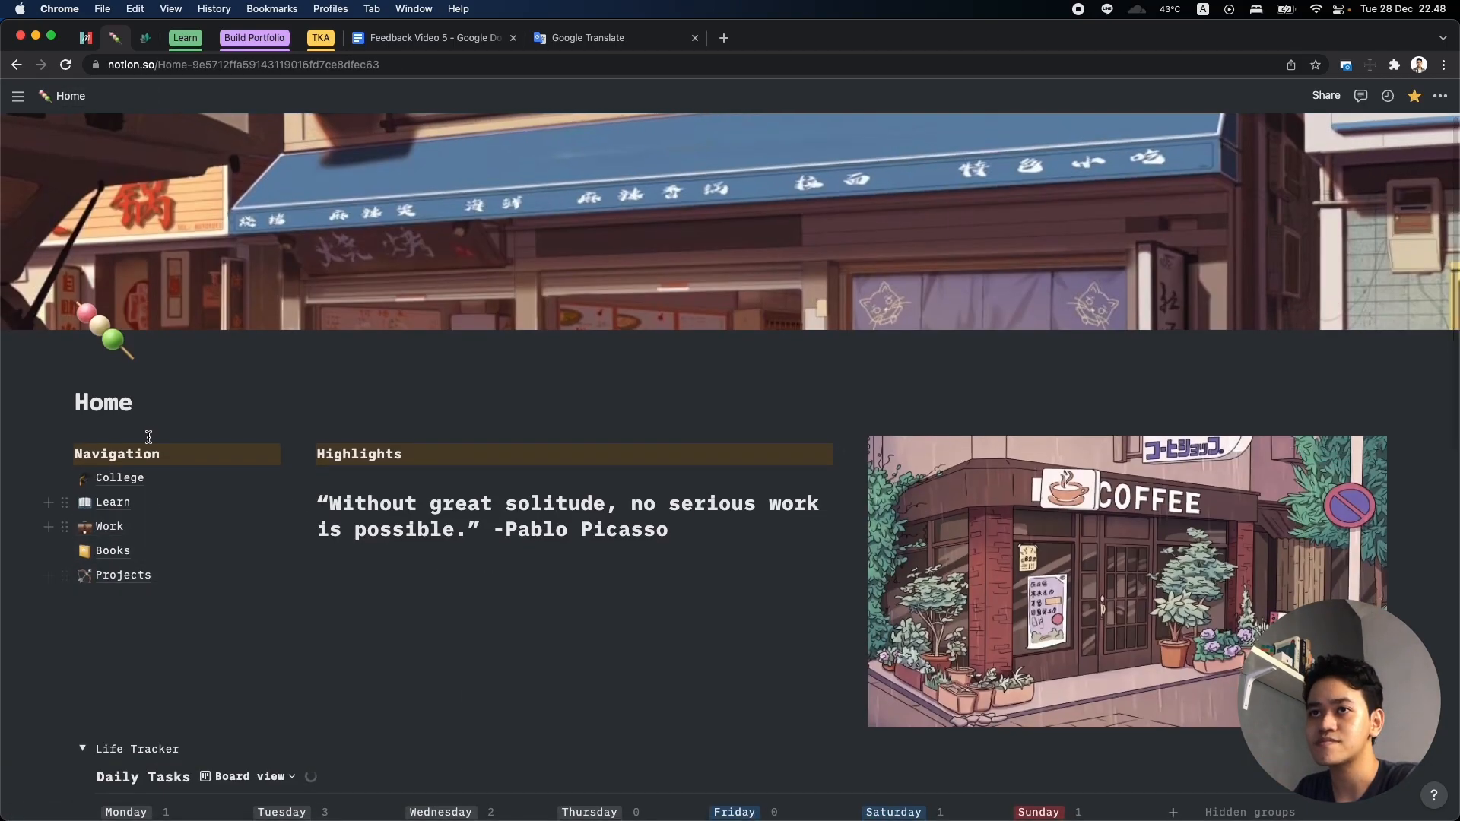
Open the Books page and read through the Indistractable entry in My Library.
scroll(426, 453, "down", 3)
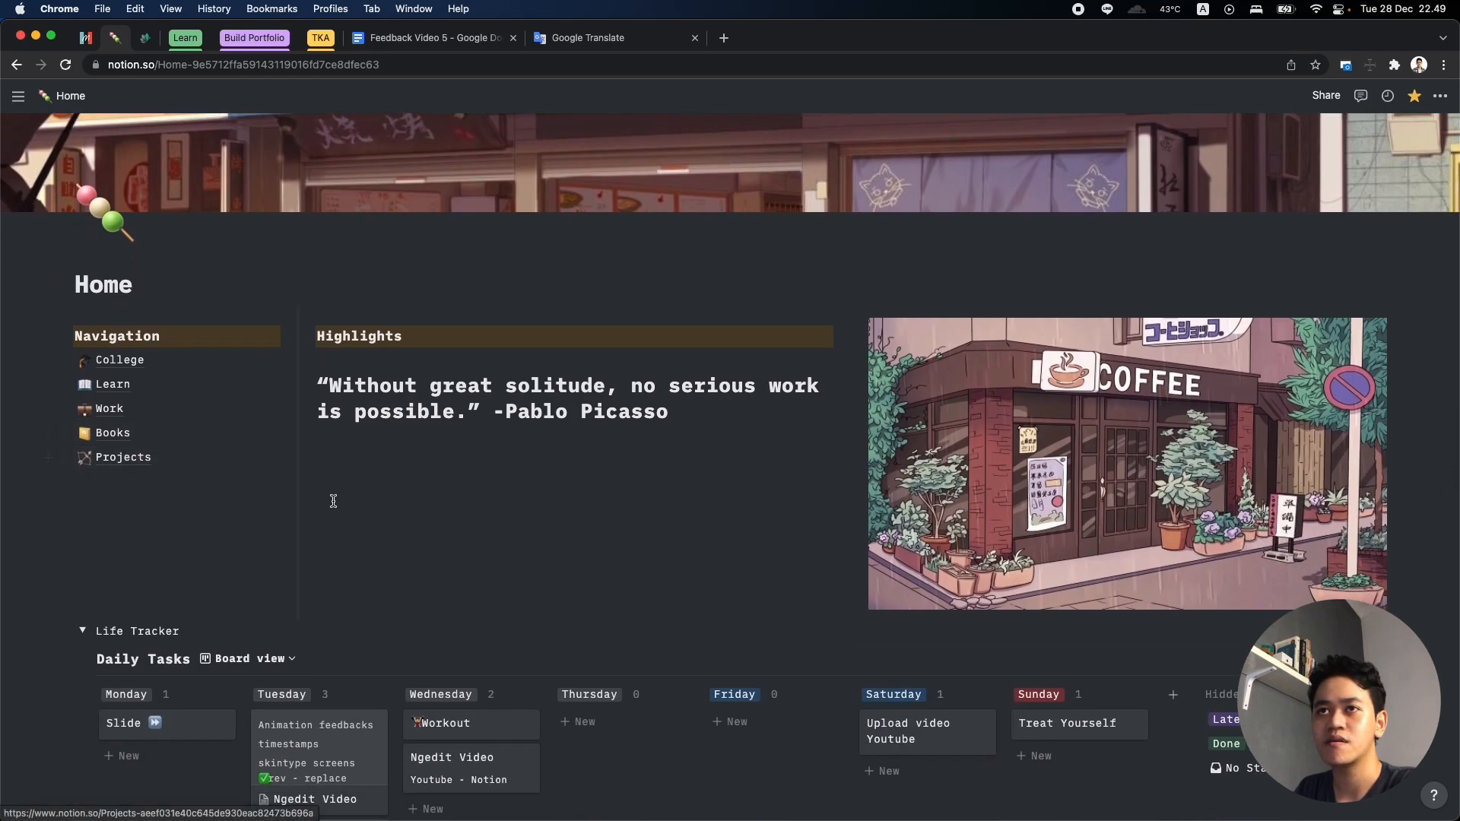
left_click(104, 435)
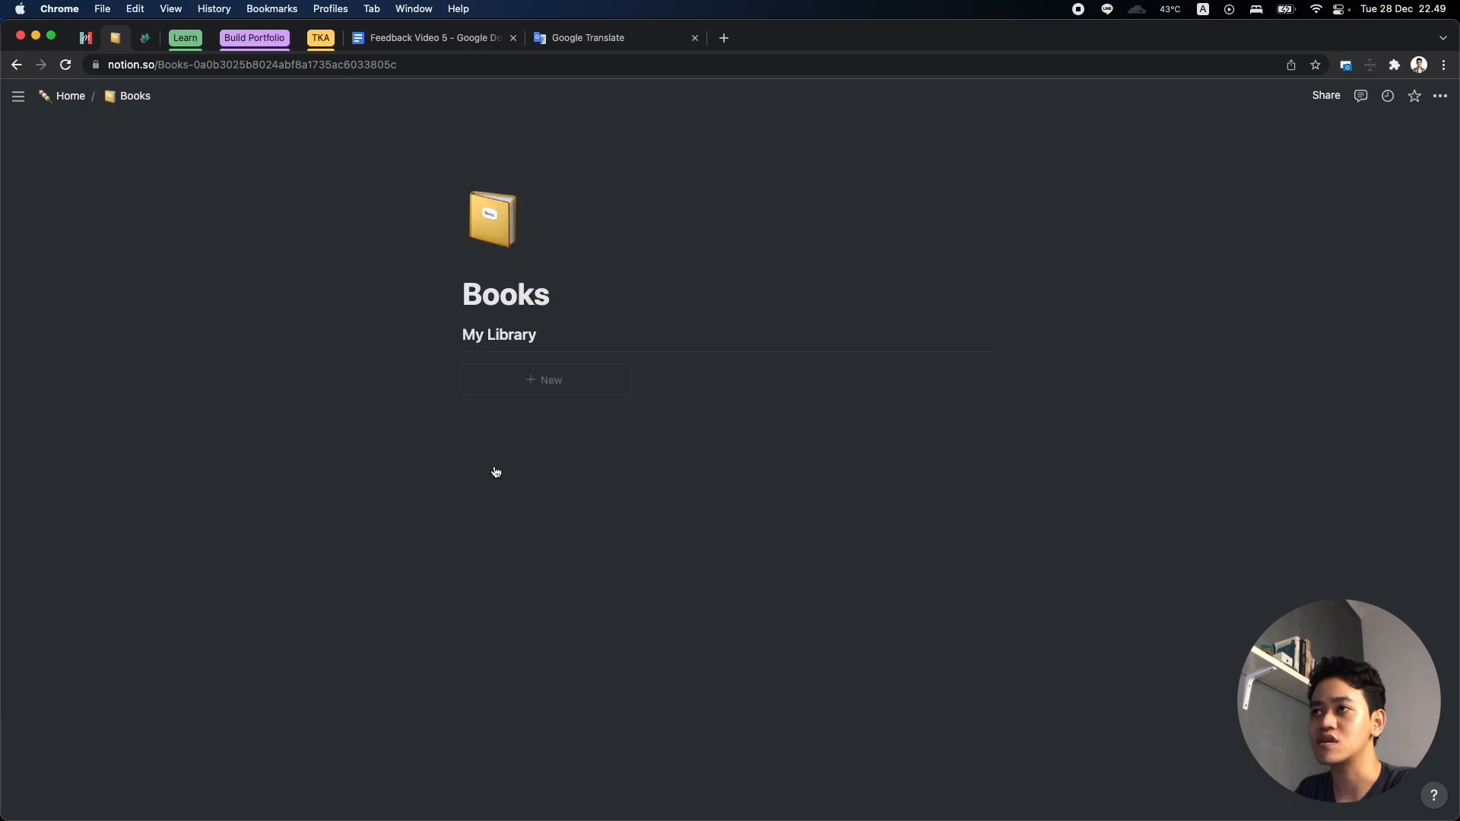
scroll(554, 428, "down", 3)
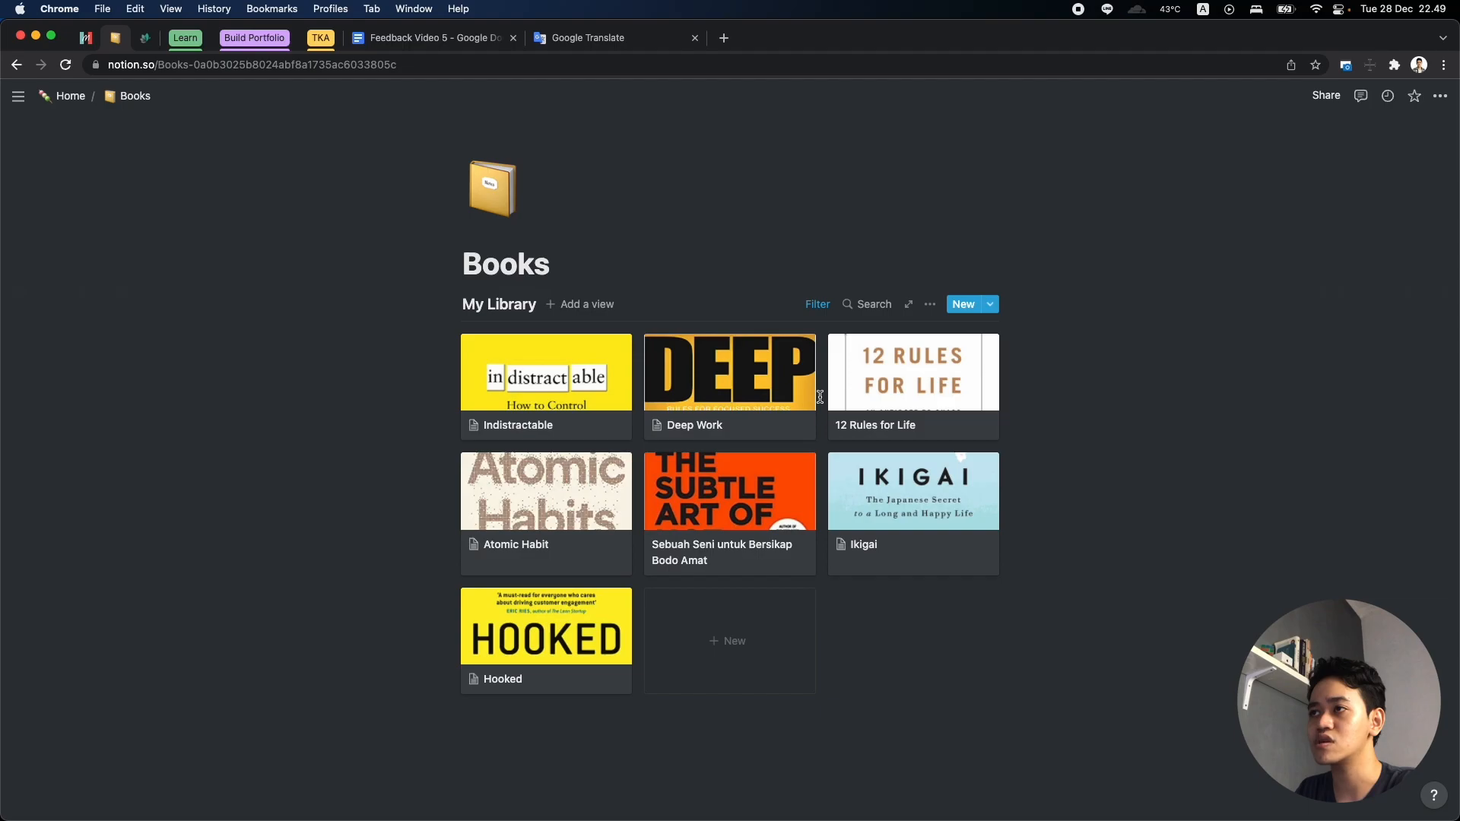
left_click(559, 391)
scroll(603, 608, "down", 15)
scroll(603, 606, "down", 15)
scroll(603, 609, "up", 15)
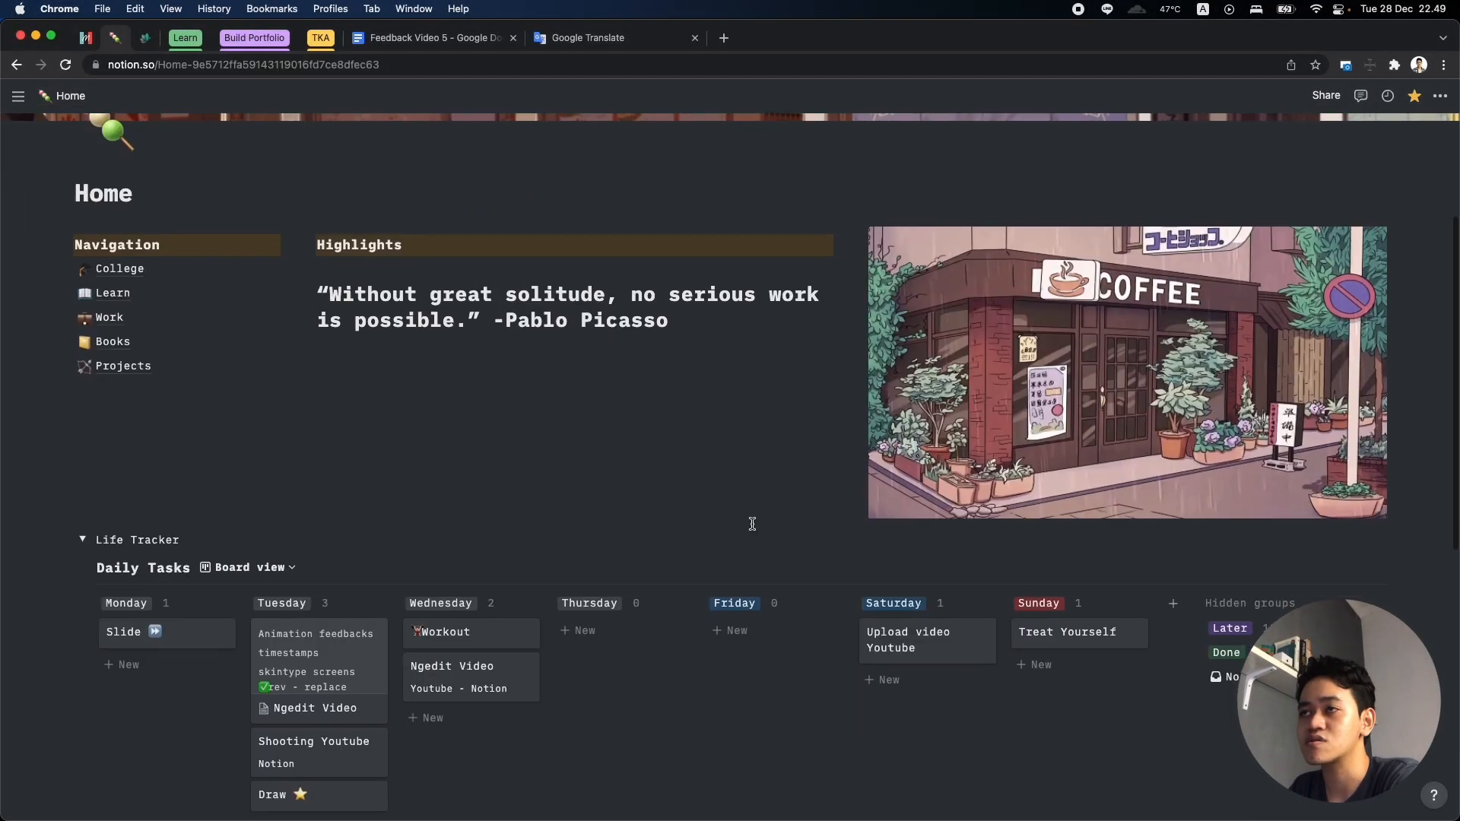
Review the weekday columns and task cards of the Daily Tasks board on the Home page.
scroll(304, 658, "down", 1)
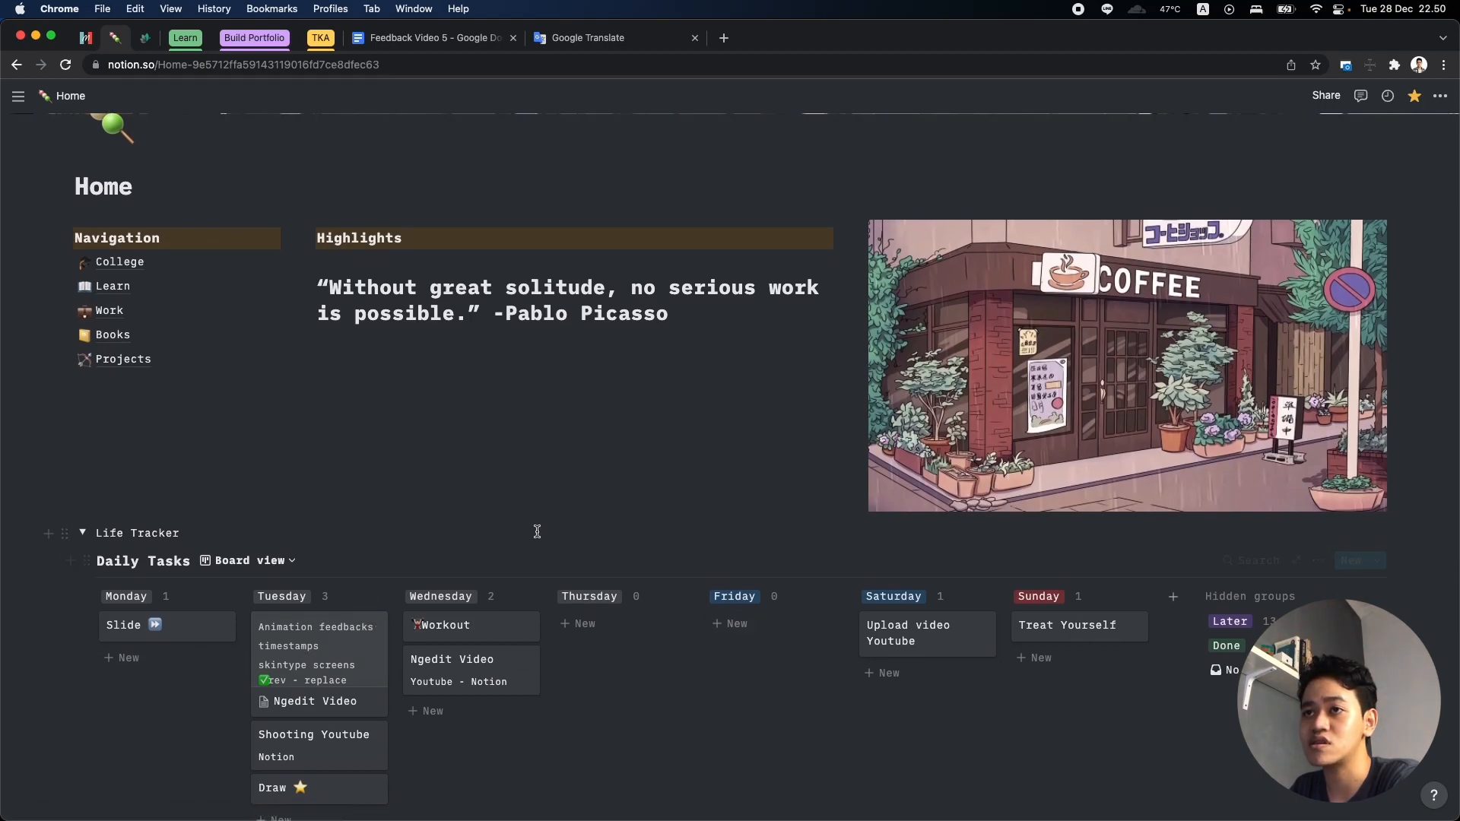
scroll(456, 608, "down", 1)
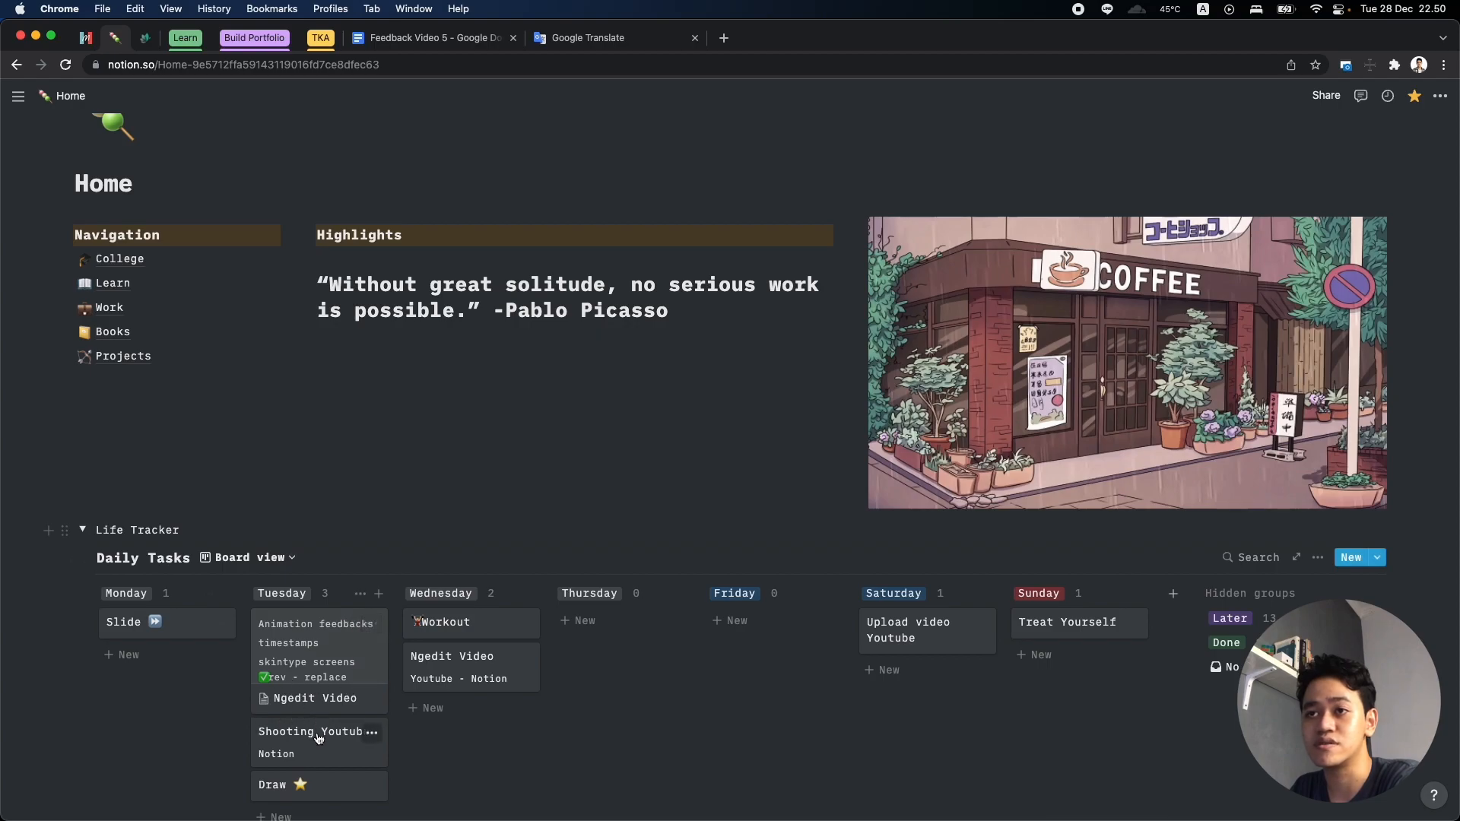
scroll(347, 756, "down", 1)
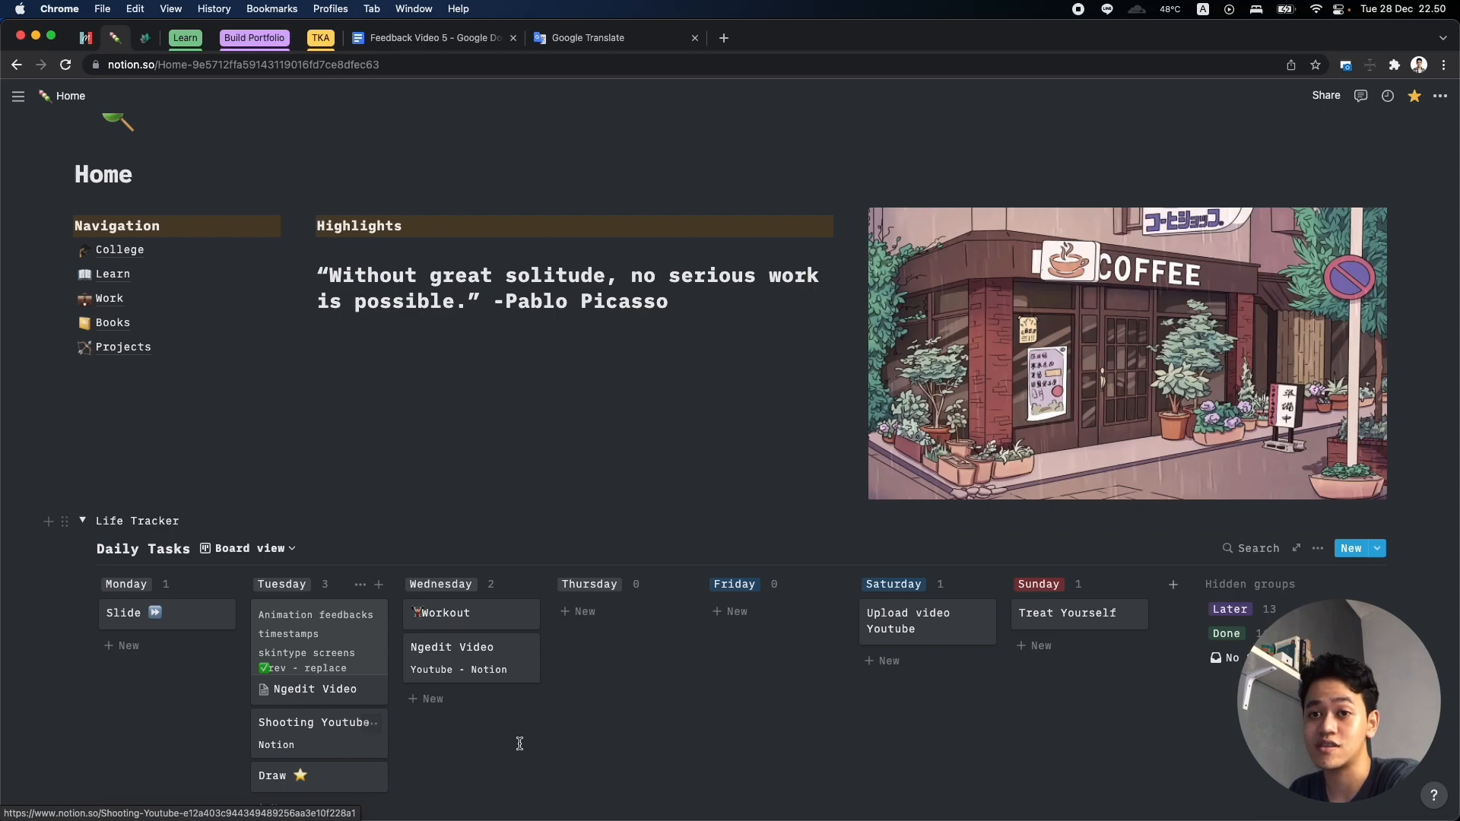
scroll(494, 684, "down", 2)
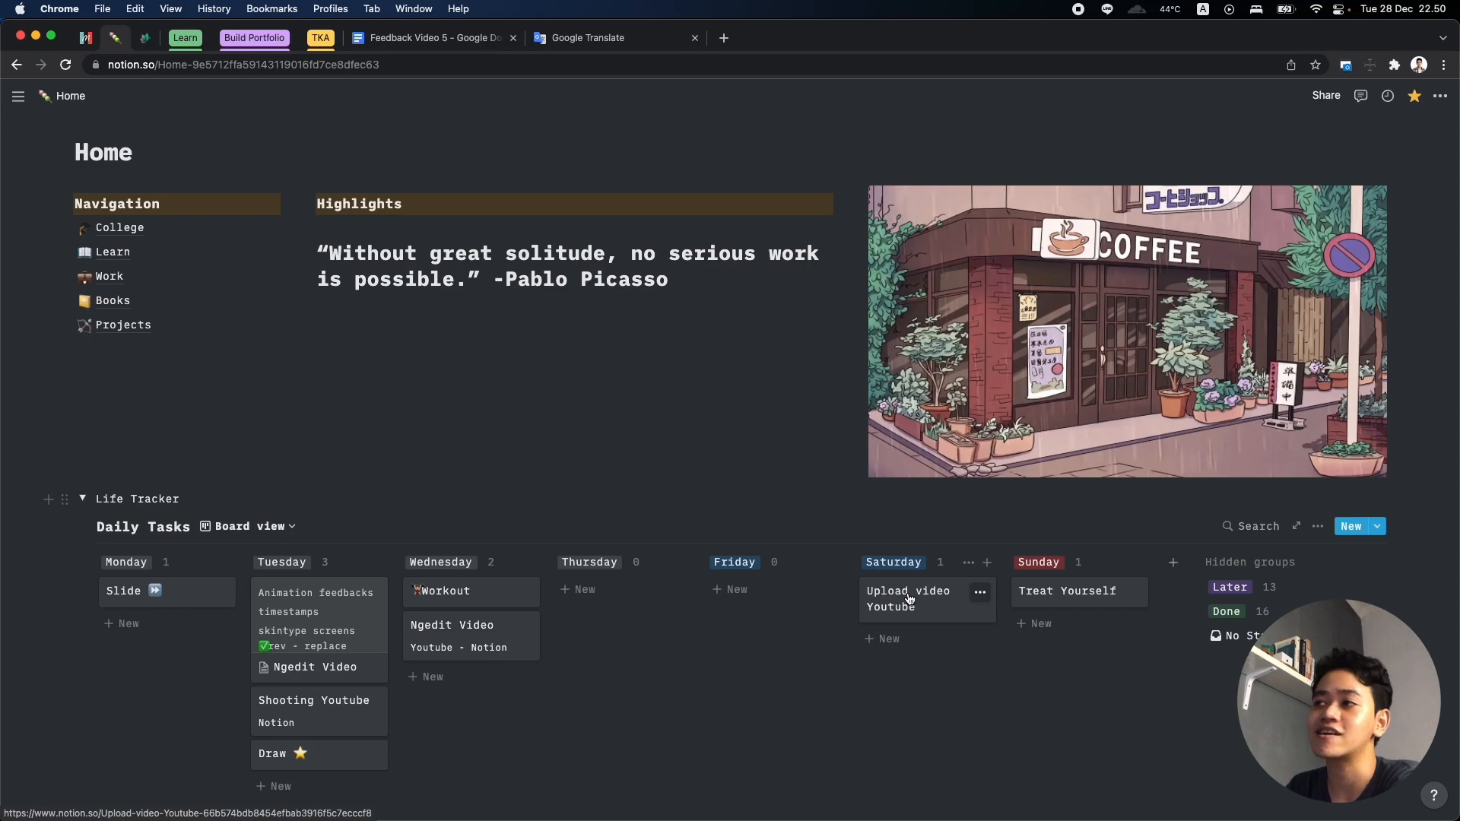
scroll(936, 623, "down", 2)
scroll(305, 570, "up", 2)
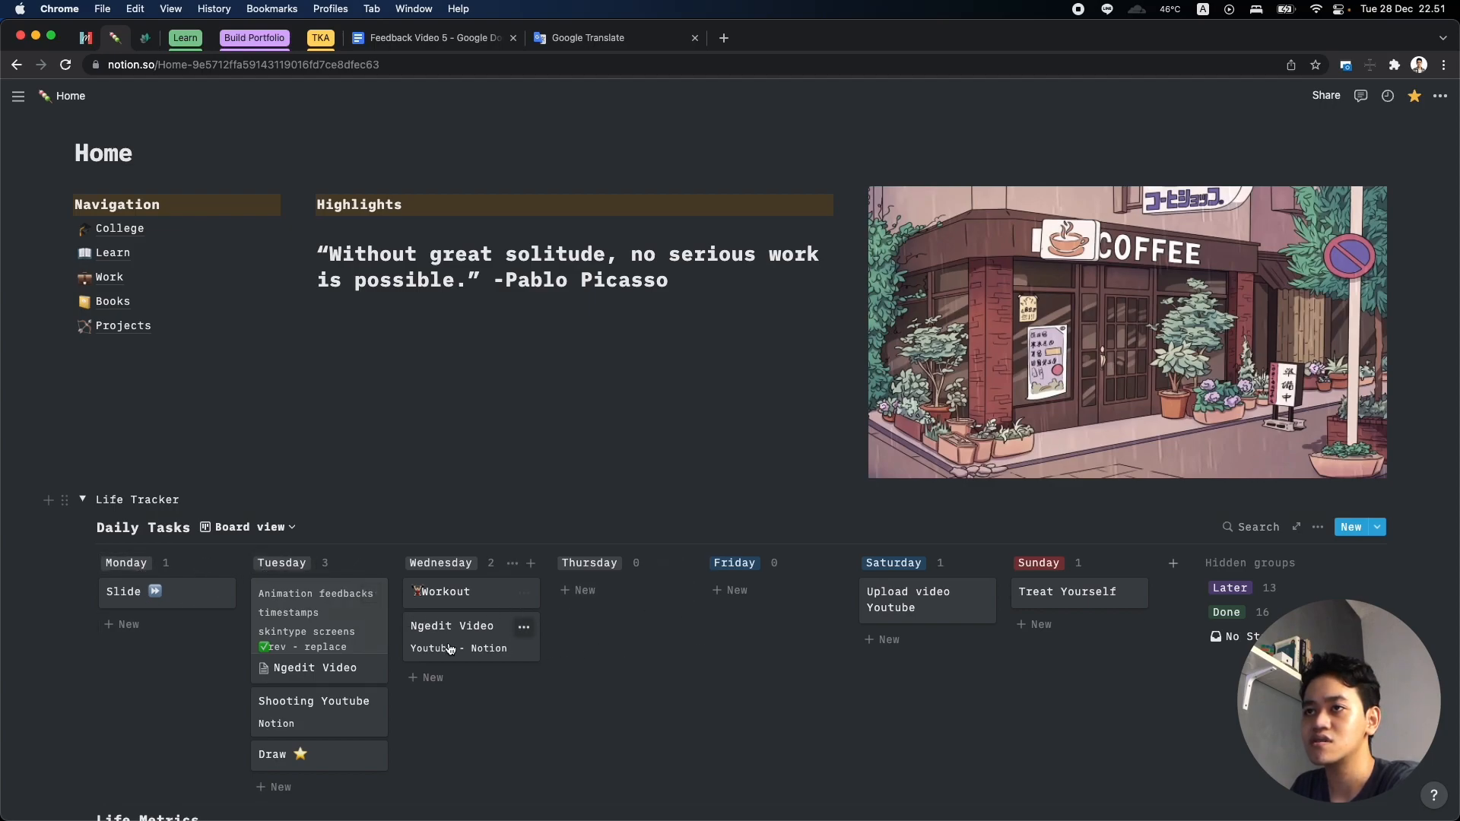
Add a card named "Makan bakso" to the Thursday column of the Daily Tasks board.
left_click(609, 593)
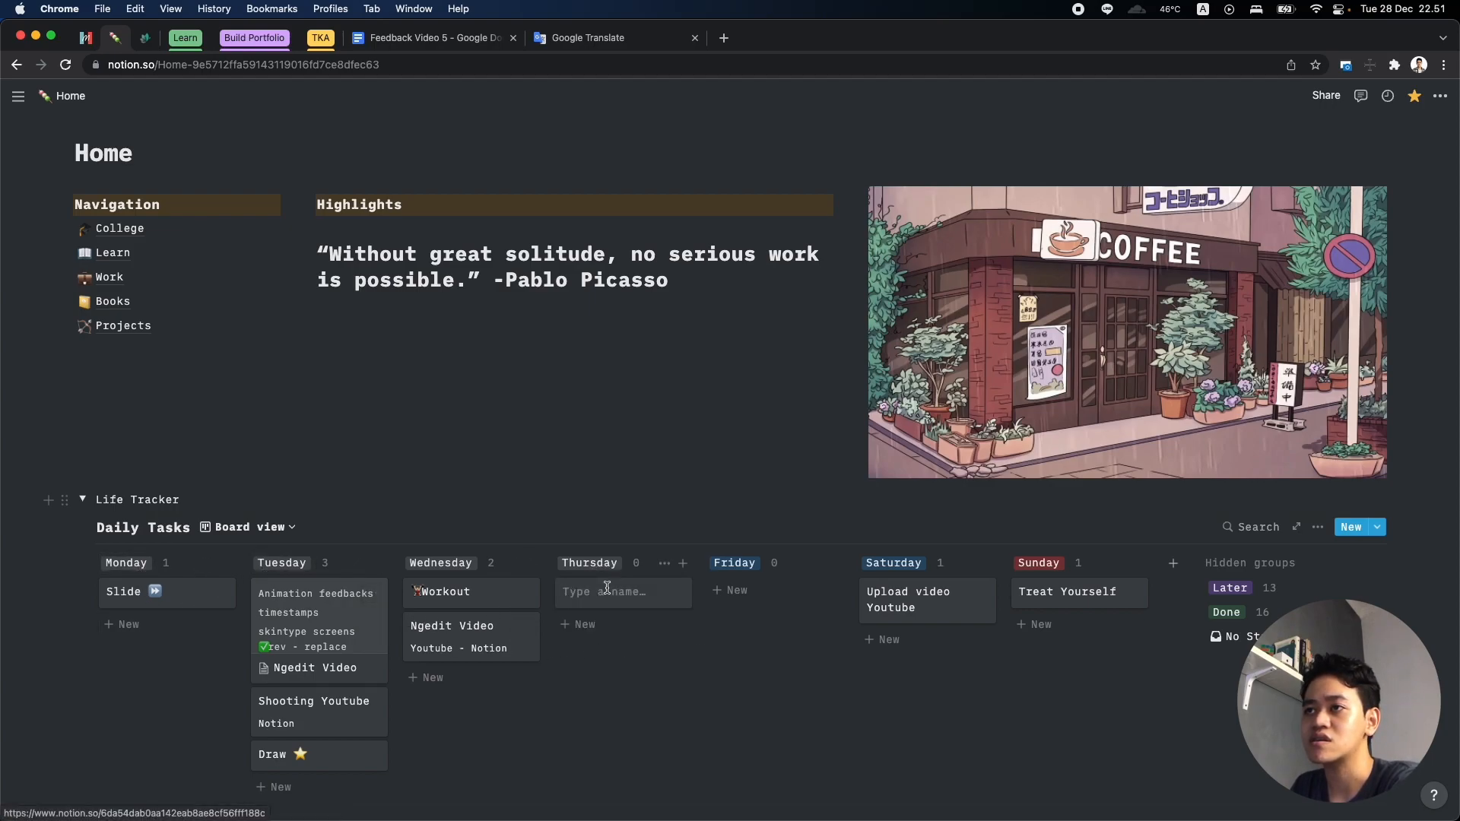
type("Makan bakso")
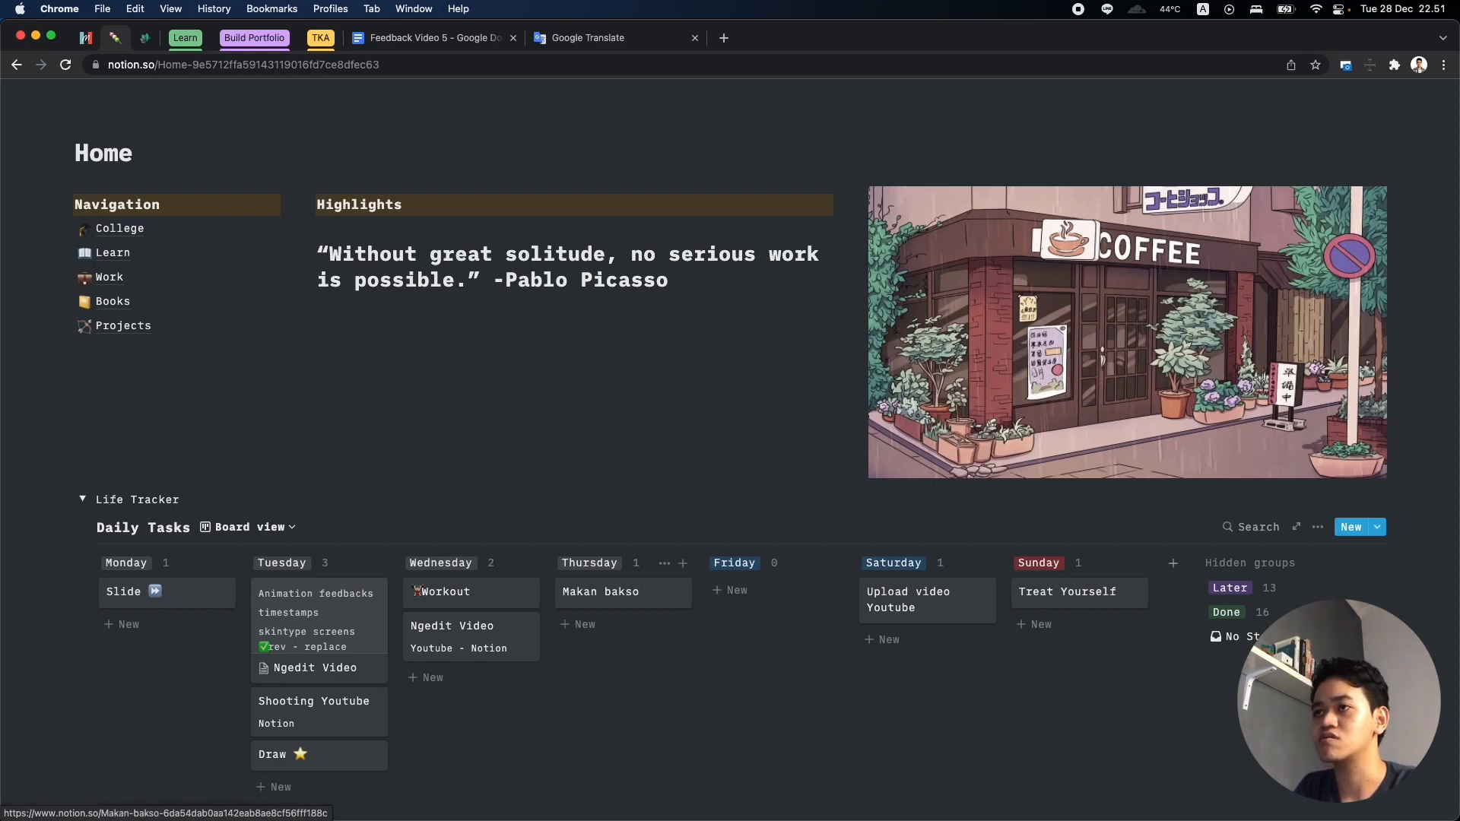
left_click(687, 476)
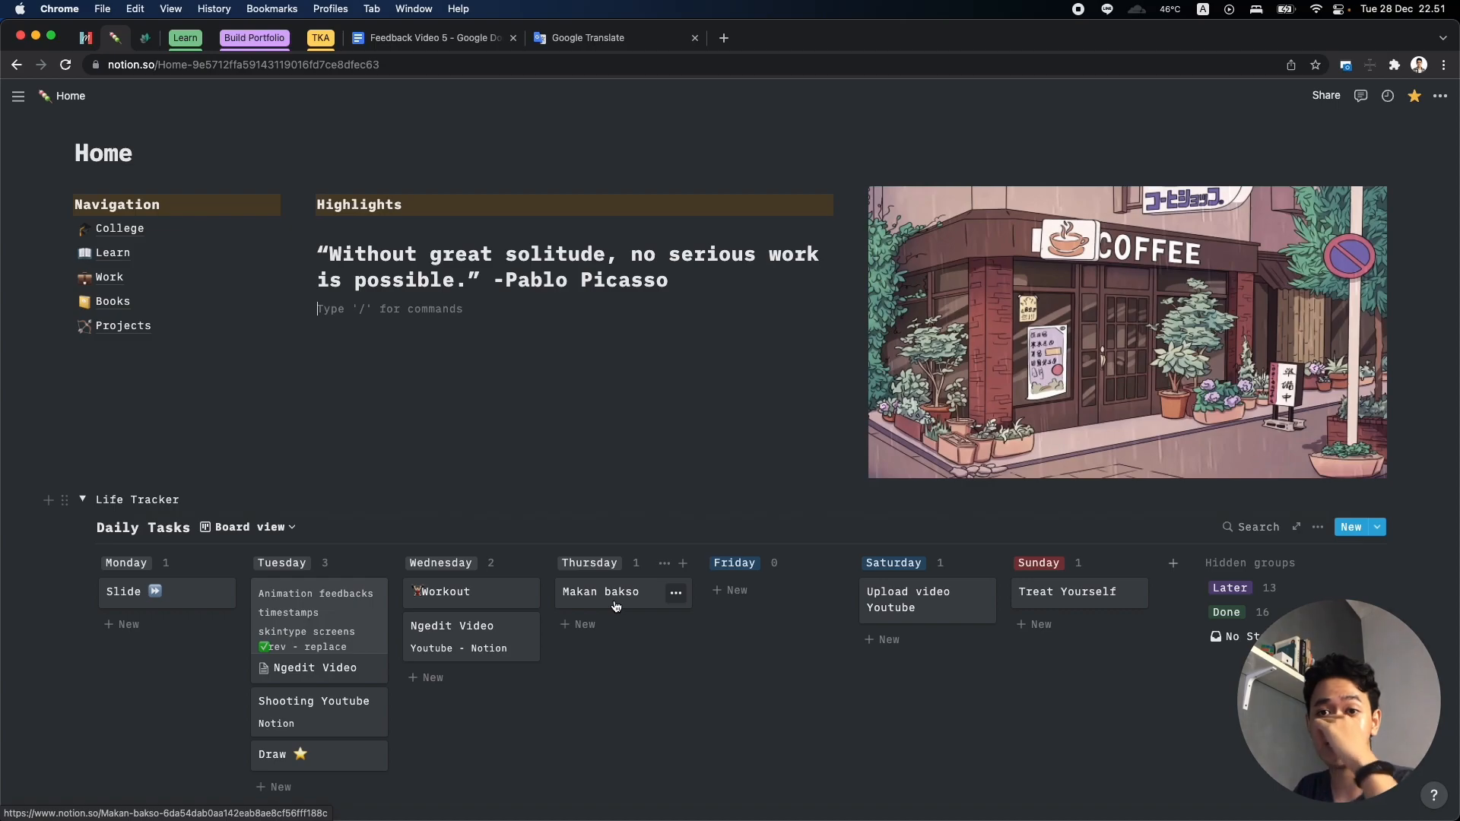
Move the "Makan bakso" card from Thursday to Friday and on into the hidden Done group.
left_click_drag(592, 602, 749, 593)
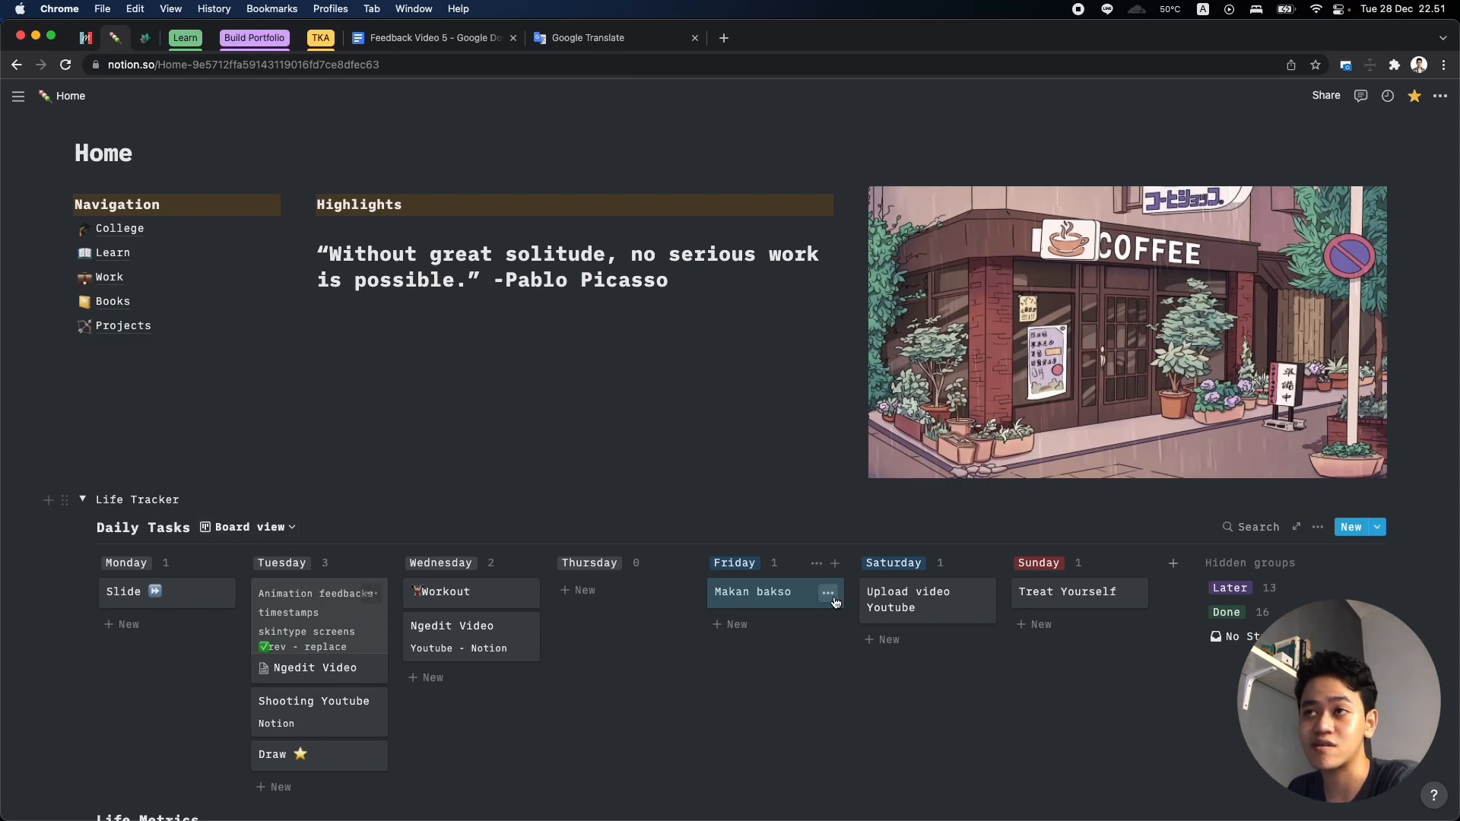
mouse_move(789, 599)
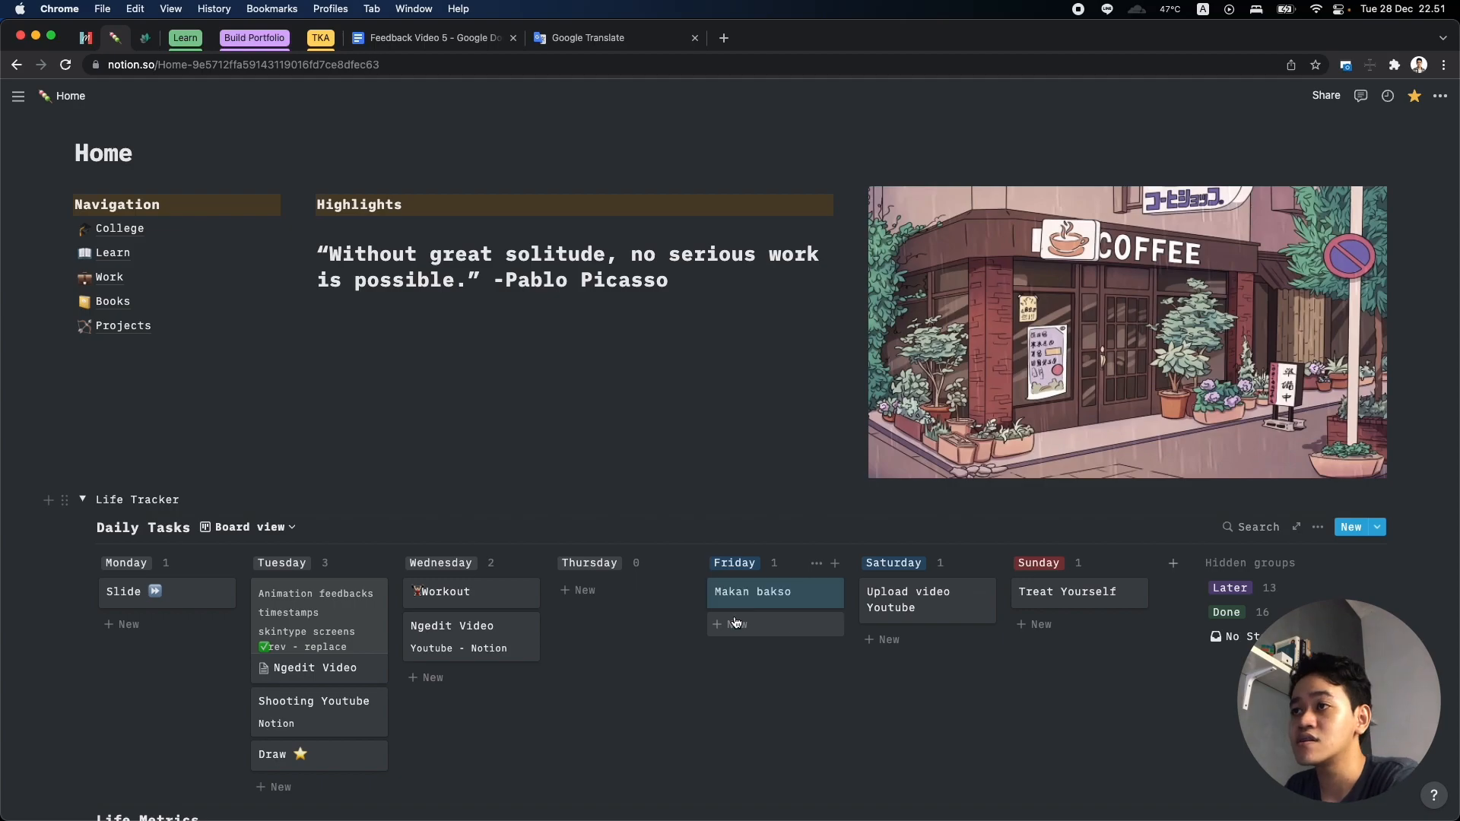
left_click_drag(723, 599, 1254, 616)
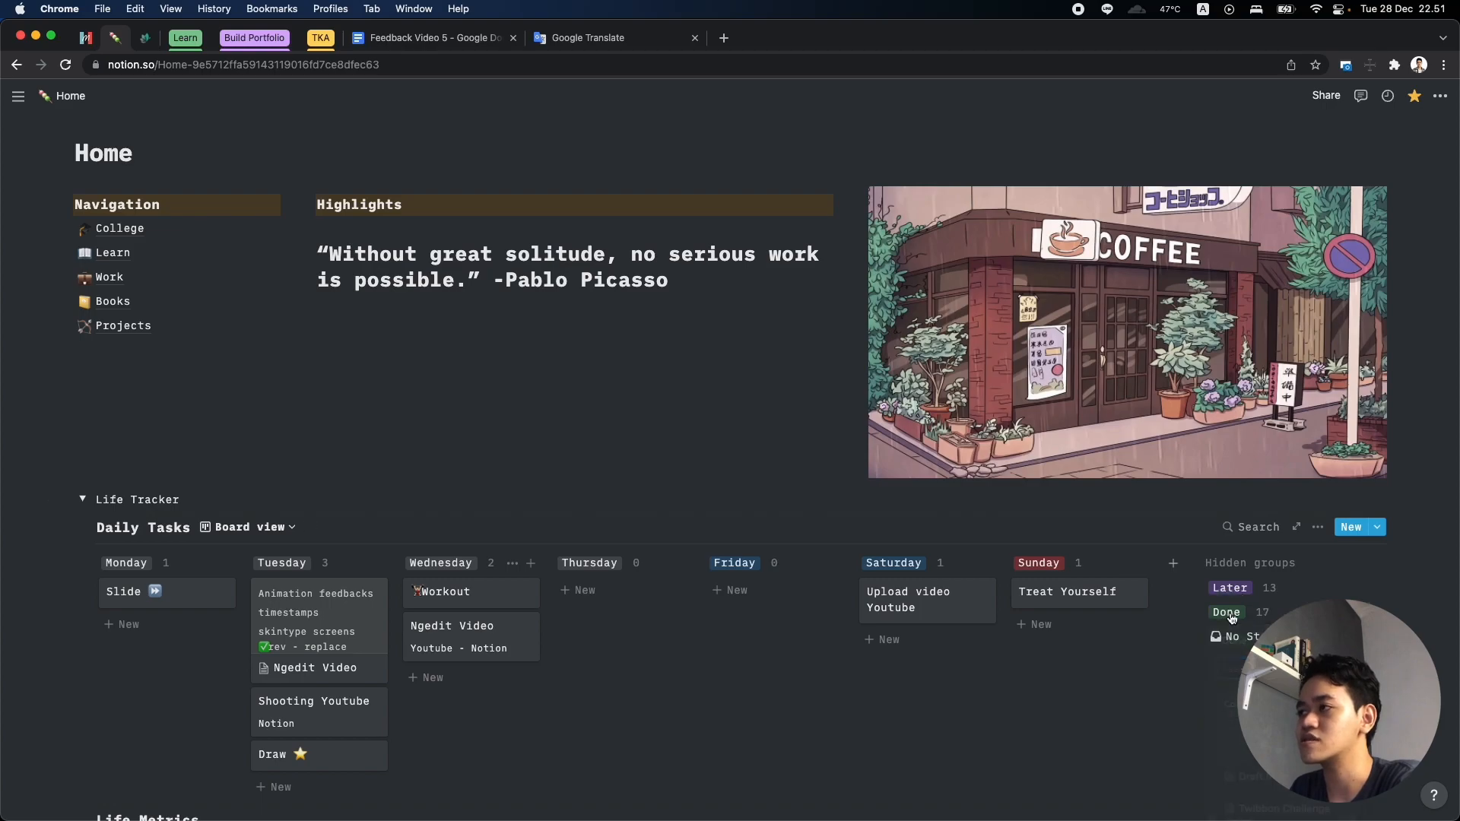
scroll(784, 625, "down", 1)
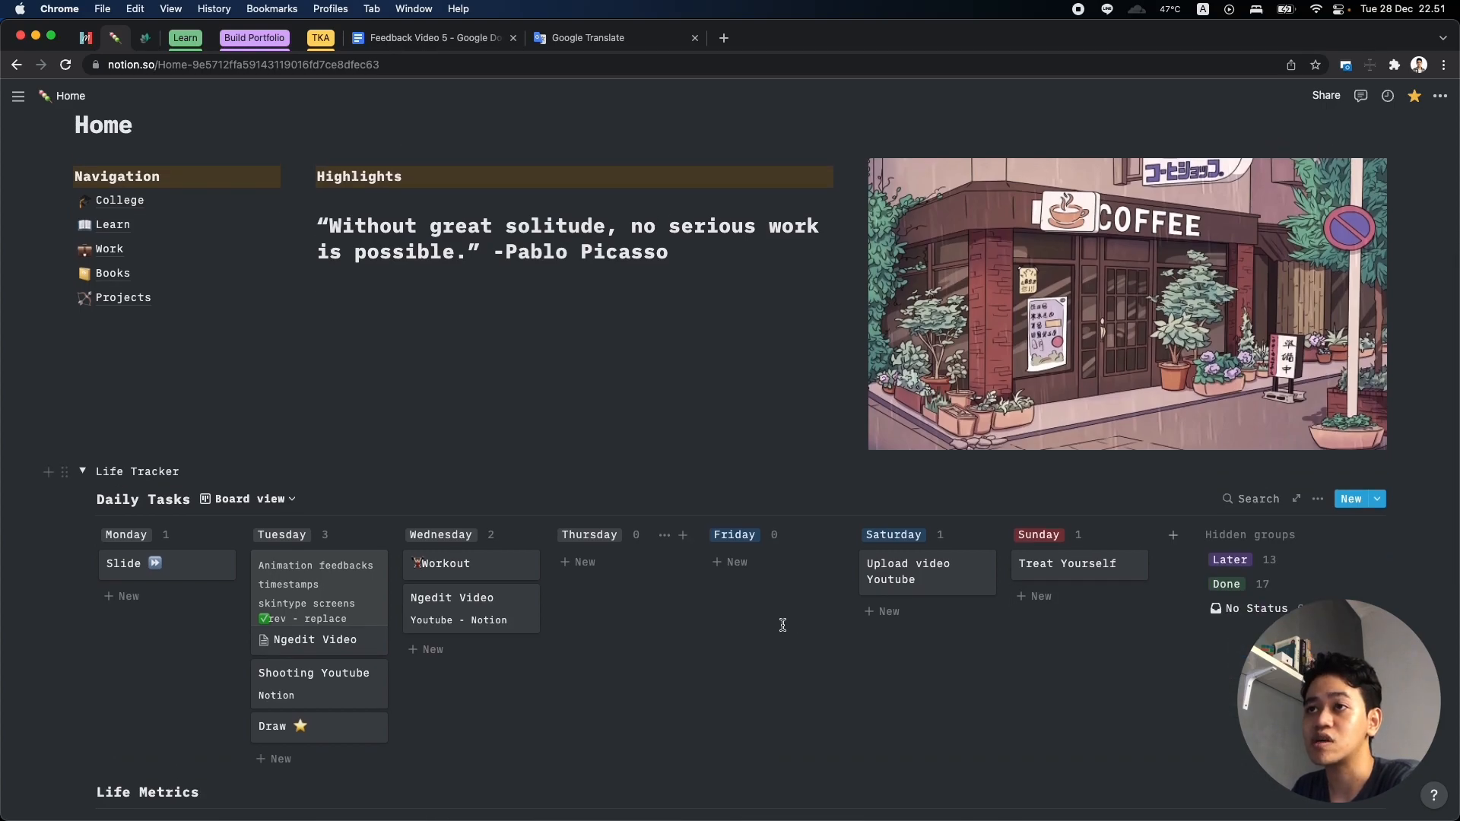
scroll(784, 625, "up", 1)
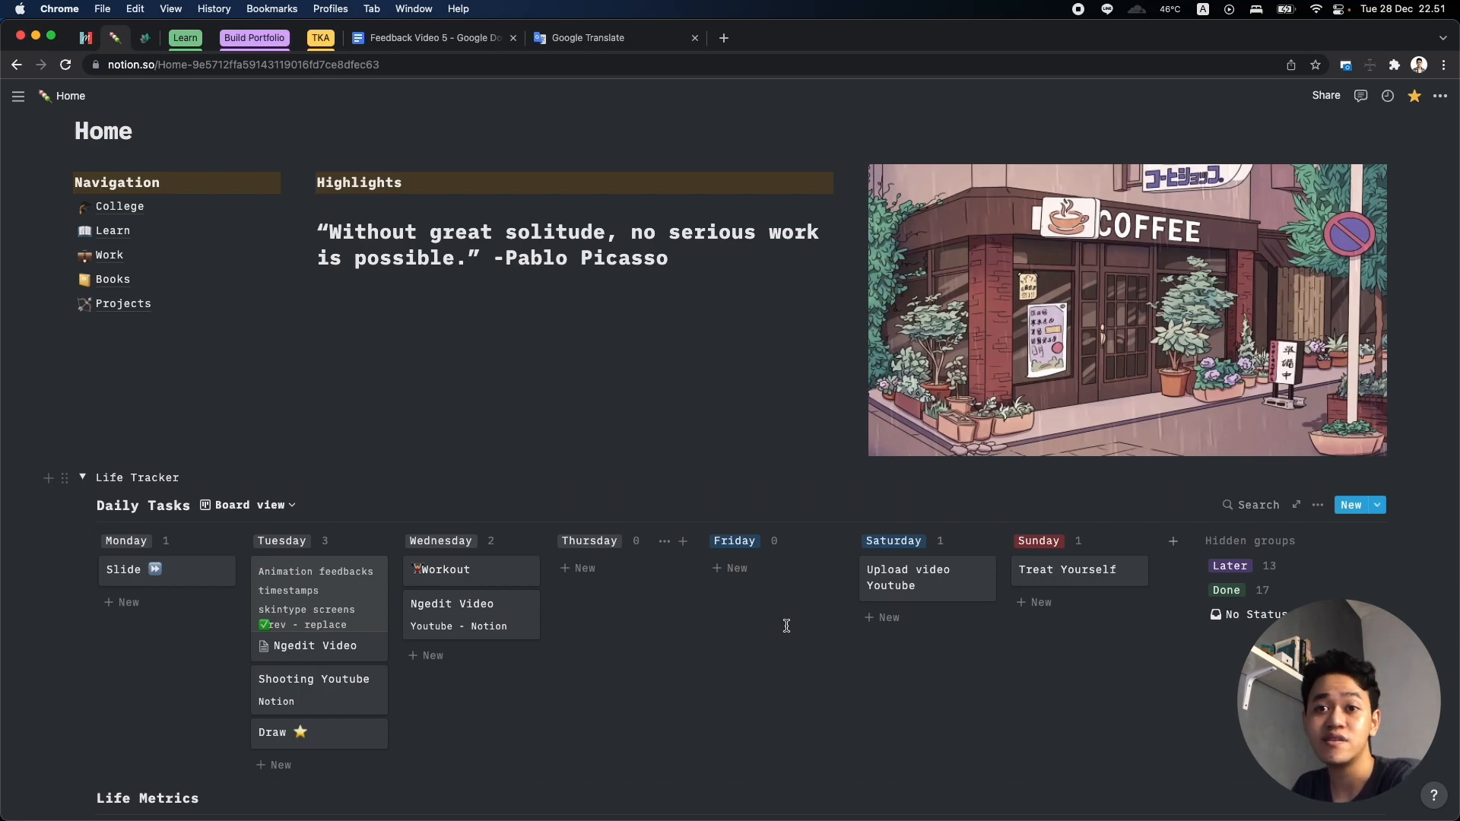
scroll(786, 625, "up", 5)
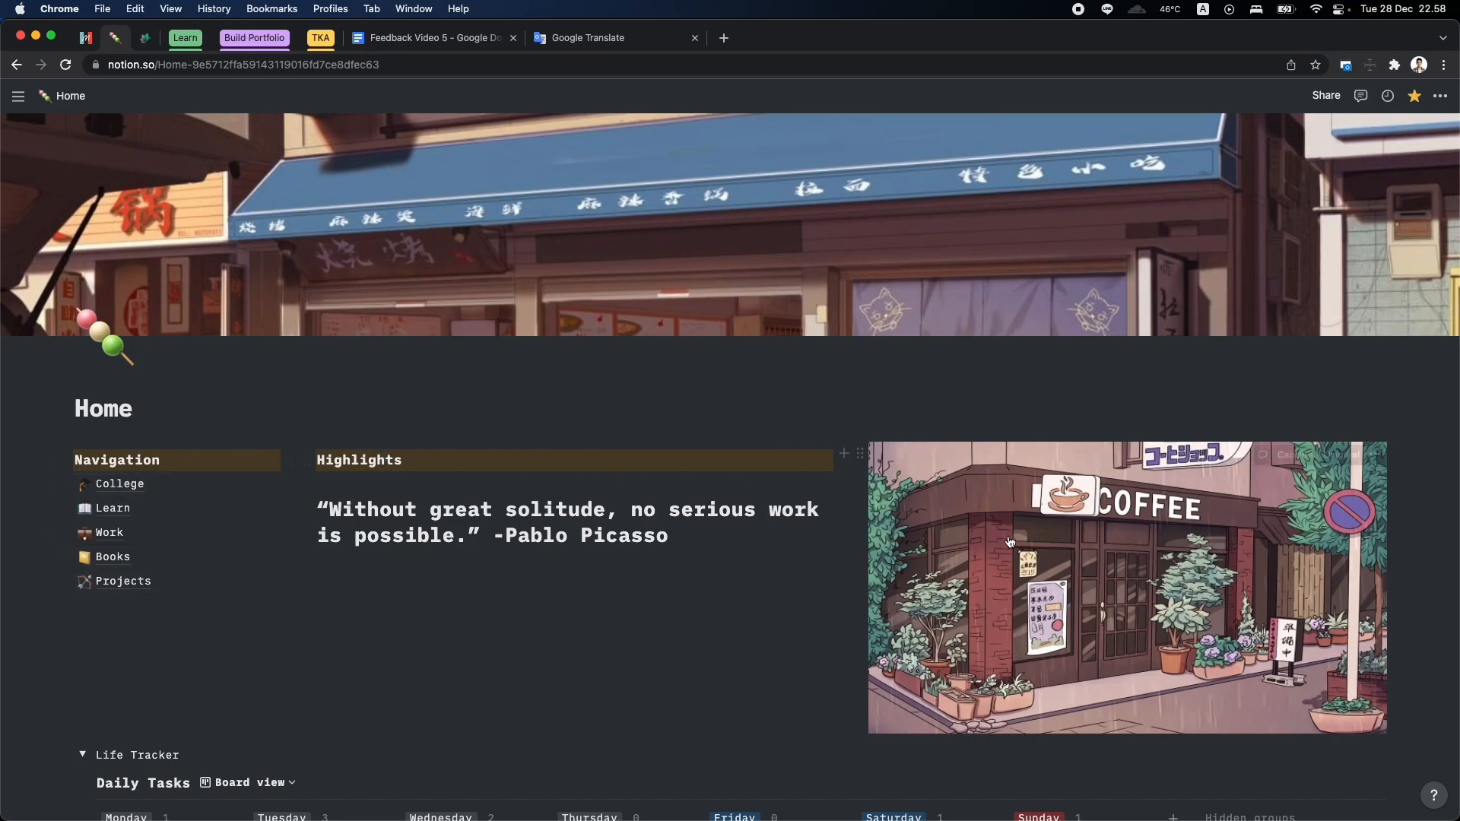
Create a new page in the Private section and add a cover to it.
mouse_move(18, 96)
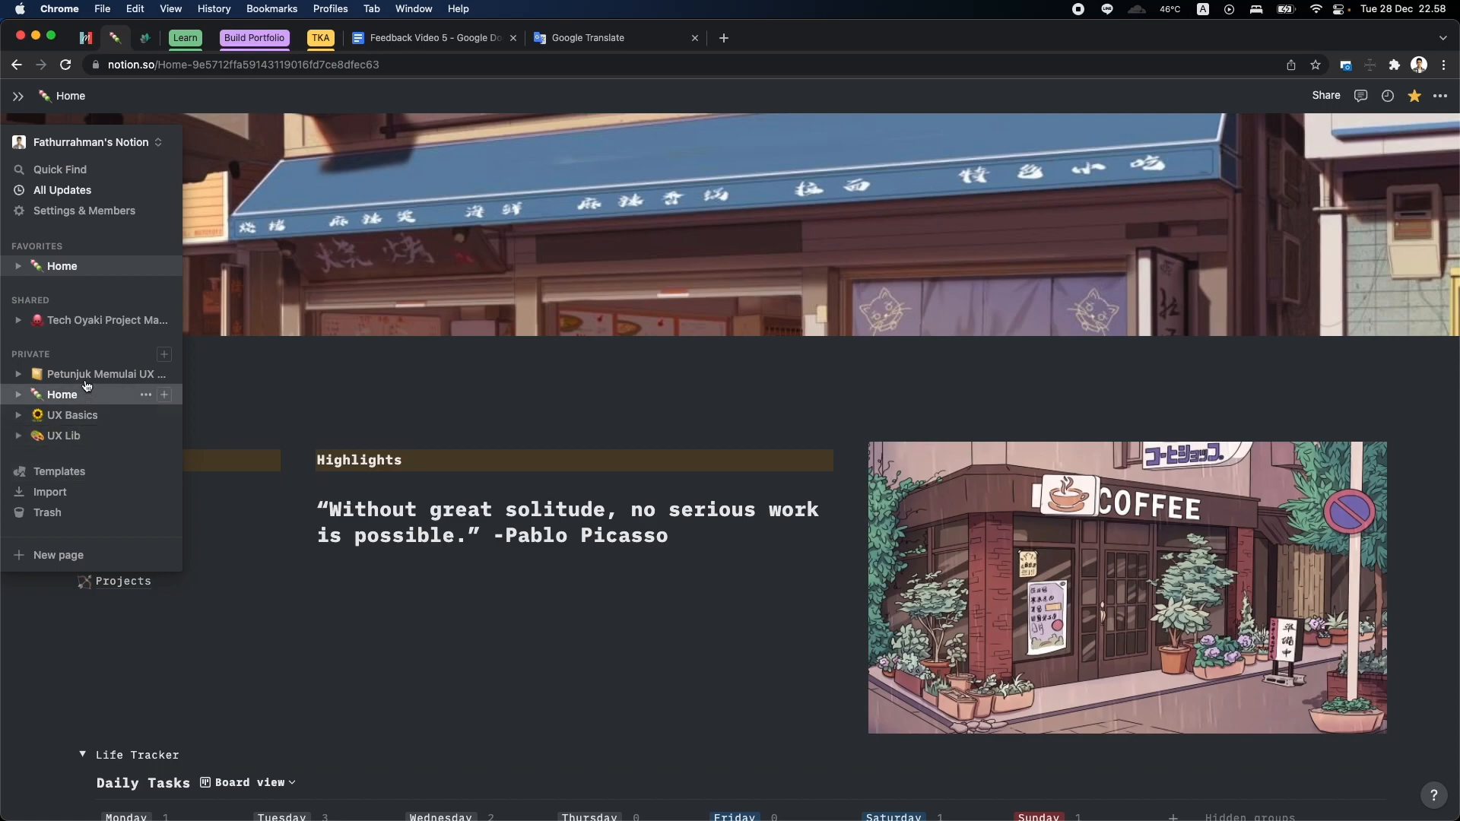
left_click(160, 353)
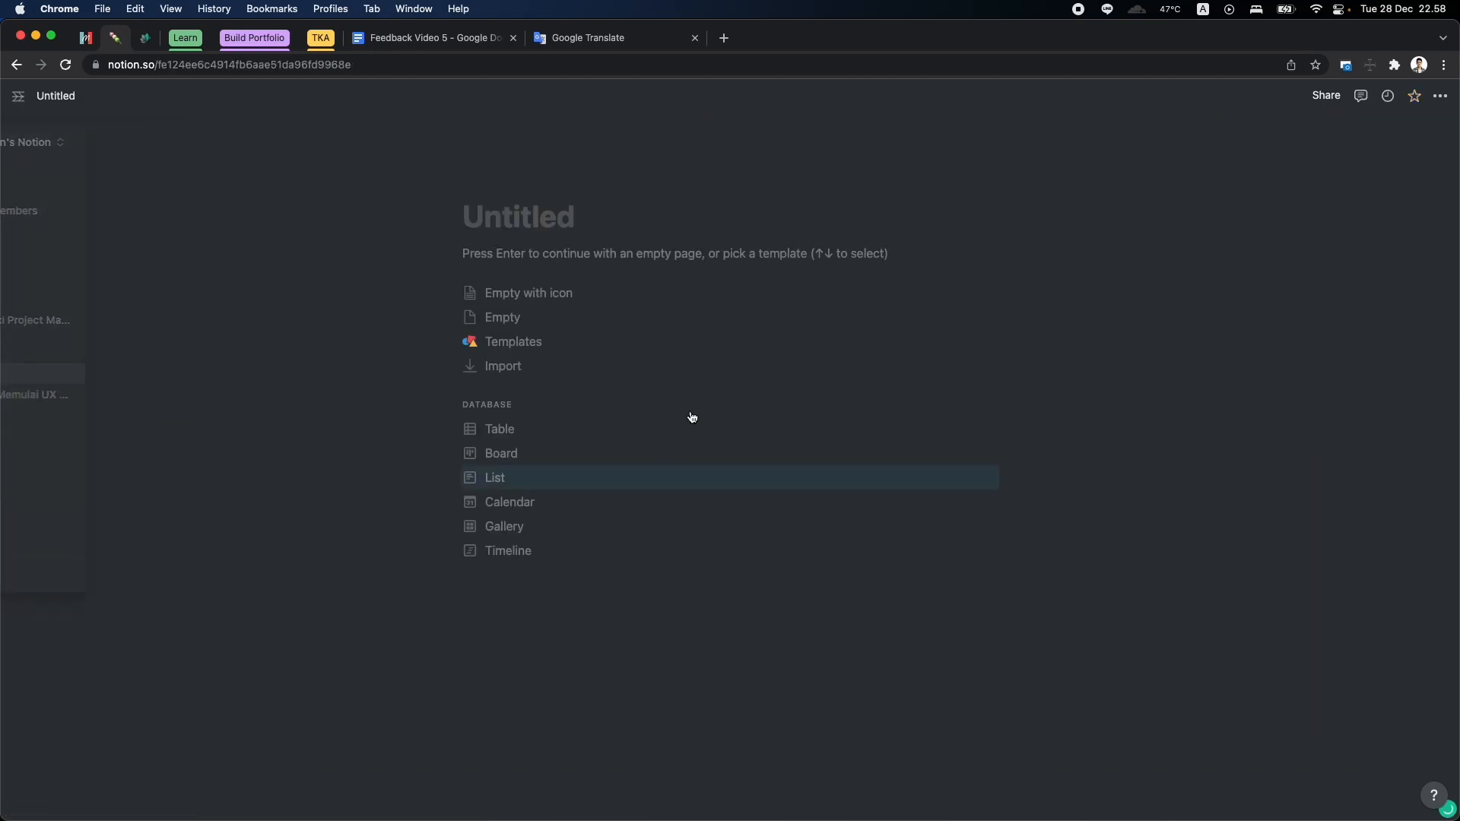
left_click(574, 186)
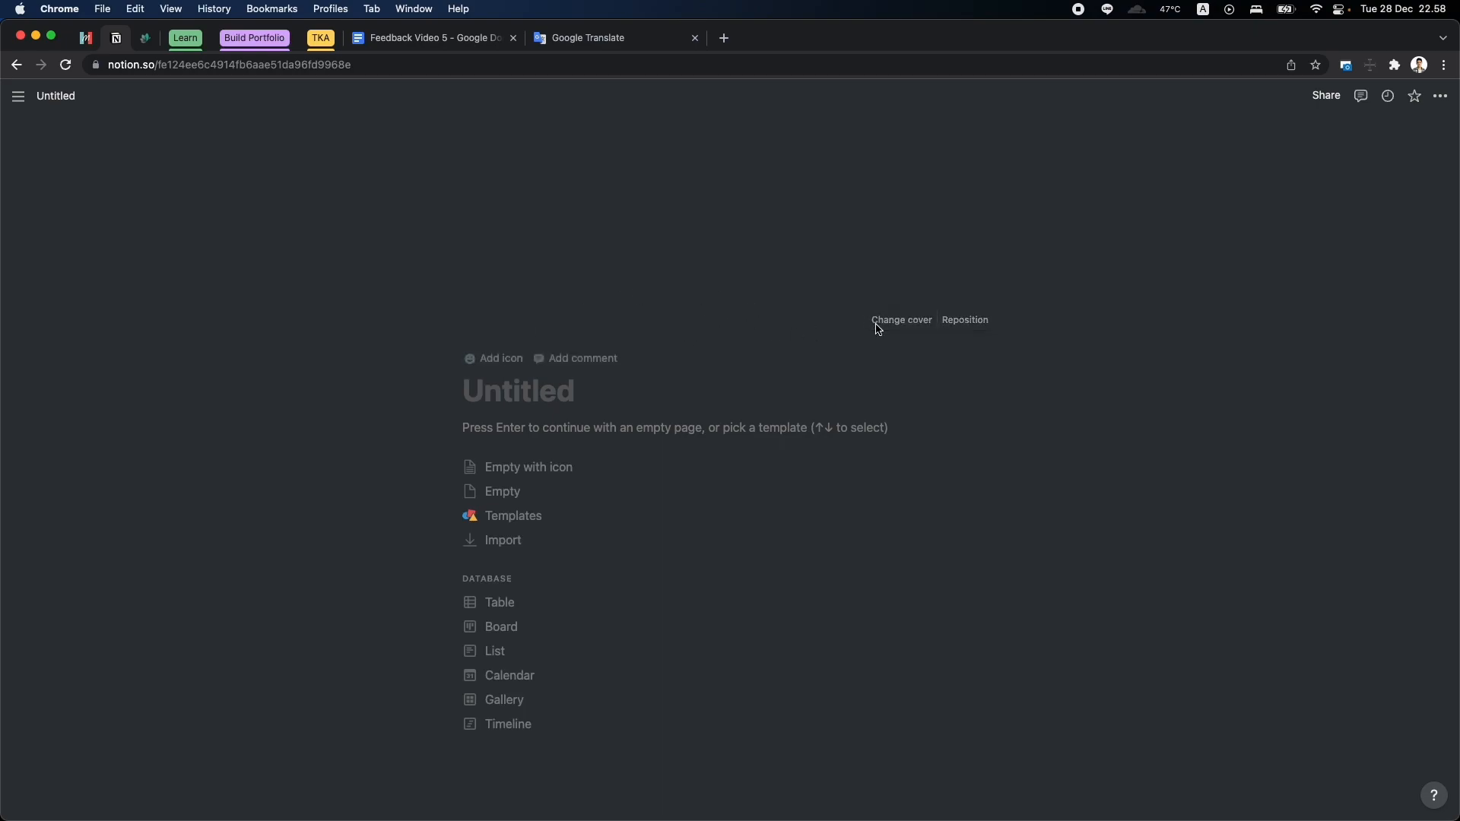
Replace the new page's cover with the Japanese storefront photo from an Unsplash search for "japan".
left_click(898, 323)
left_click(867, 350)
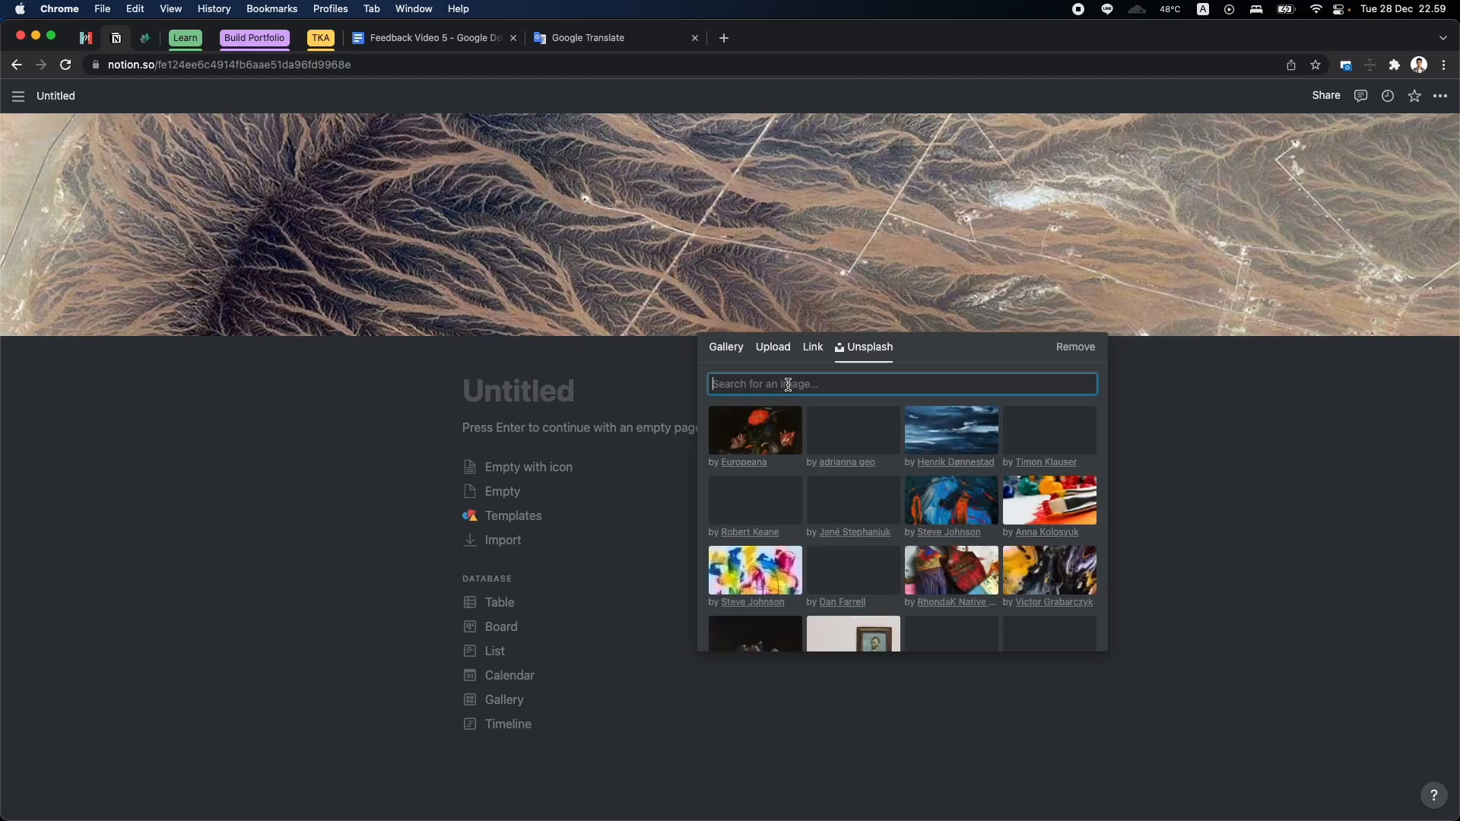
type("japan")
key("Return")
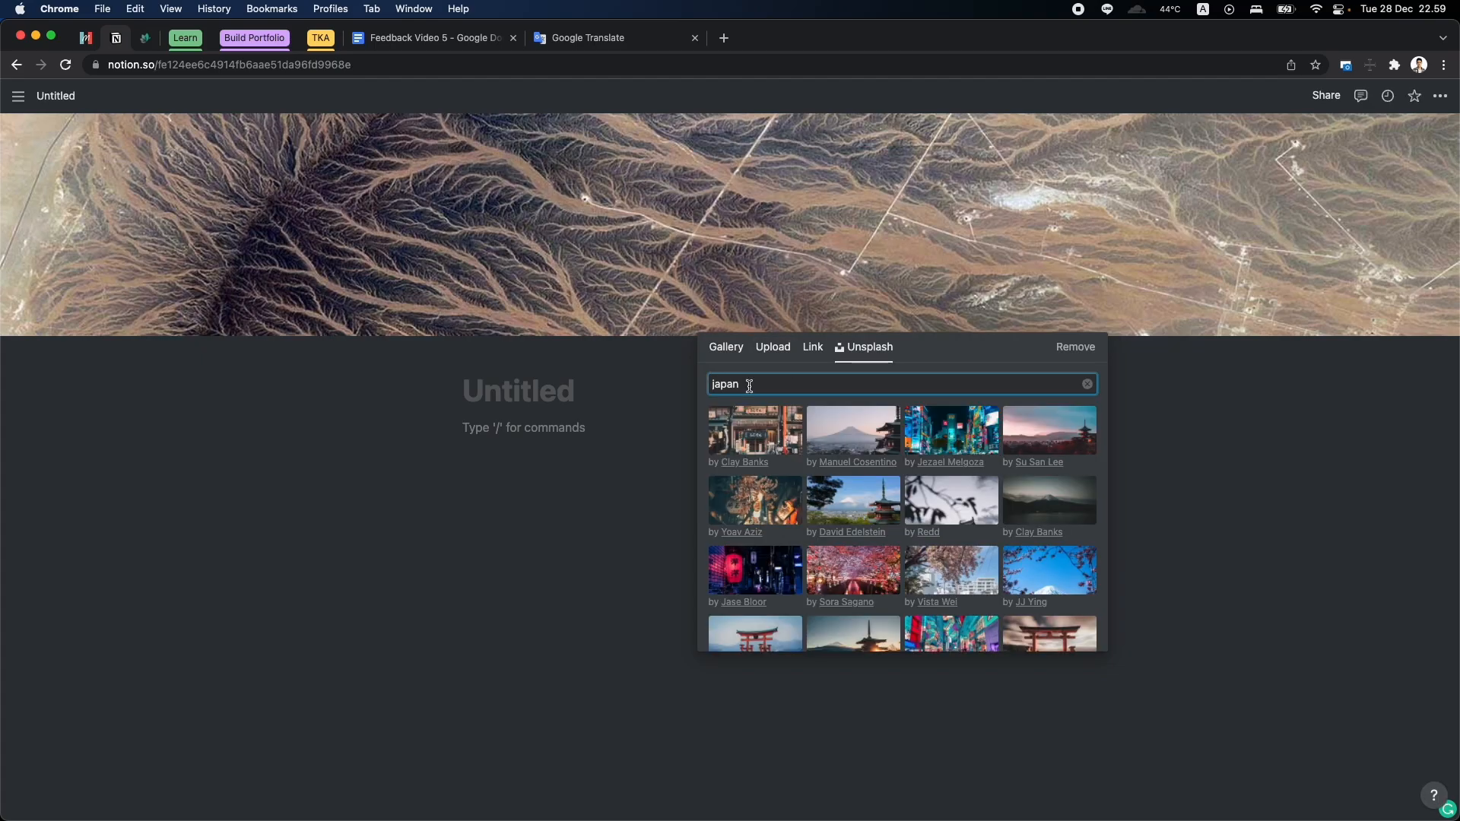
scroll(853, 479, "down", 3)
scroll(875, 525, "up", 3)
scroll(880, 535, "down", 1)
left_click(783, 430)
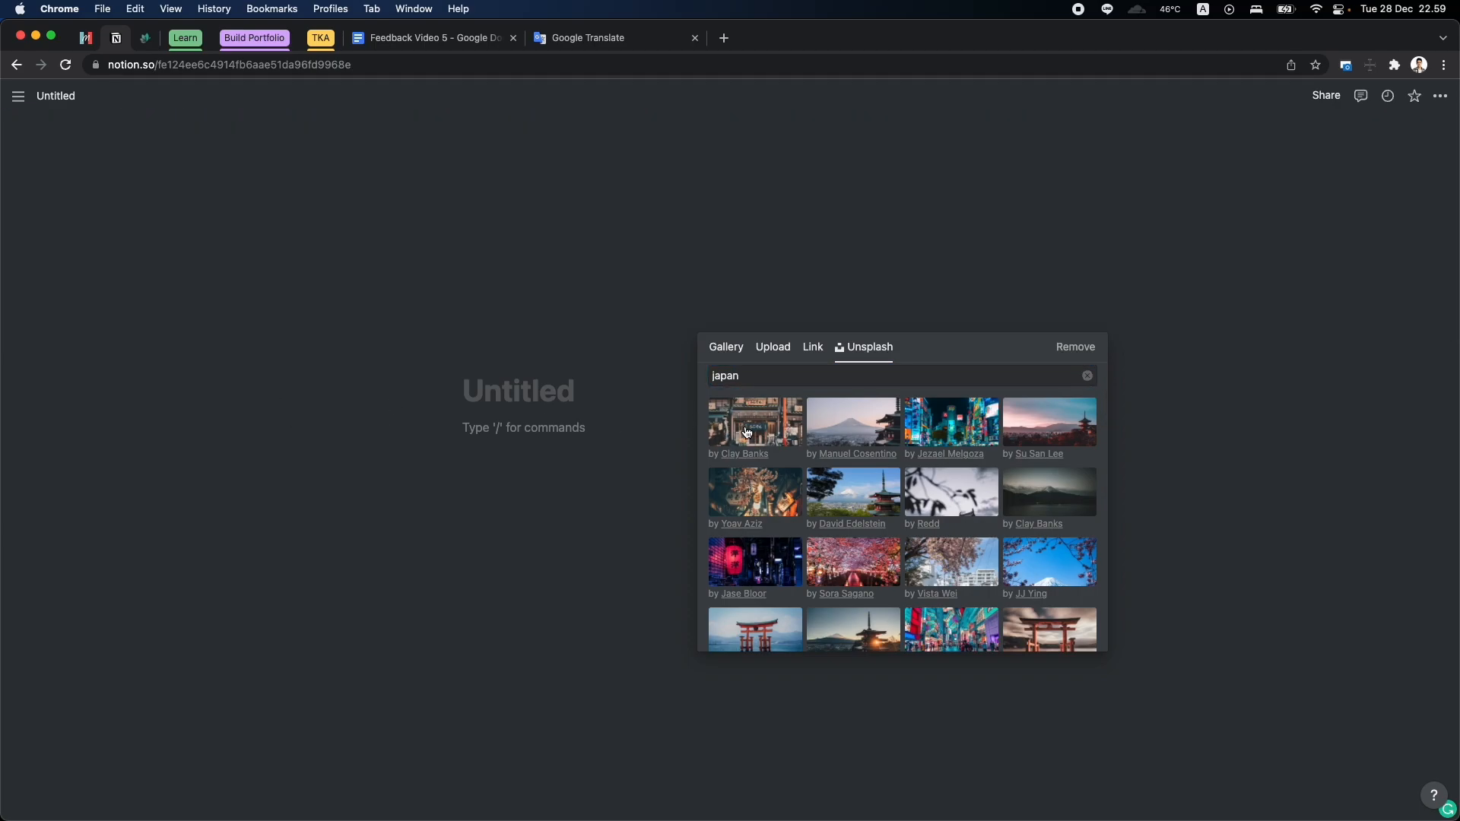
Title the page "Personal Space" and give it the green leaves emoji as its icon, filtering the emojis by "leave".
left_click(485, 399)
type("Personal Space")
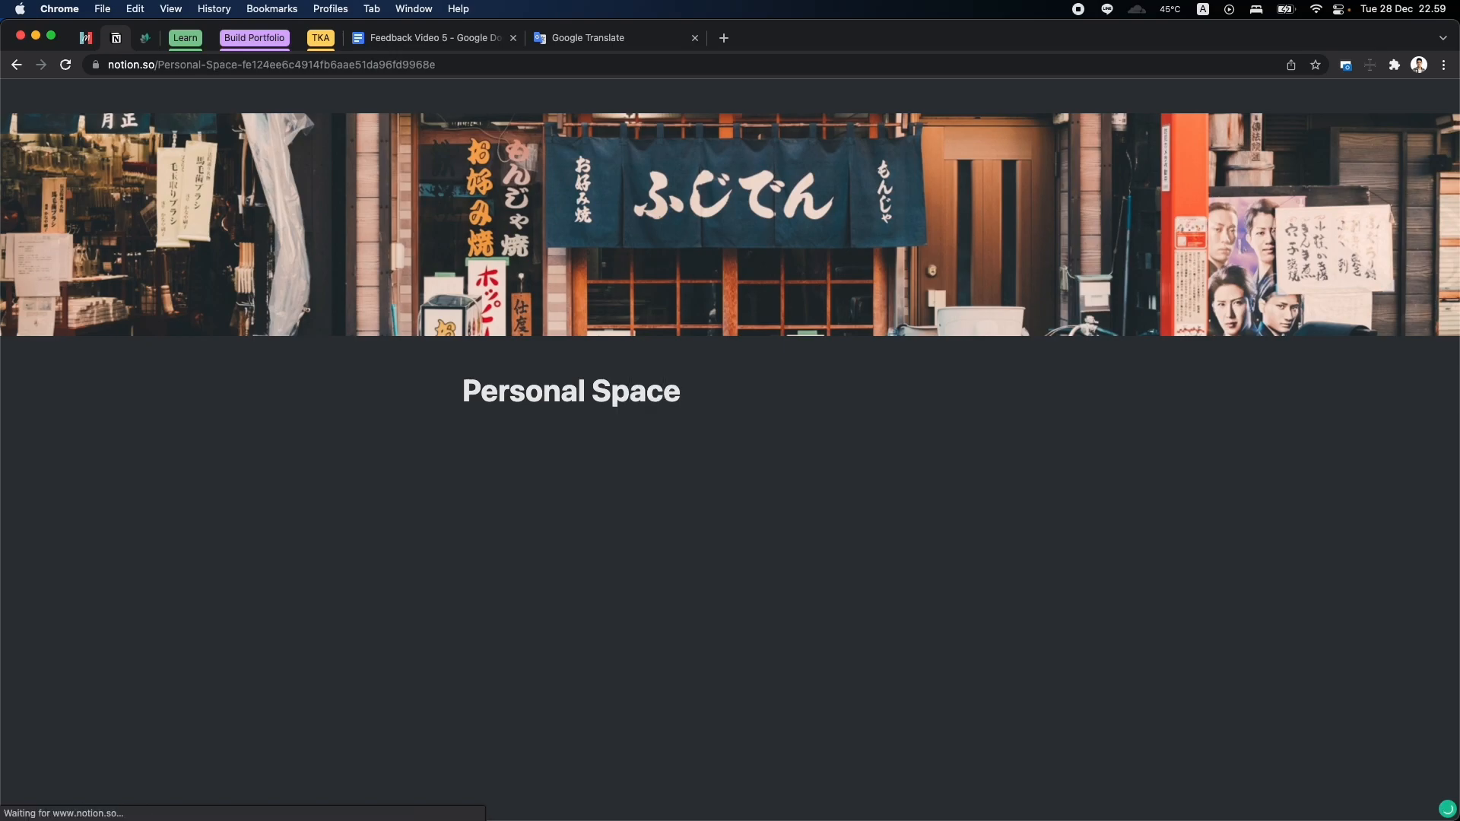
left_click(480, 359)
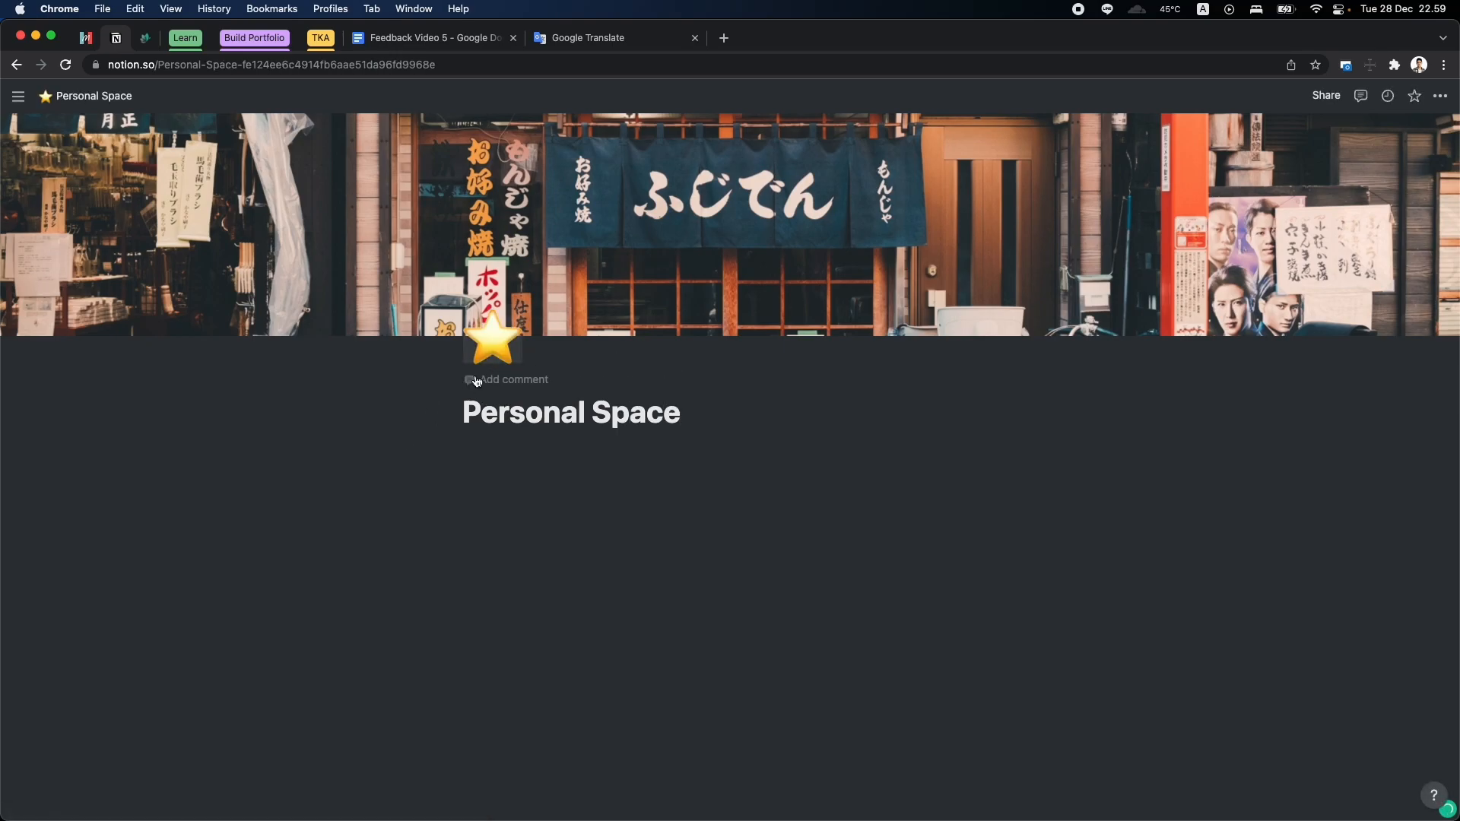
left_click(496, 342)
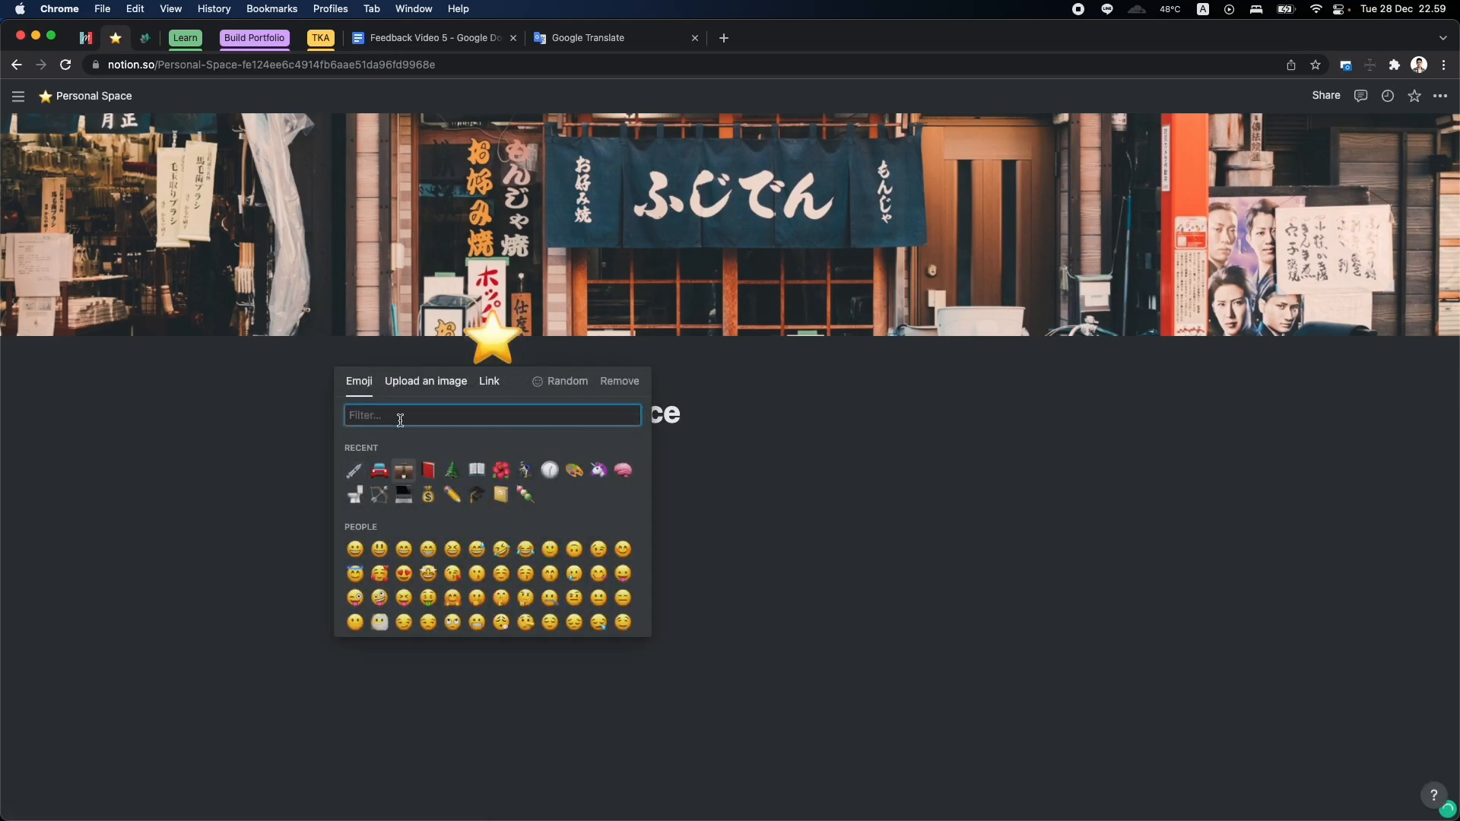
type("leave")
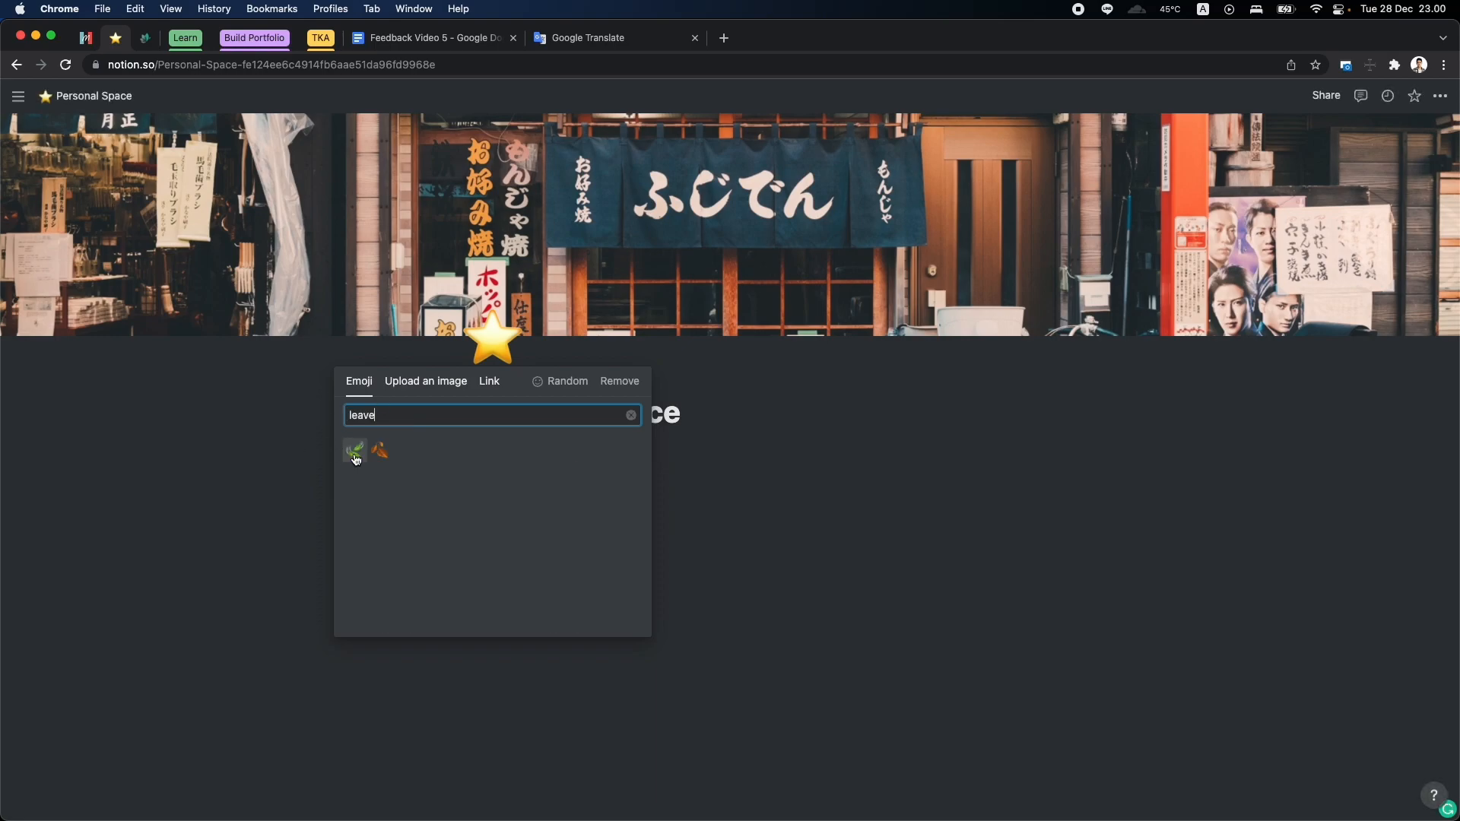
left_click(355, 454)
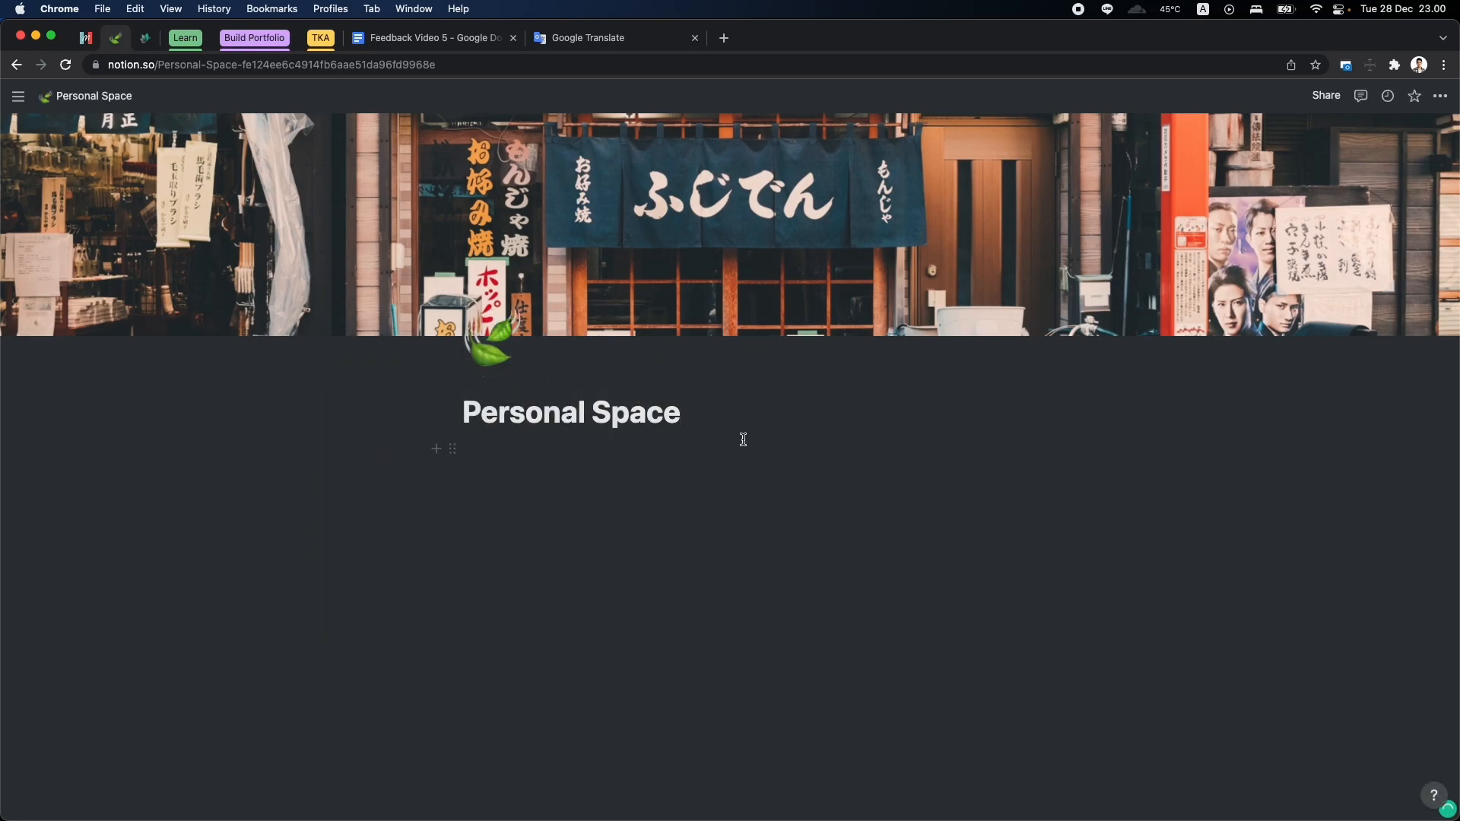
Leave the Personal Space page and go back to the private Home page.
left_click(843, 488)
mouse_move(7, 376)
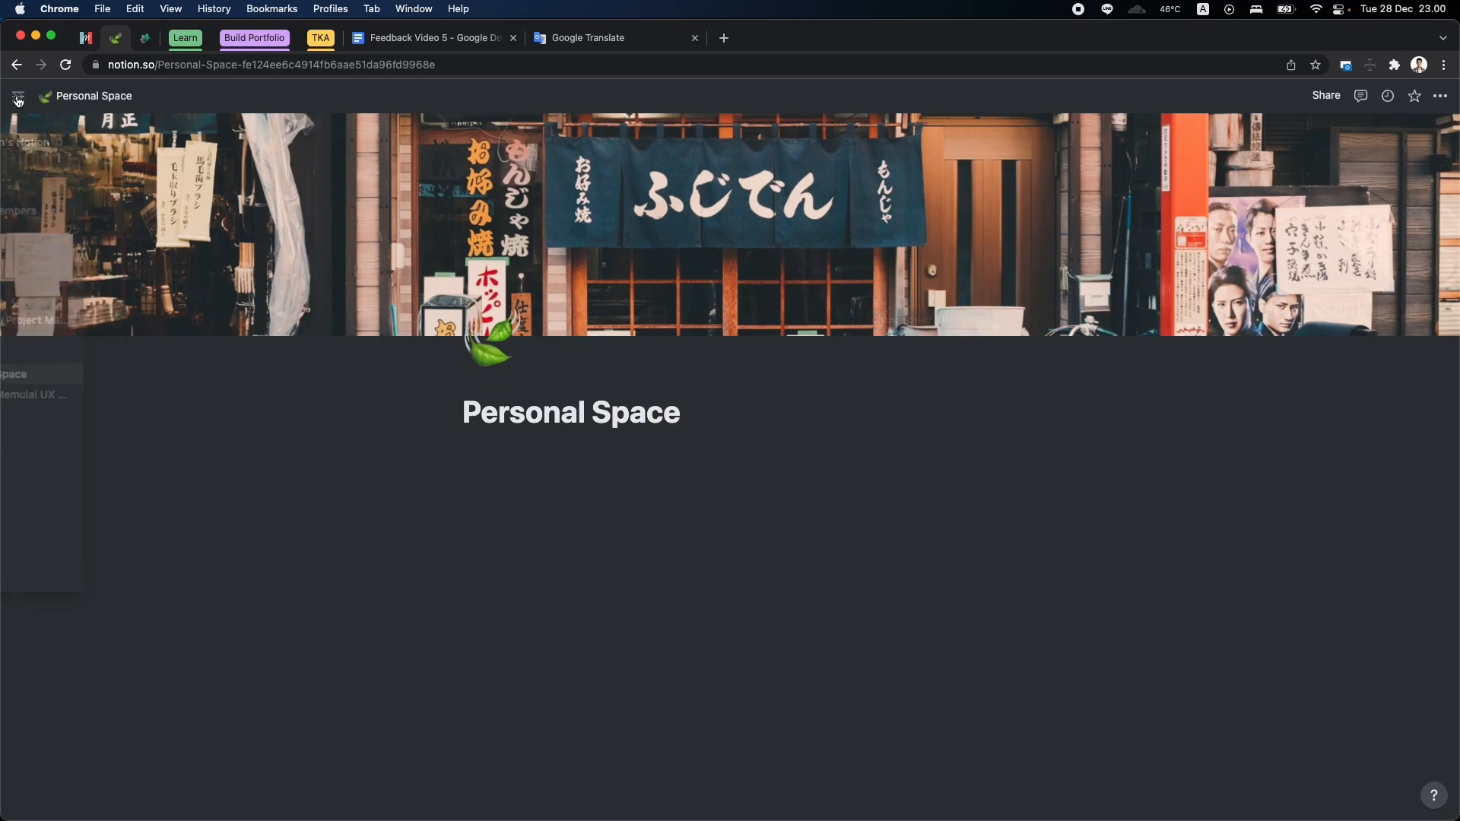
left_click(62, 415)
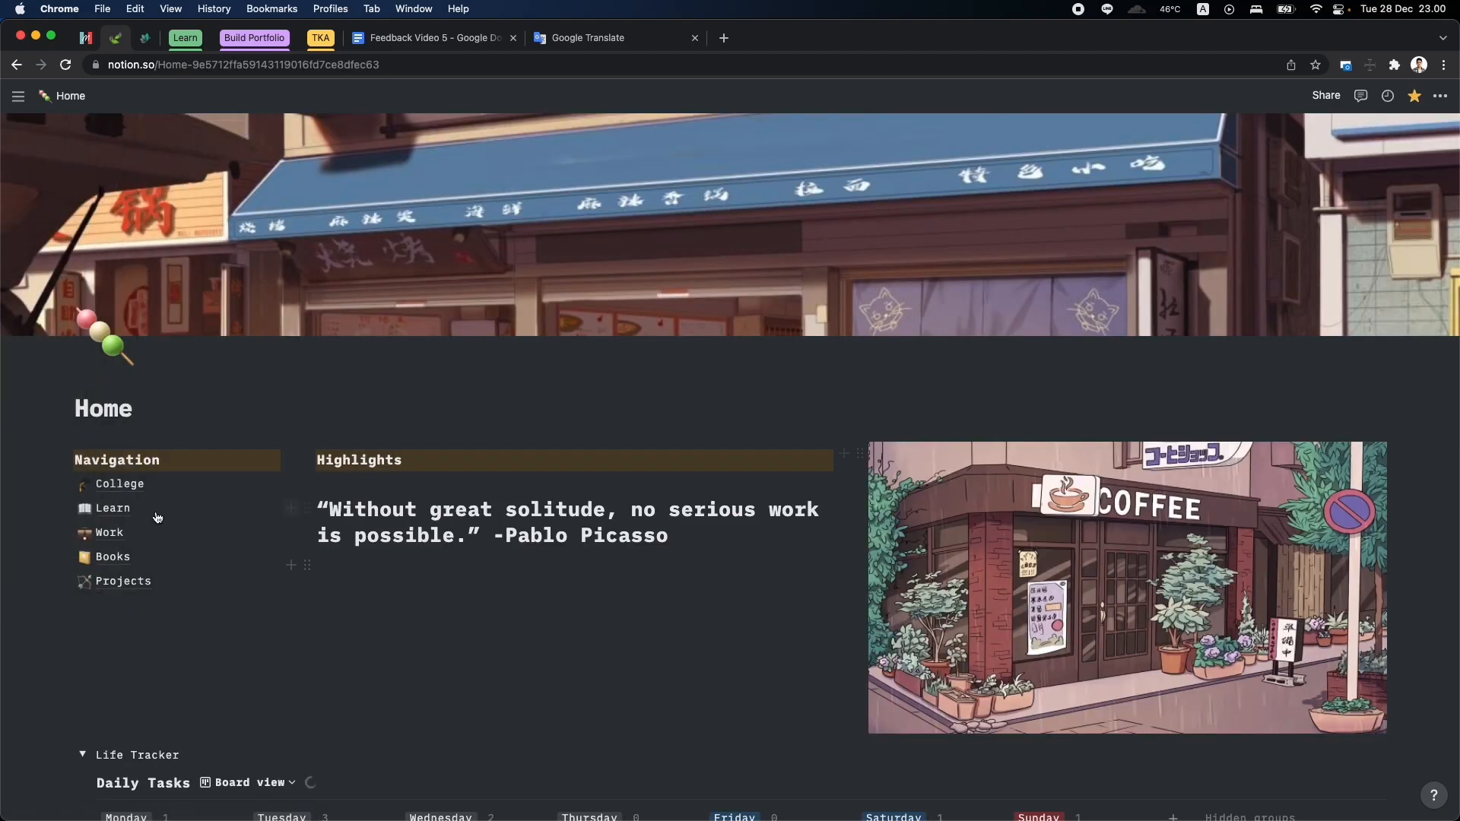
Return to the Personal Space page and enter three separate lines reading "Teks" below the title.
mouse_move(19, 95)
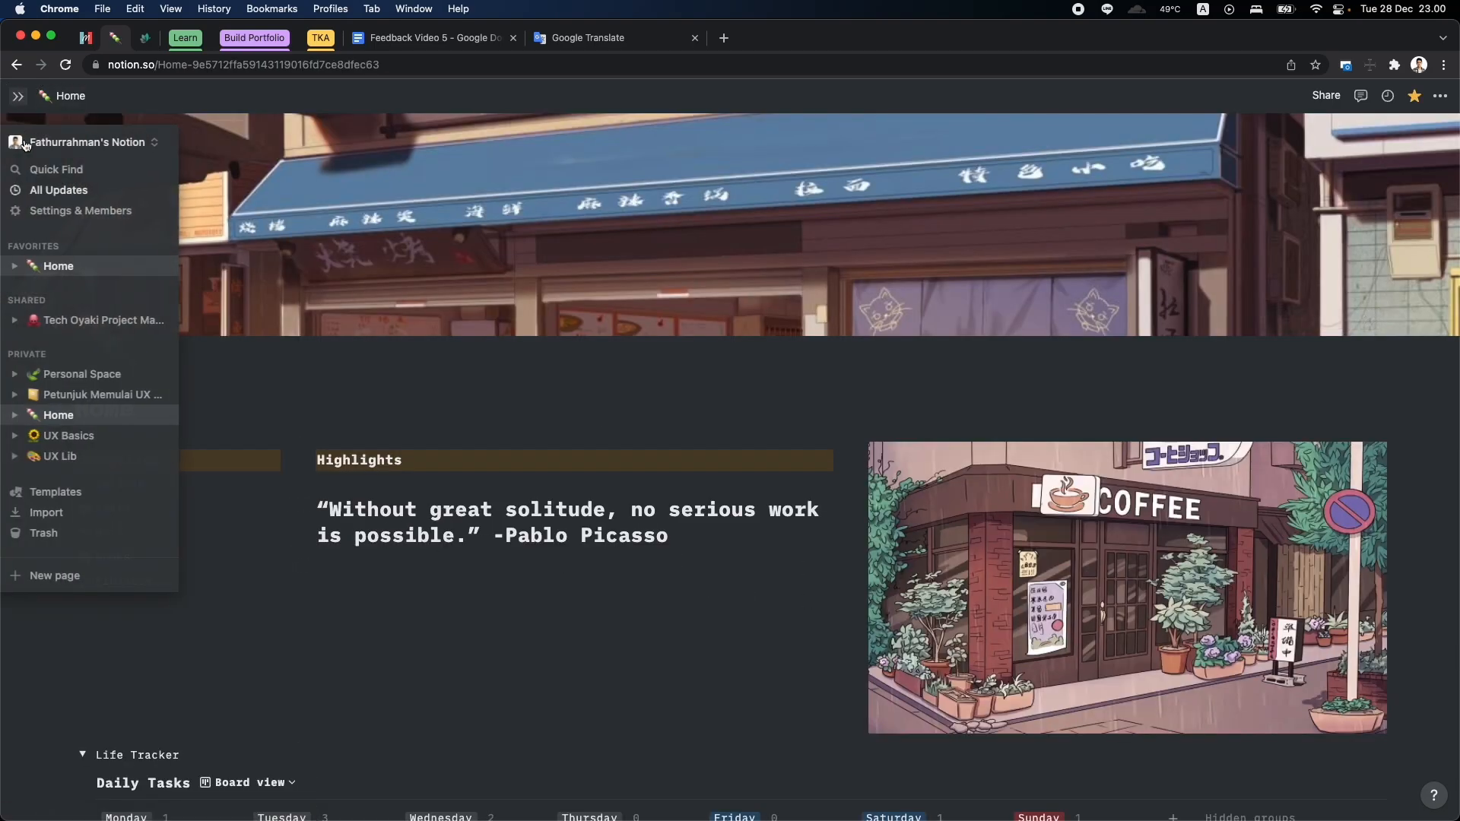
left_click(84, 375)
left_click(642, 454)
type("Teks")
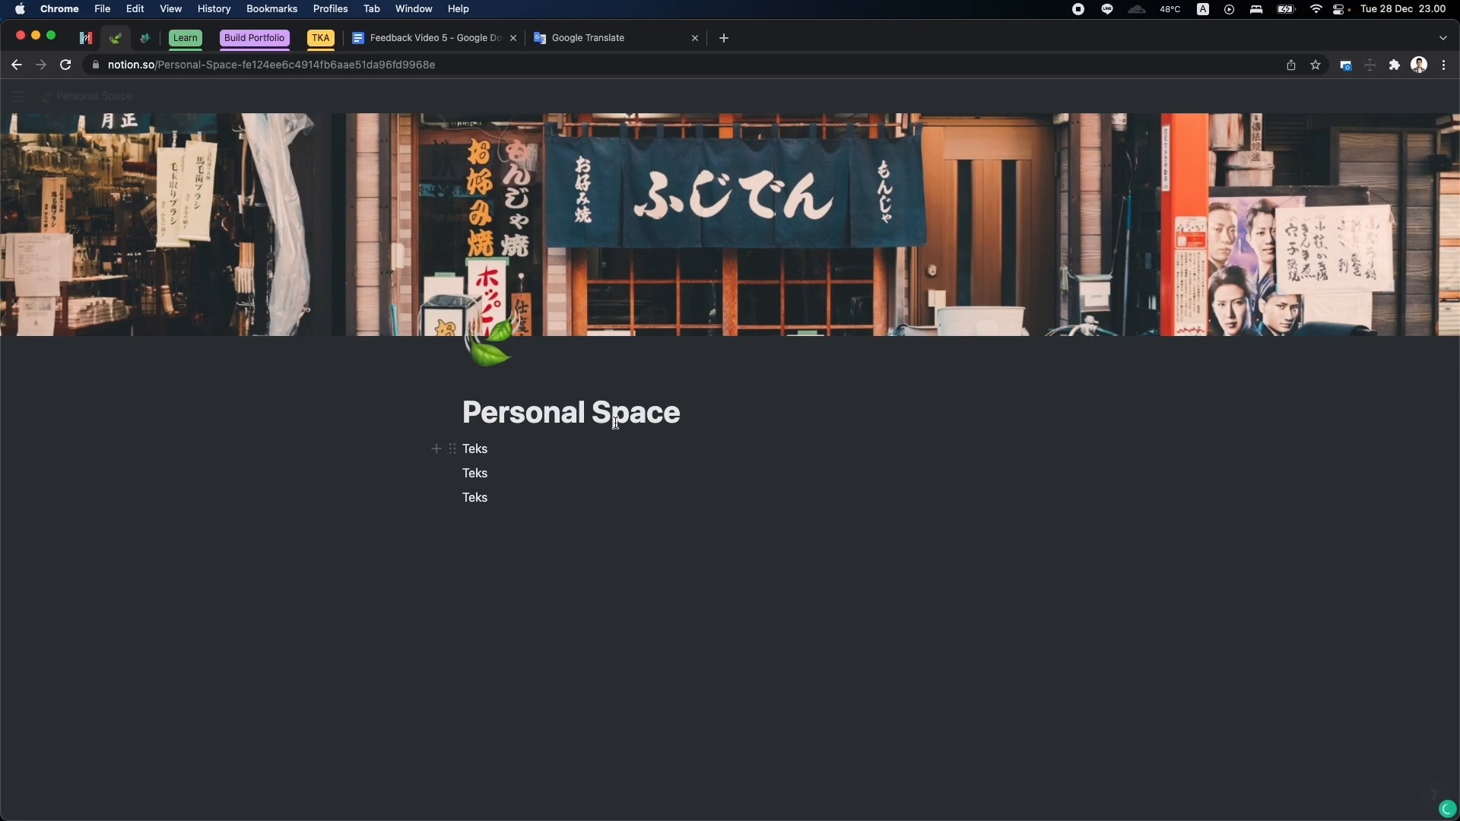
left_click(538, 512)
left_click(522, 454)
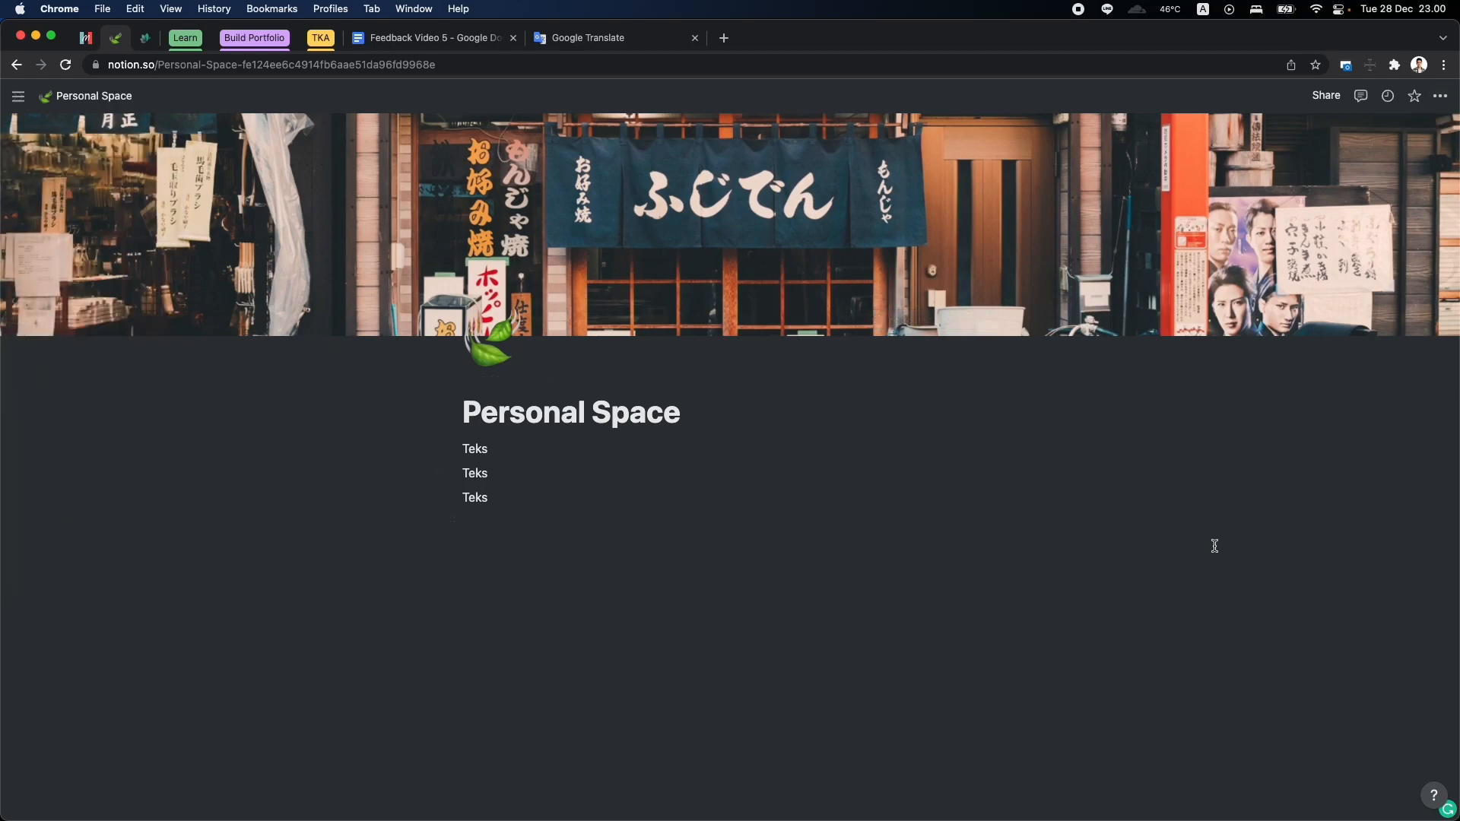
Set the Personal Space page to full width.
left_click(1441, 95)
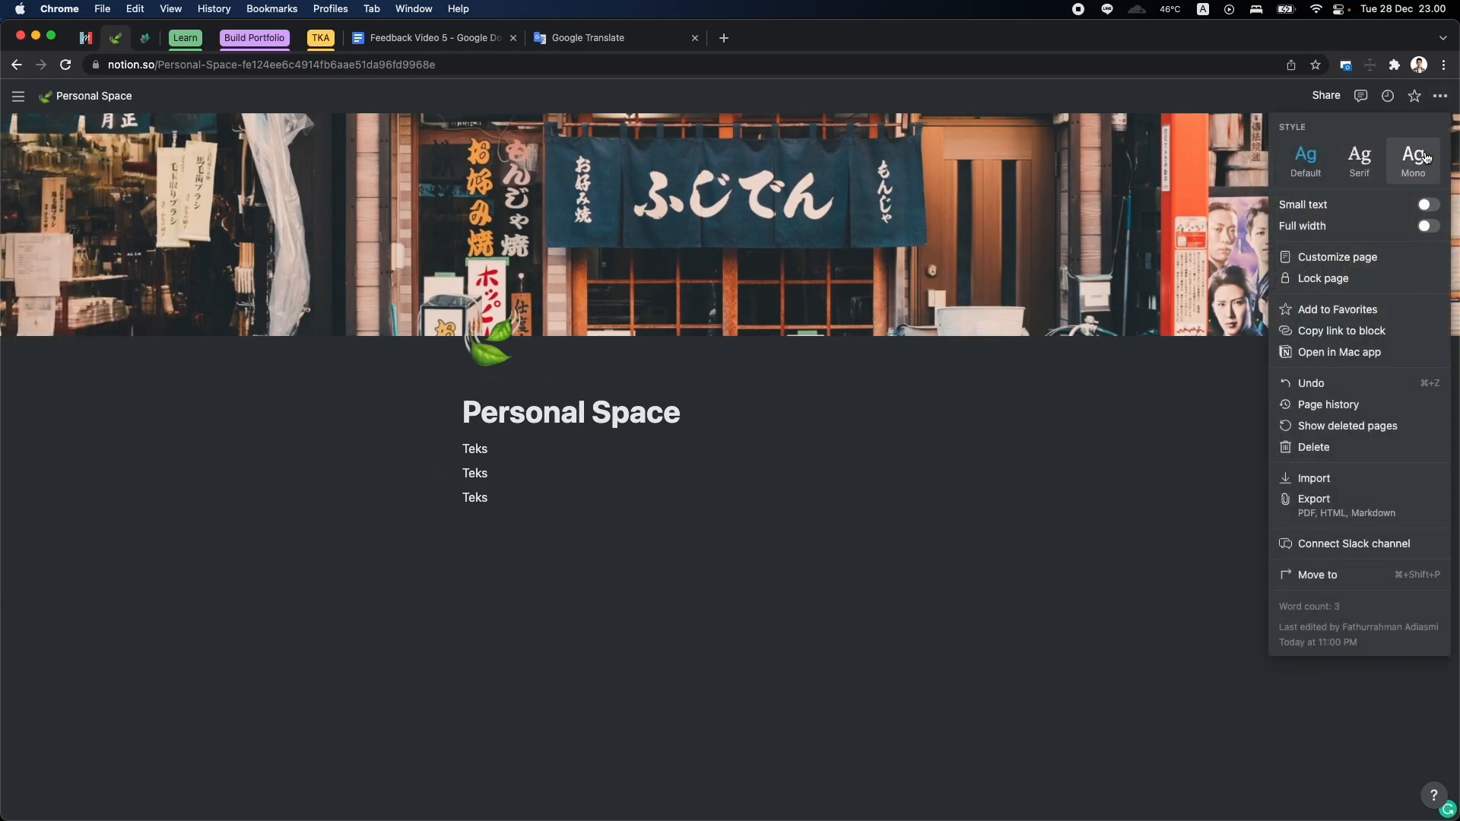
left_click(1425, 227)
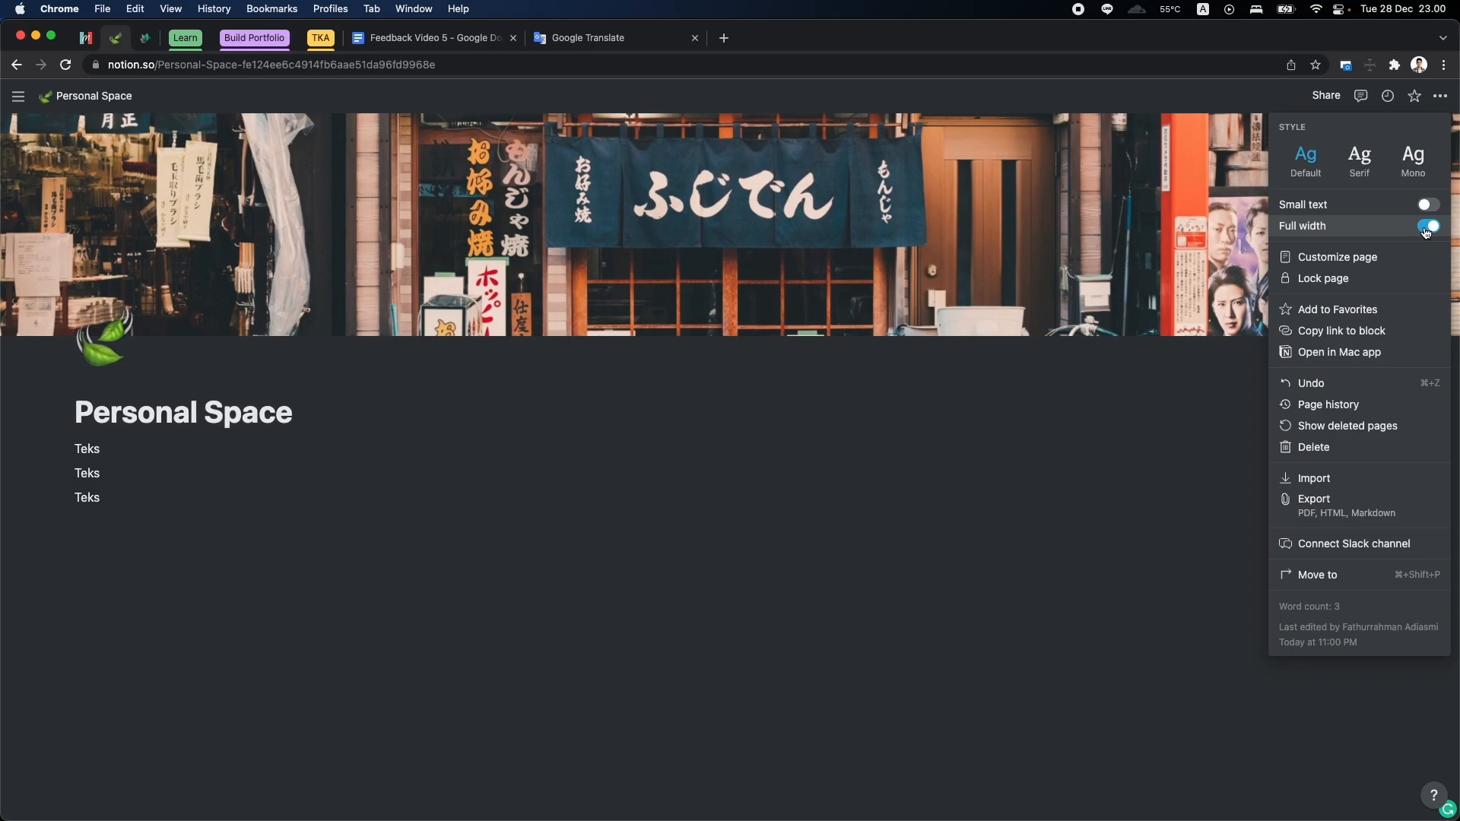
left_click(684, 551)
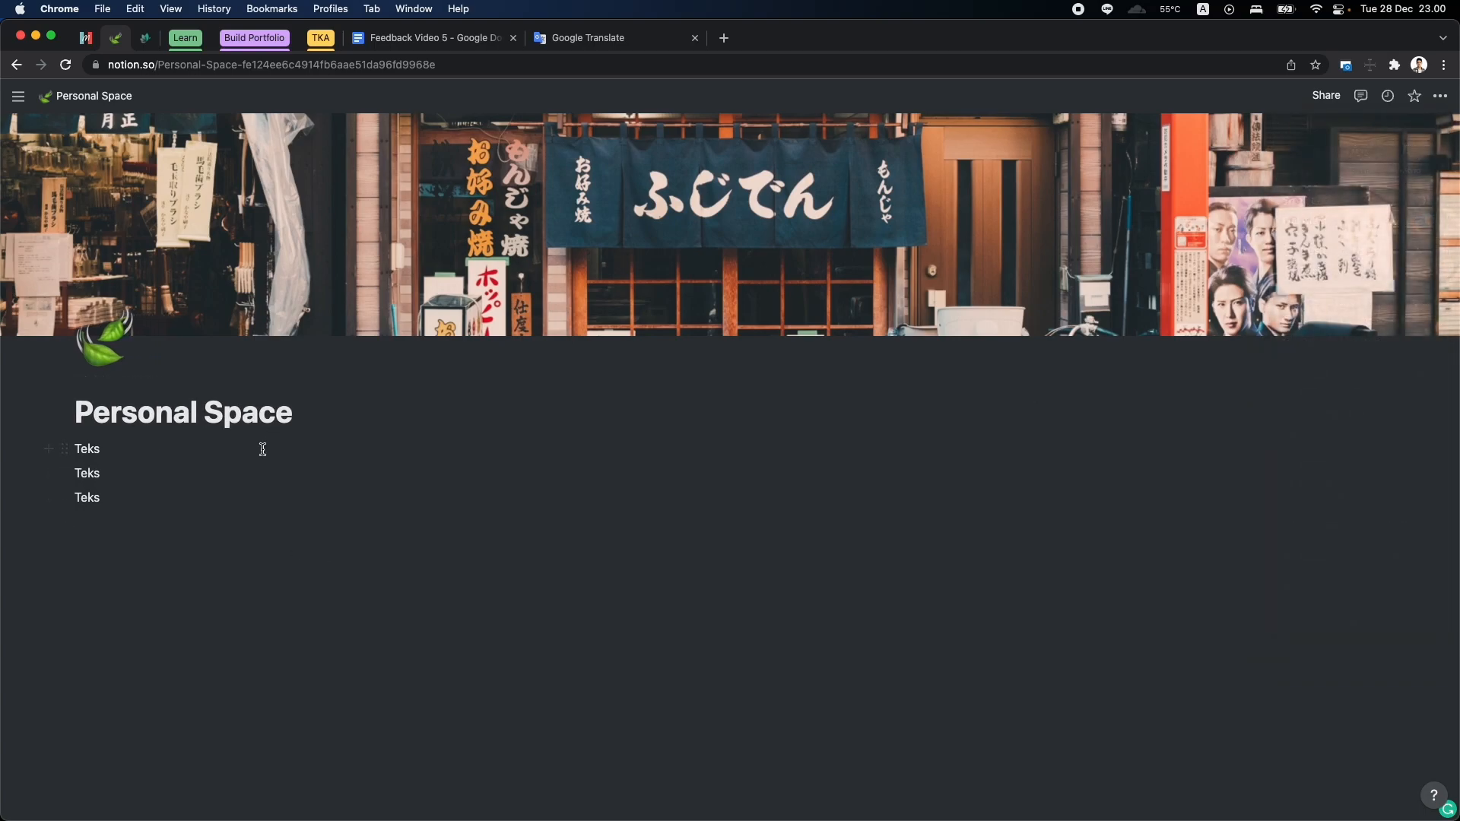
Arrange the three "Teks" lines side by side as columns and narrow the first column to widen the middle one.
left_click_drag(67, 474, 1352, 468)
left_click_drag(71, 496, 1390, 460)
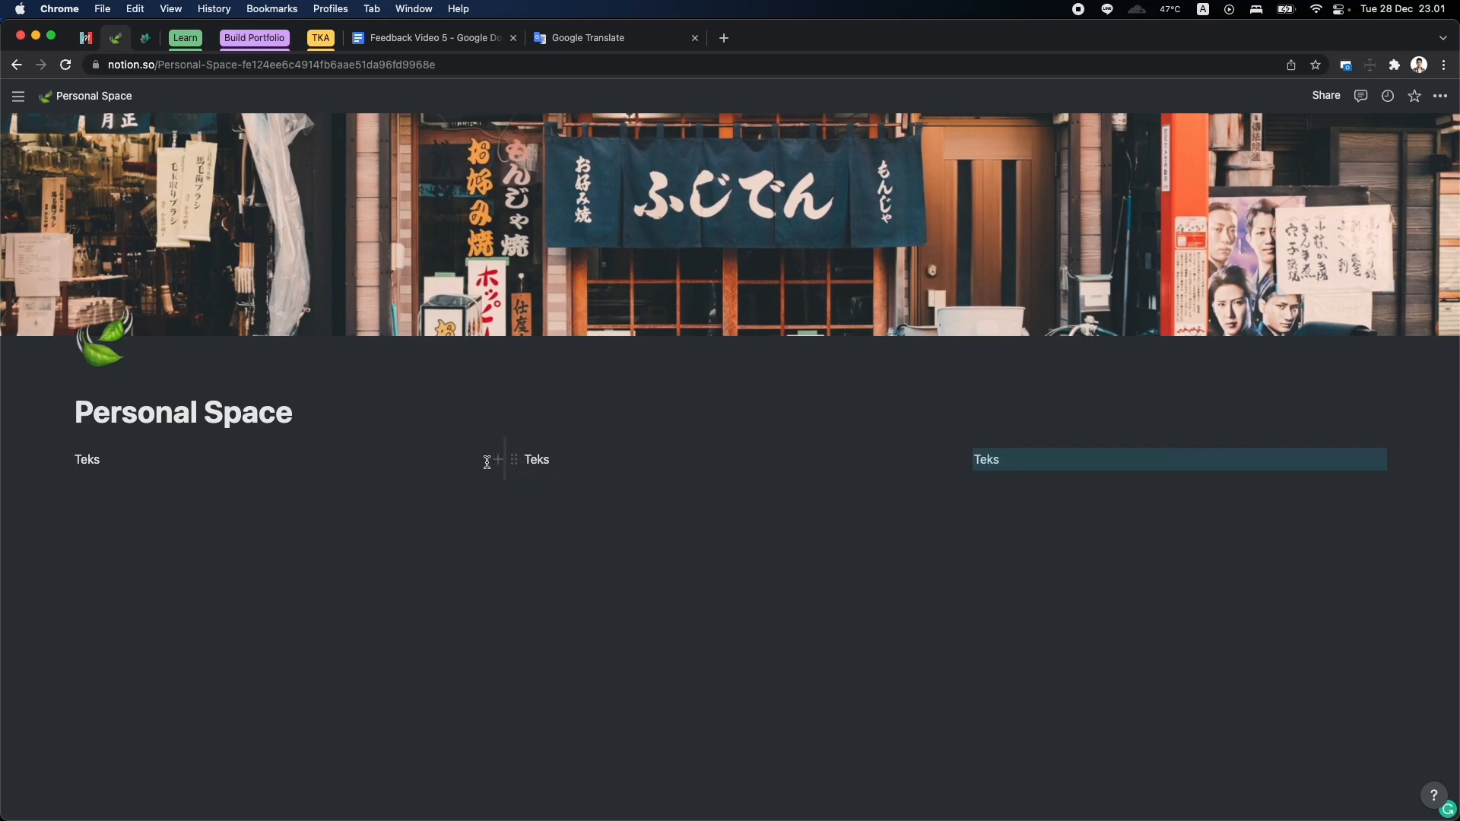
left_click_drag(503, 454, 312, 461)
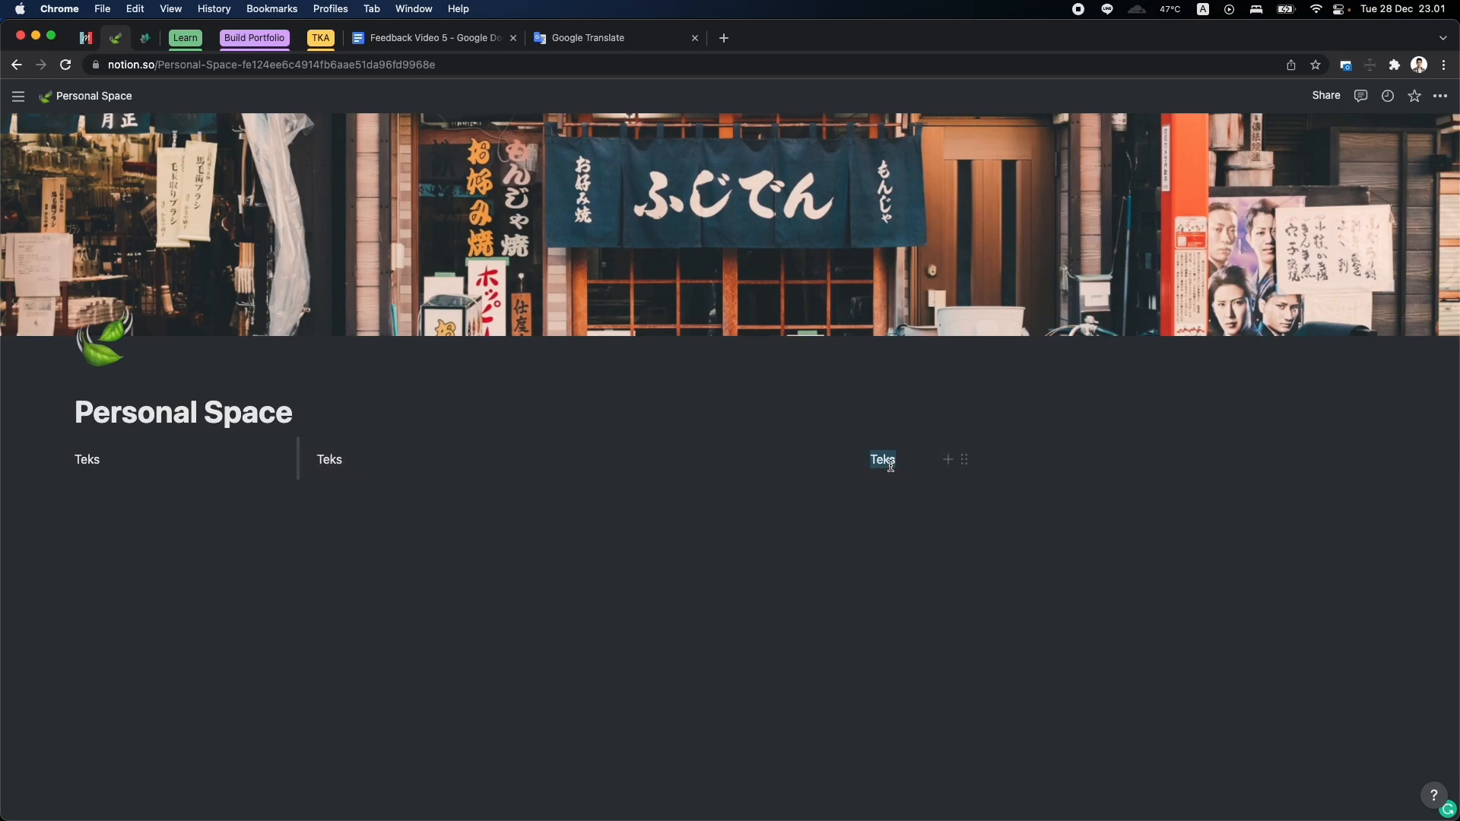
left_click(930, 497)
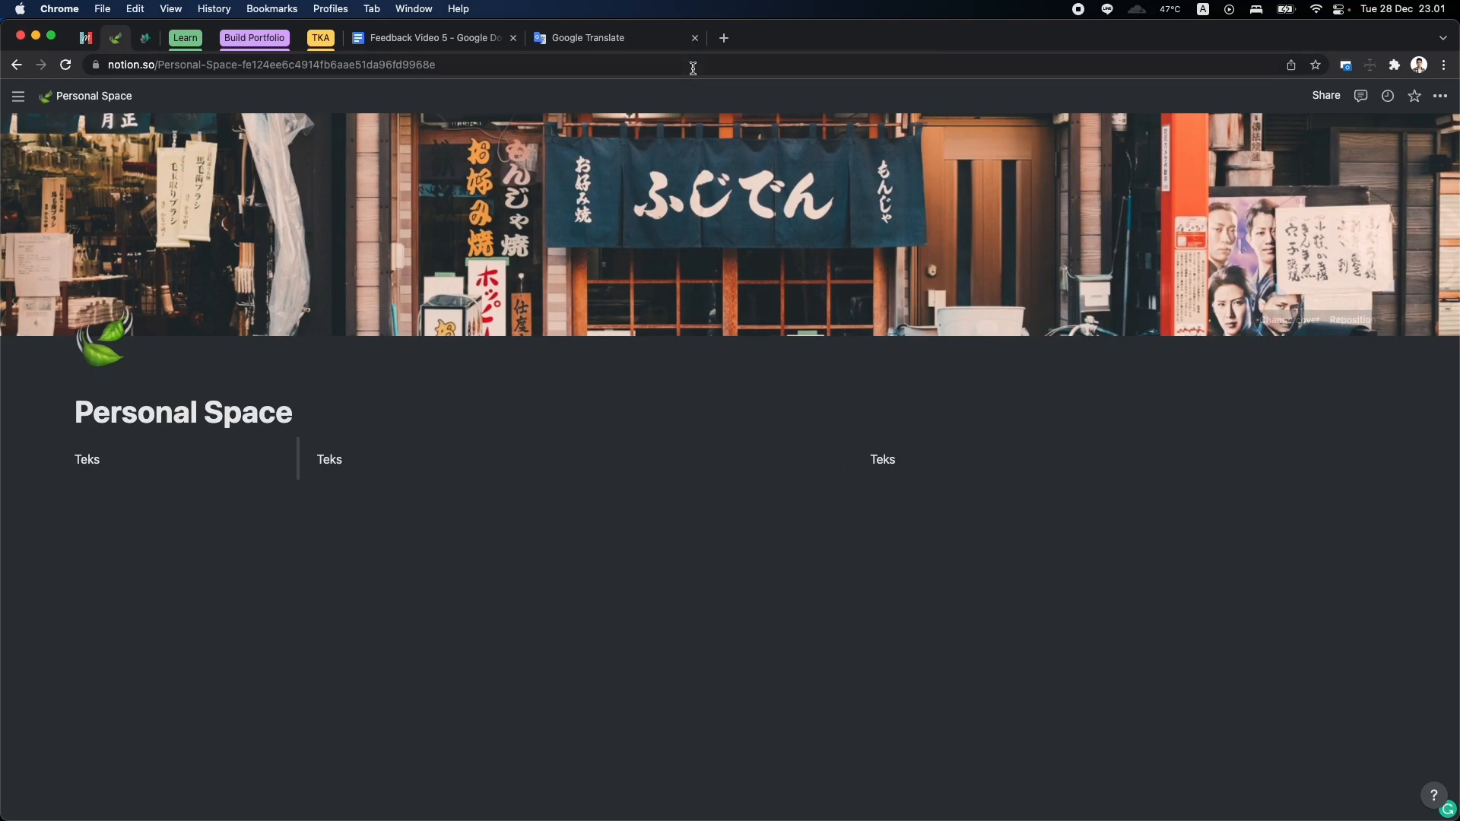
Search Google Images for "japan cafe illustration" in a new tab and copy the watercolor Cafe Man-Man-Dou storefront image.
left_click(722, 39)
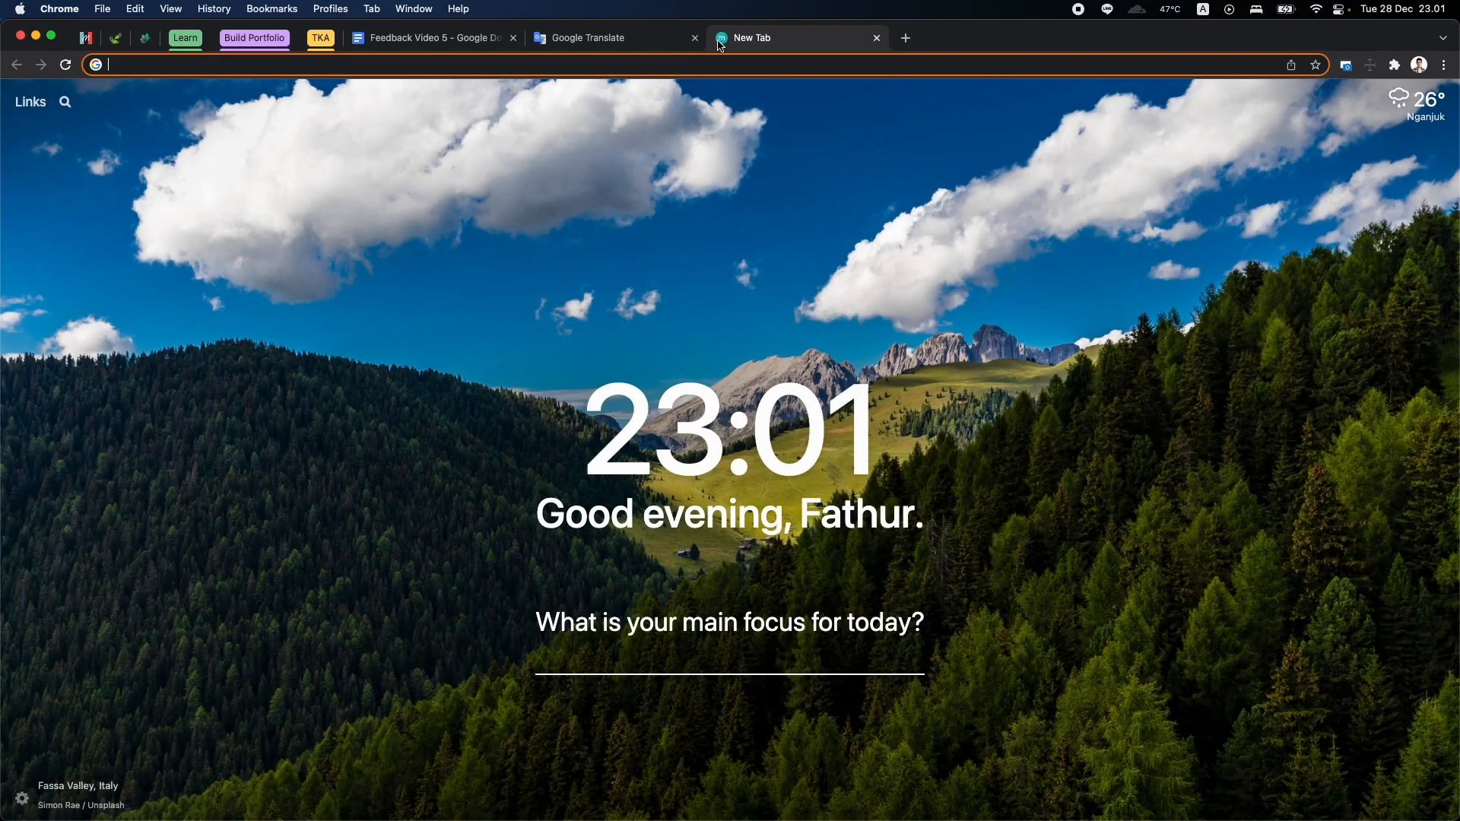
type("japan cafe")
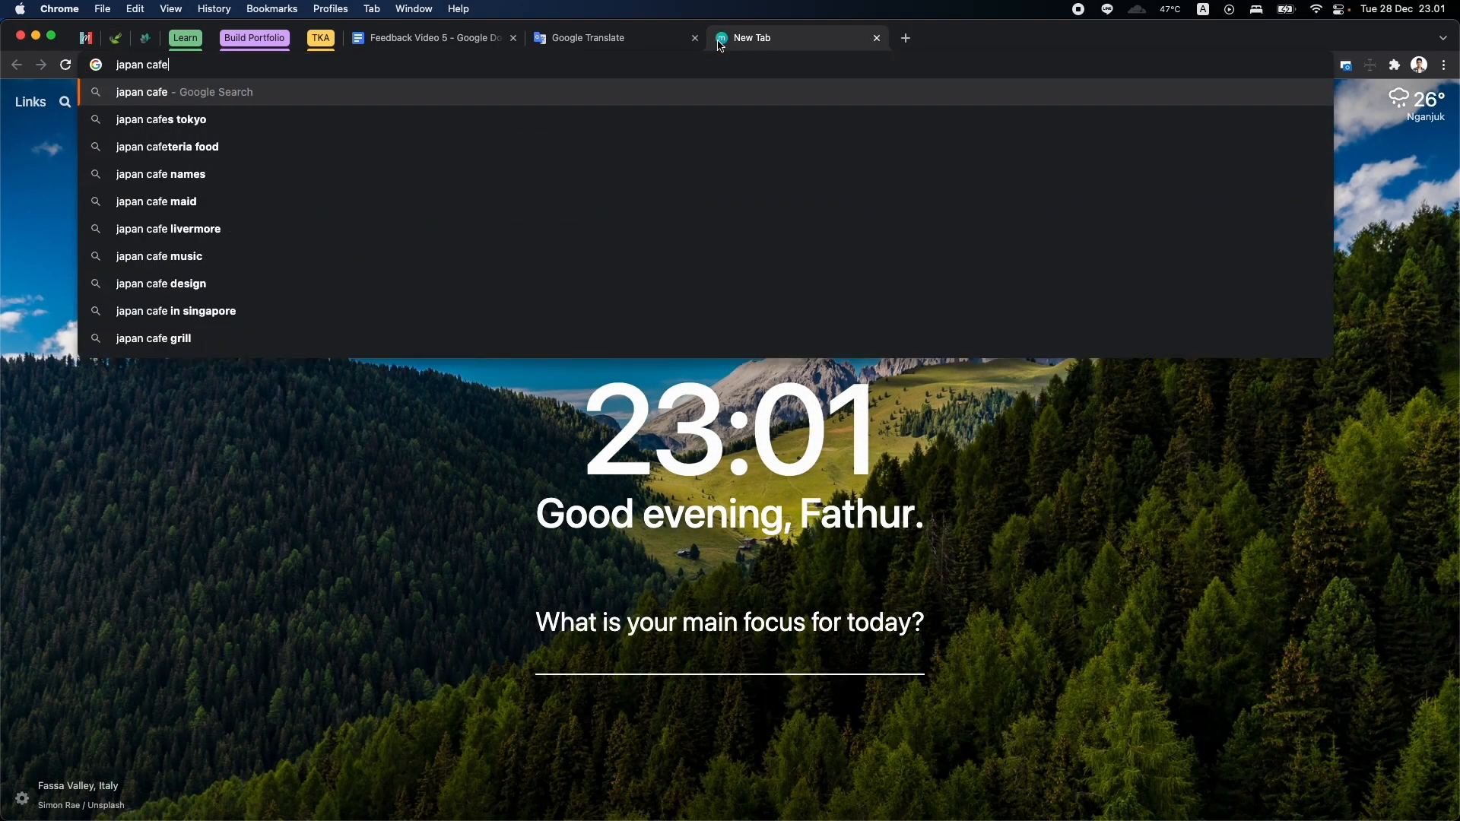
key("Return")
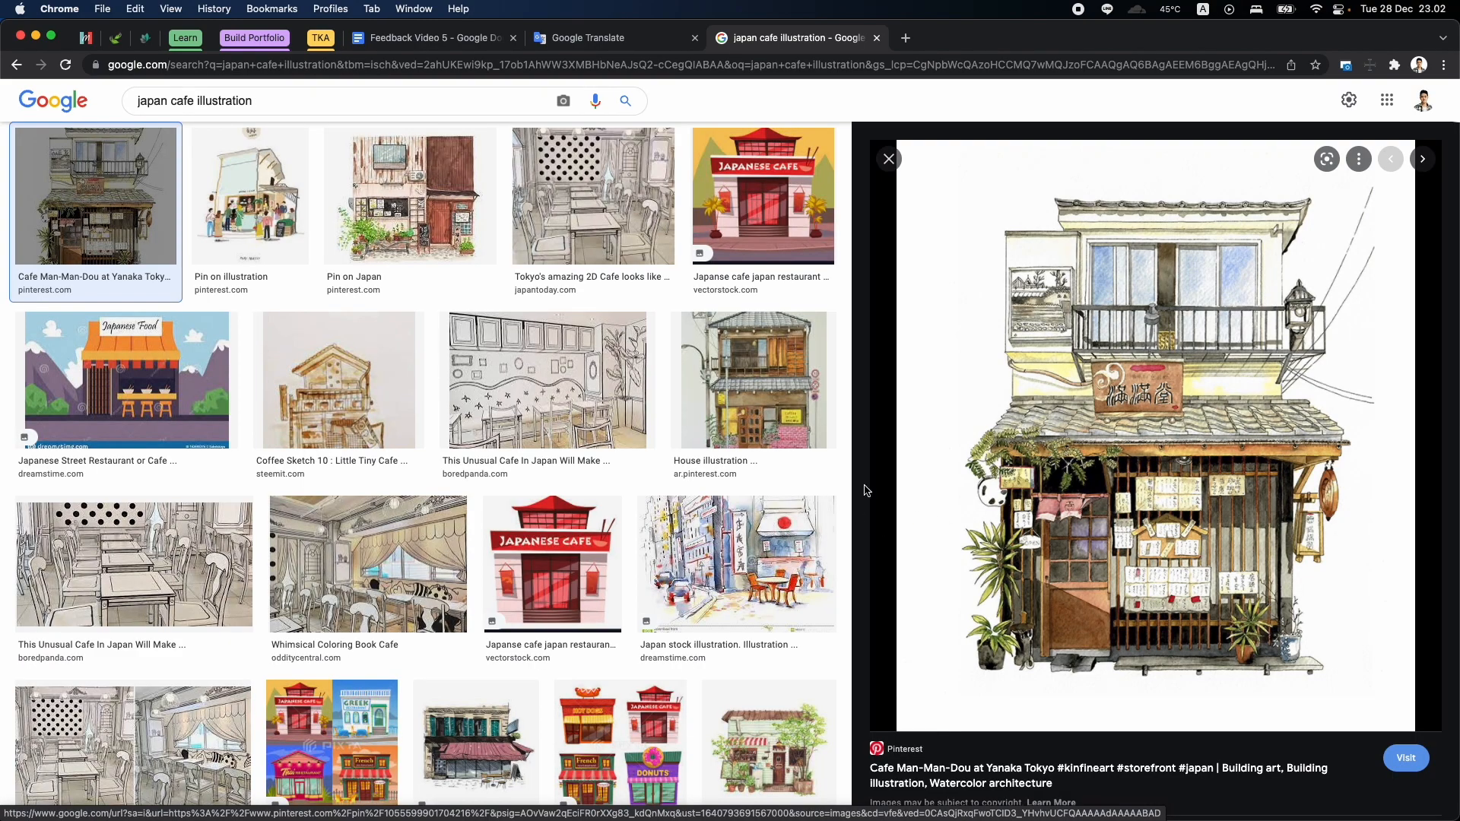
right_click(1125, 375)
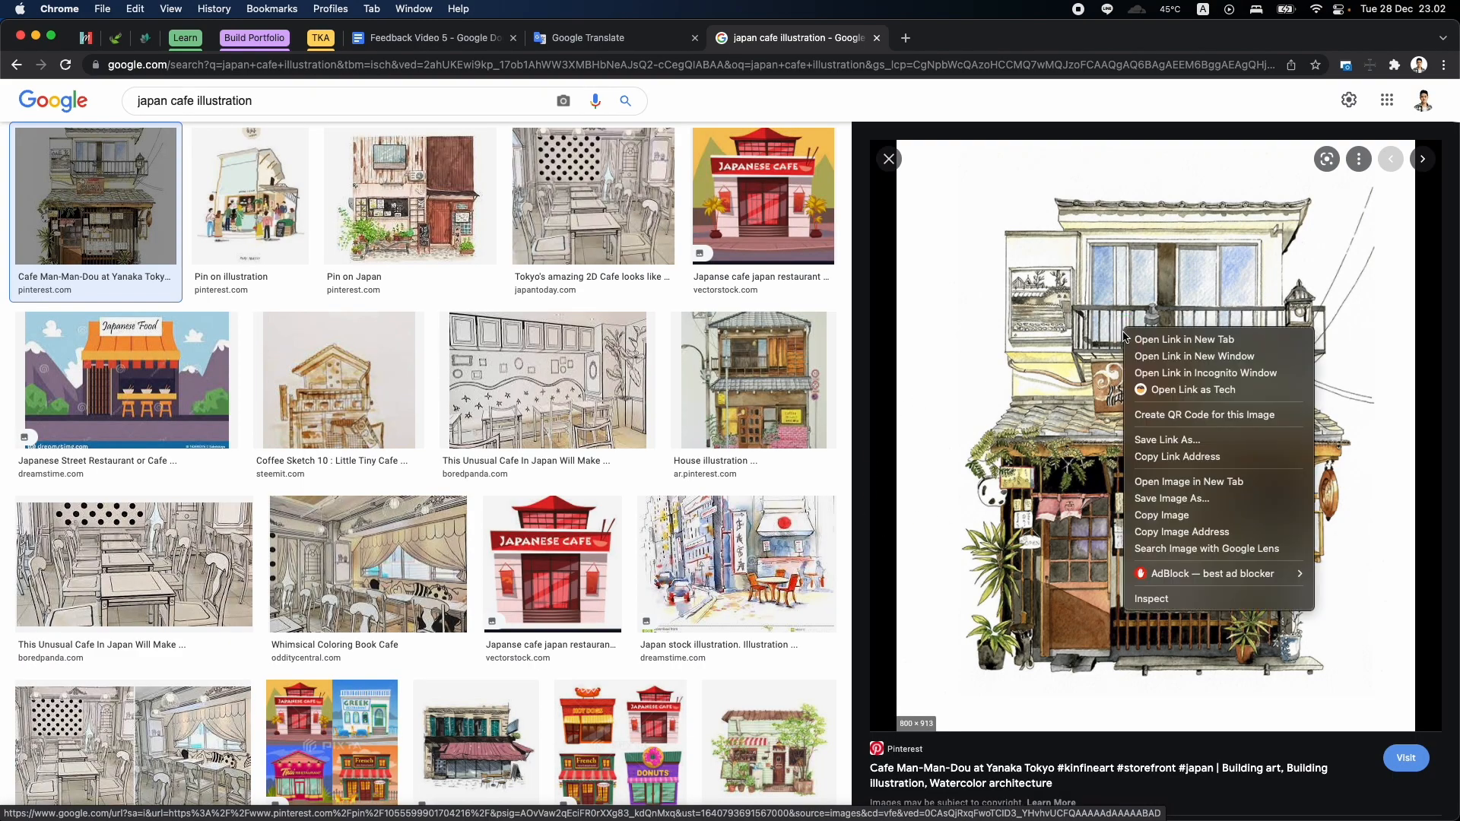
left_click(1150, 511)
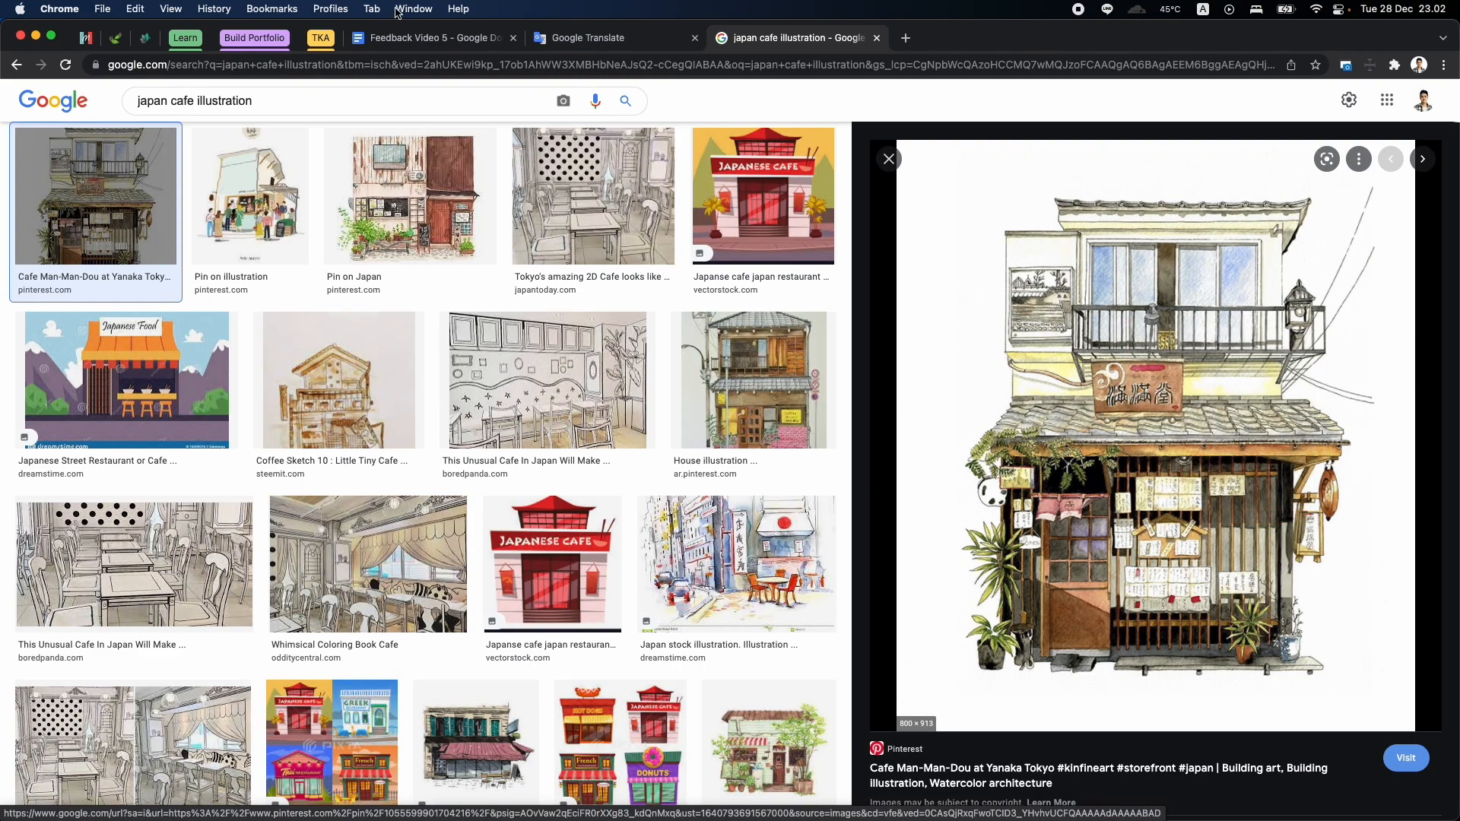
Paste the copied storefront illustration into the third column of Personal Space and remove that column's "Teks" line.
left_click(116, 40)
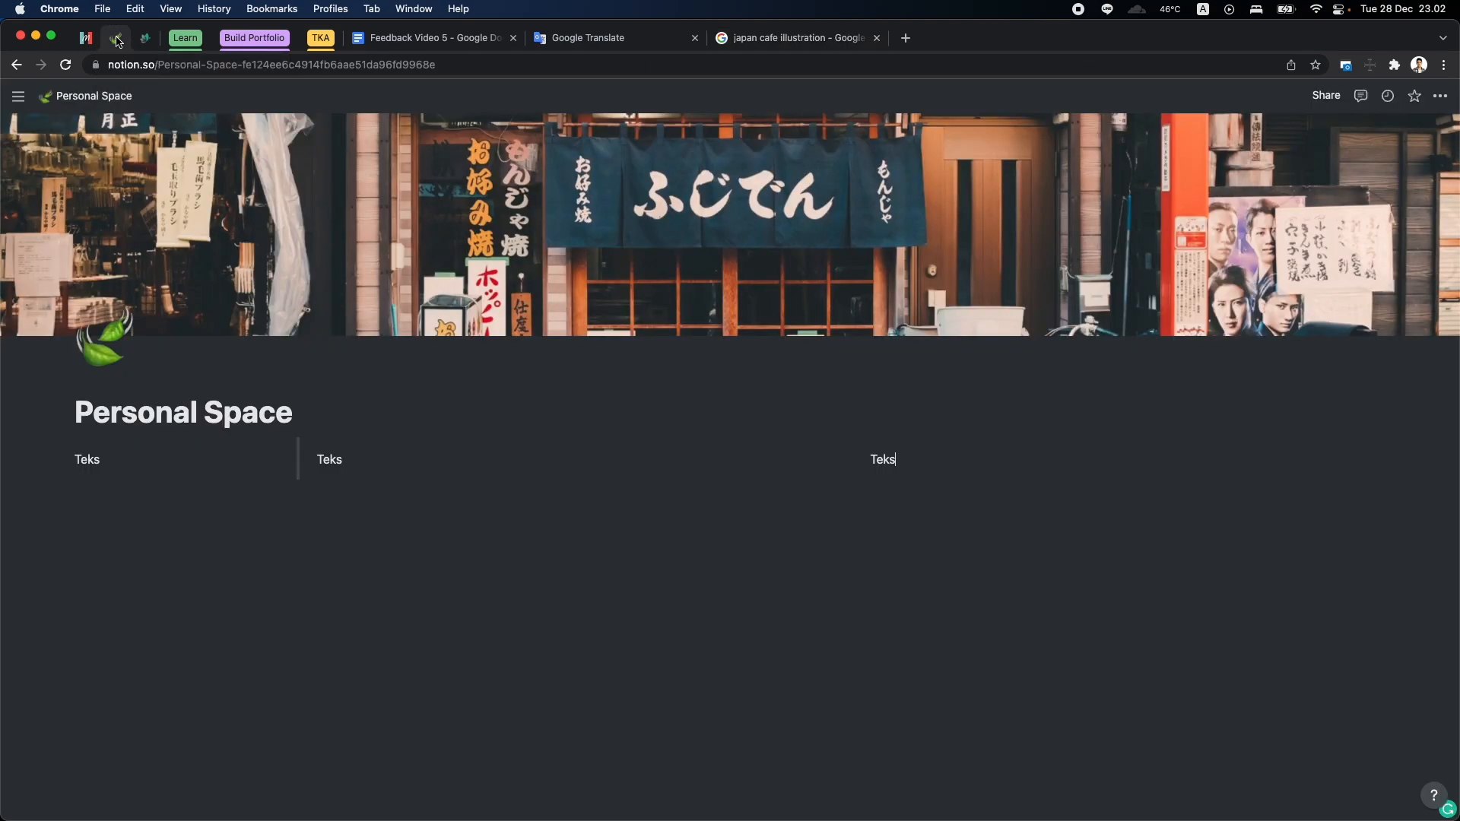
double_click(871, 458)
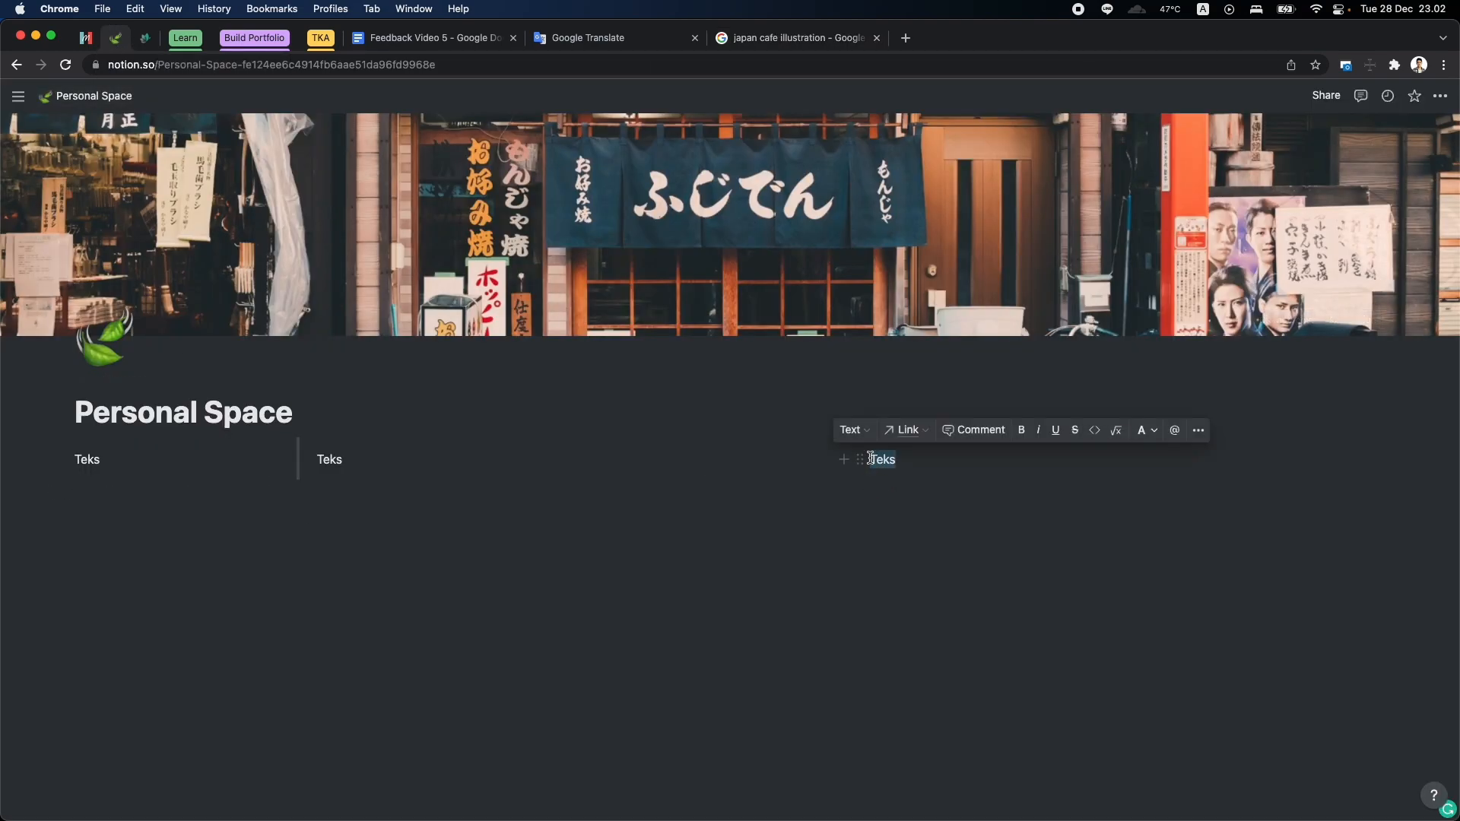
key("super+v")
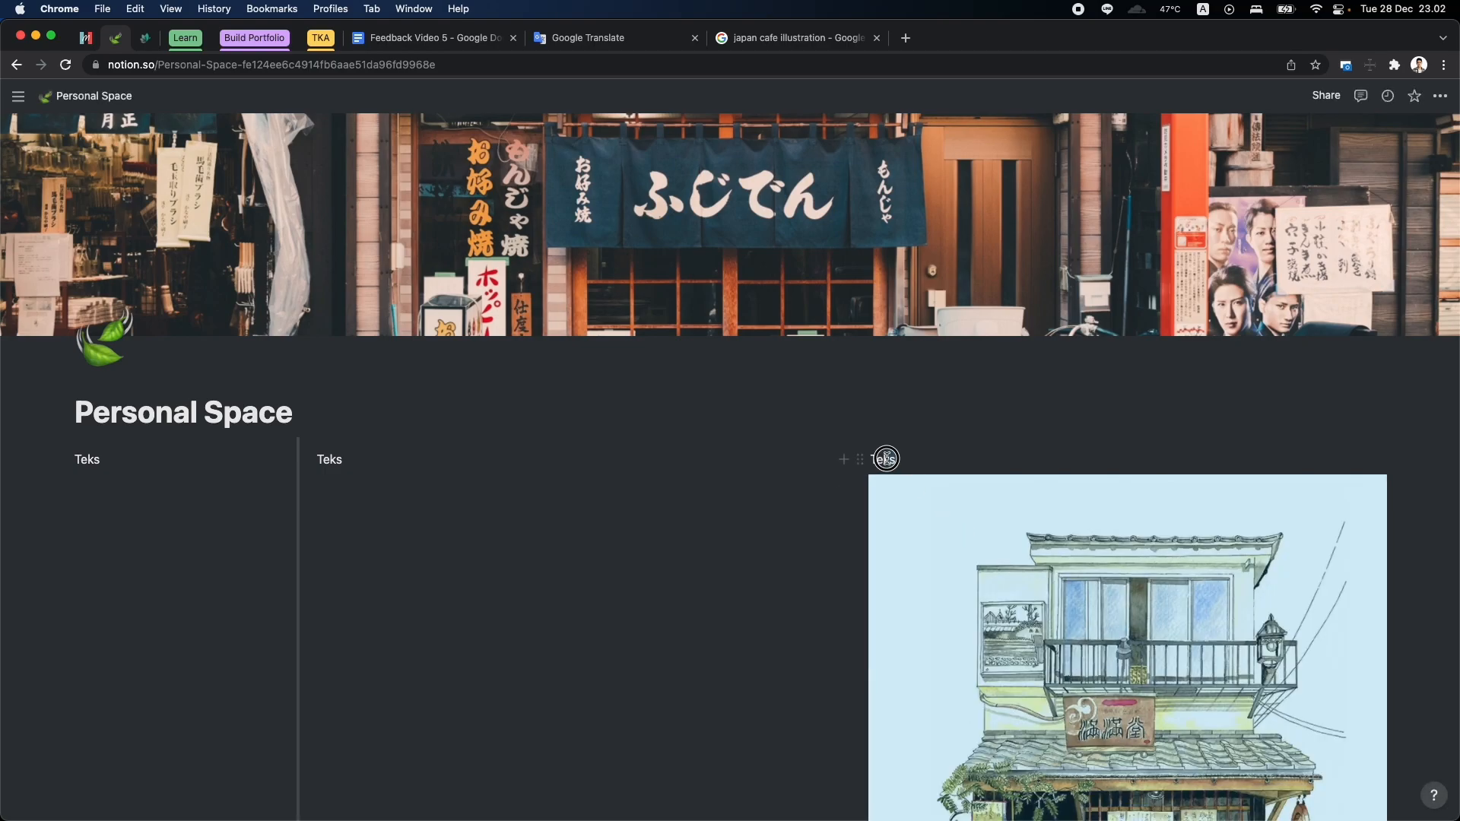
key("BackSpace")
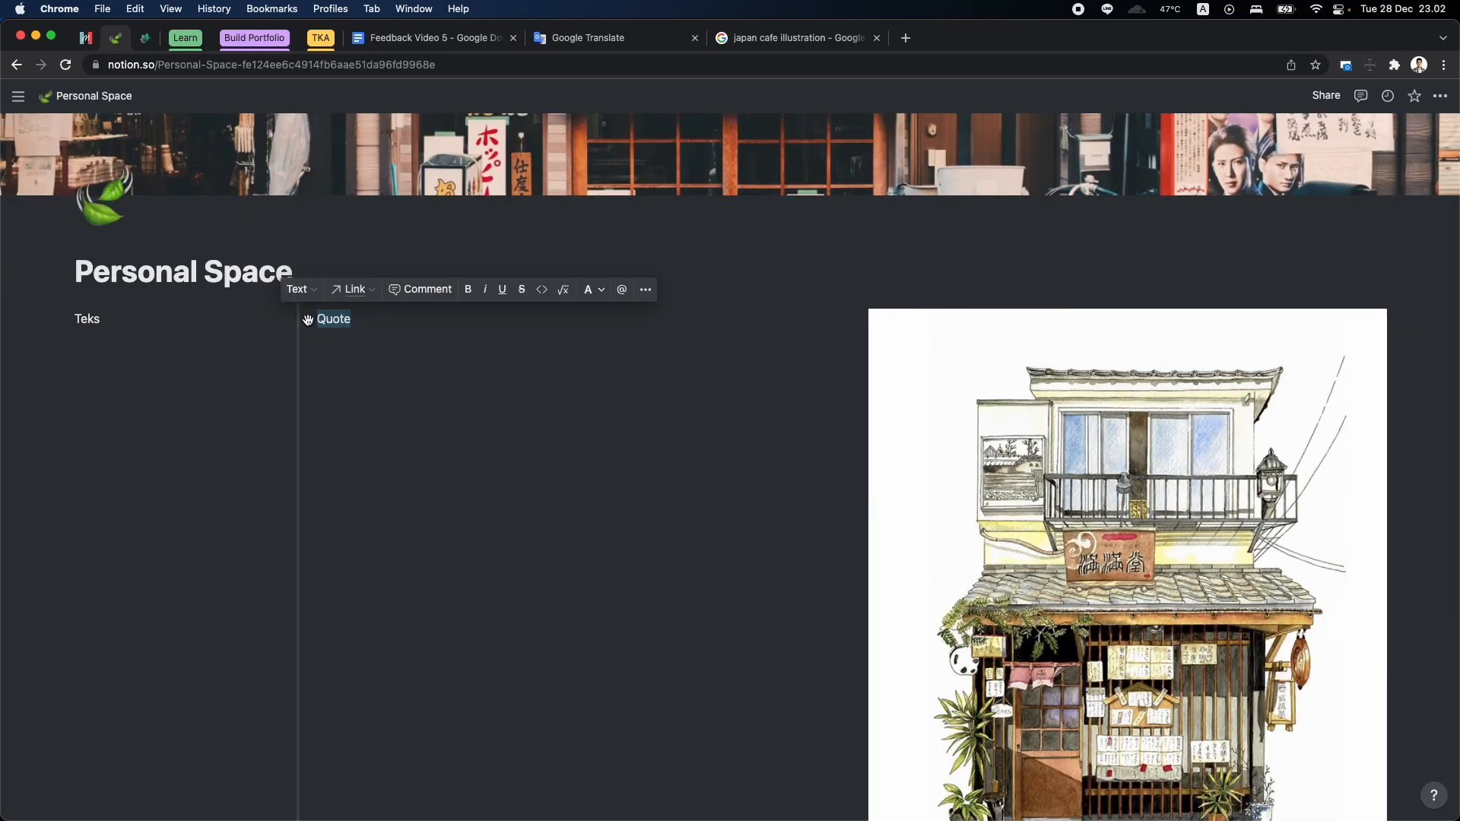
Change the middle column's text to "Quote" and turn it into a callout with a green background.
left_click(309, 323)
left_click(336, 323)
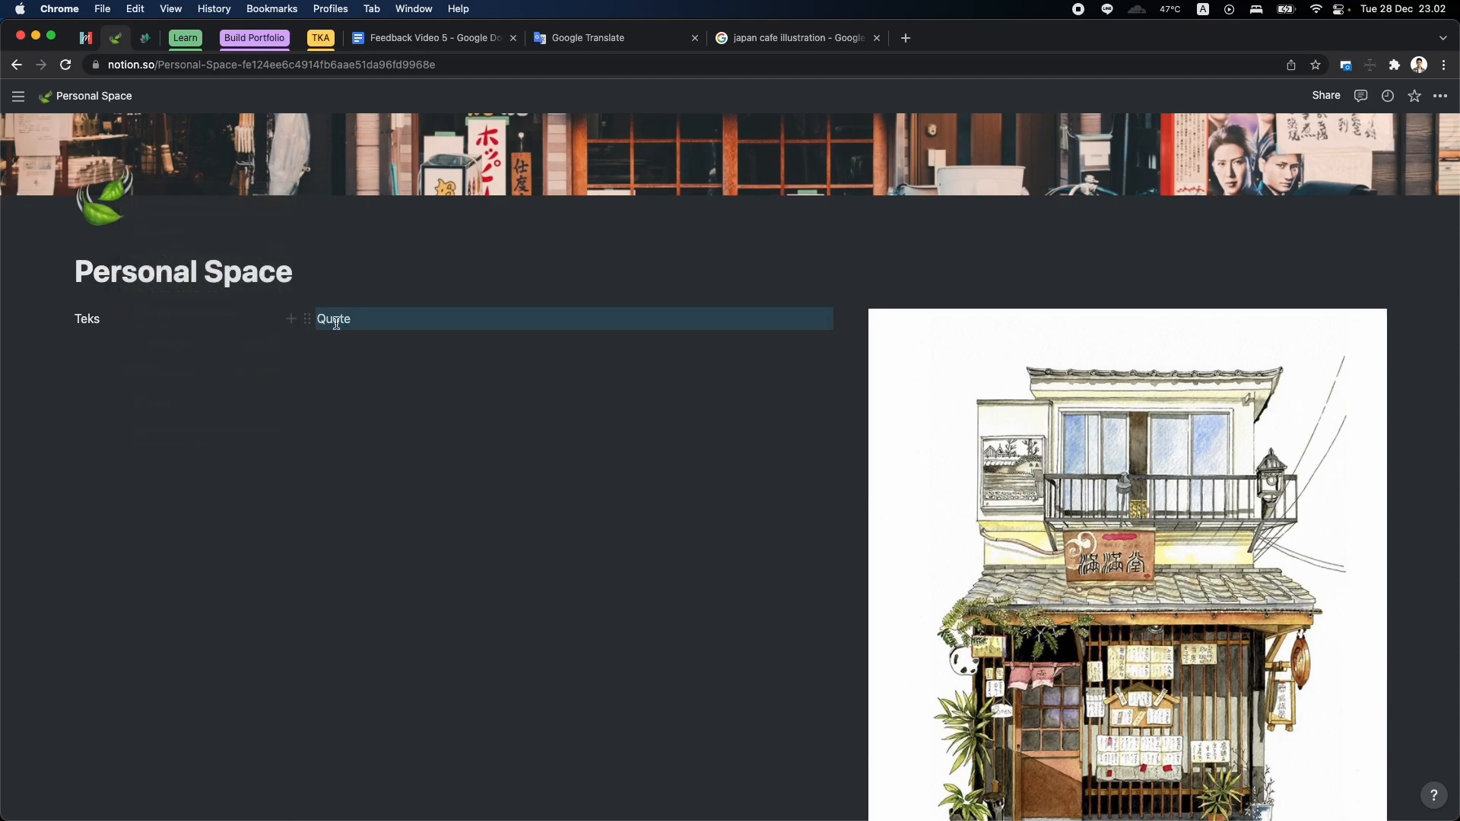
left_click(310, 320)
mouse_move(262, 271)
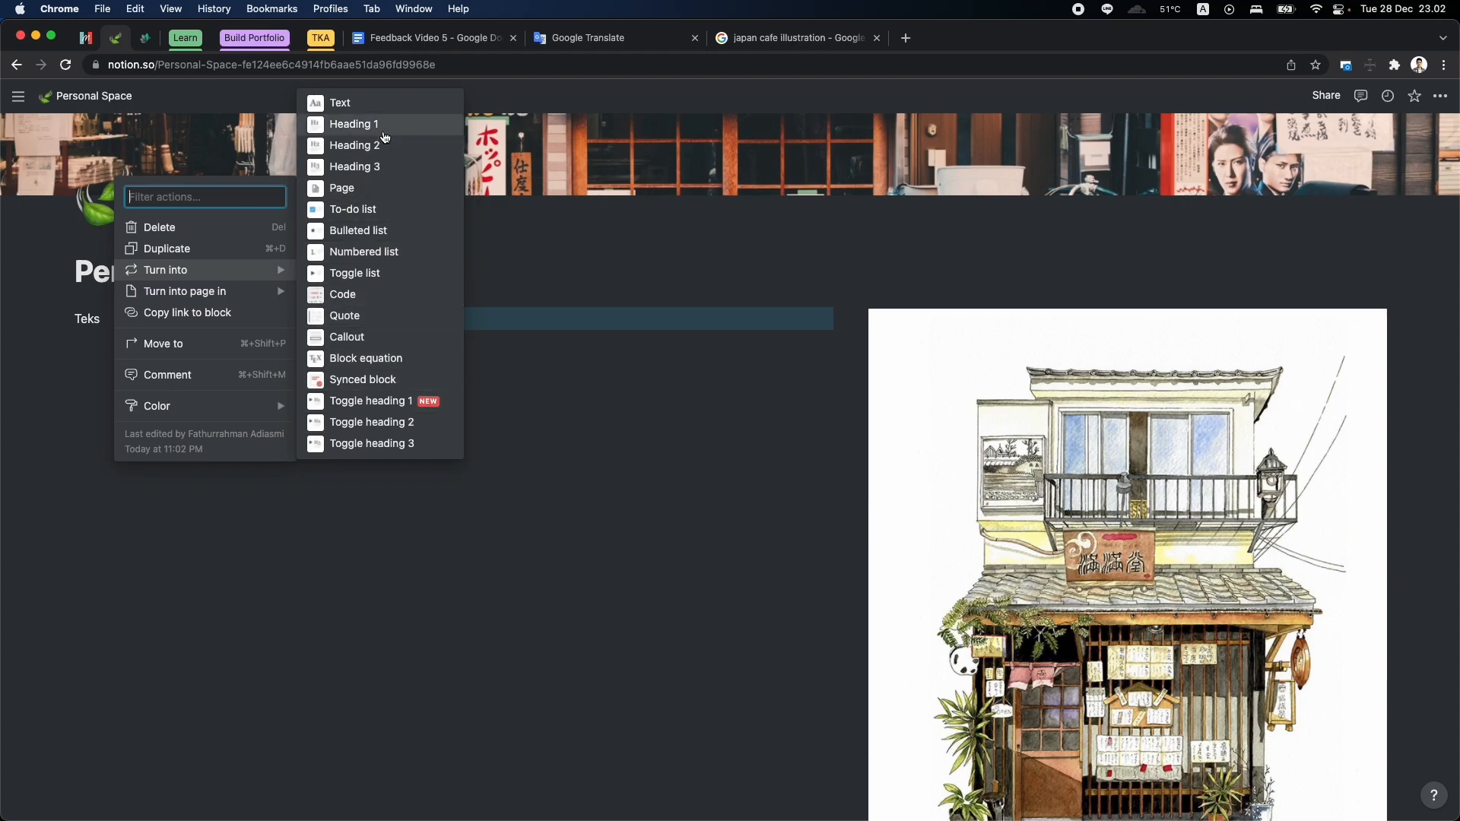
left_click(385, 337)
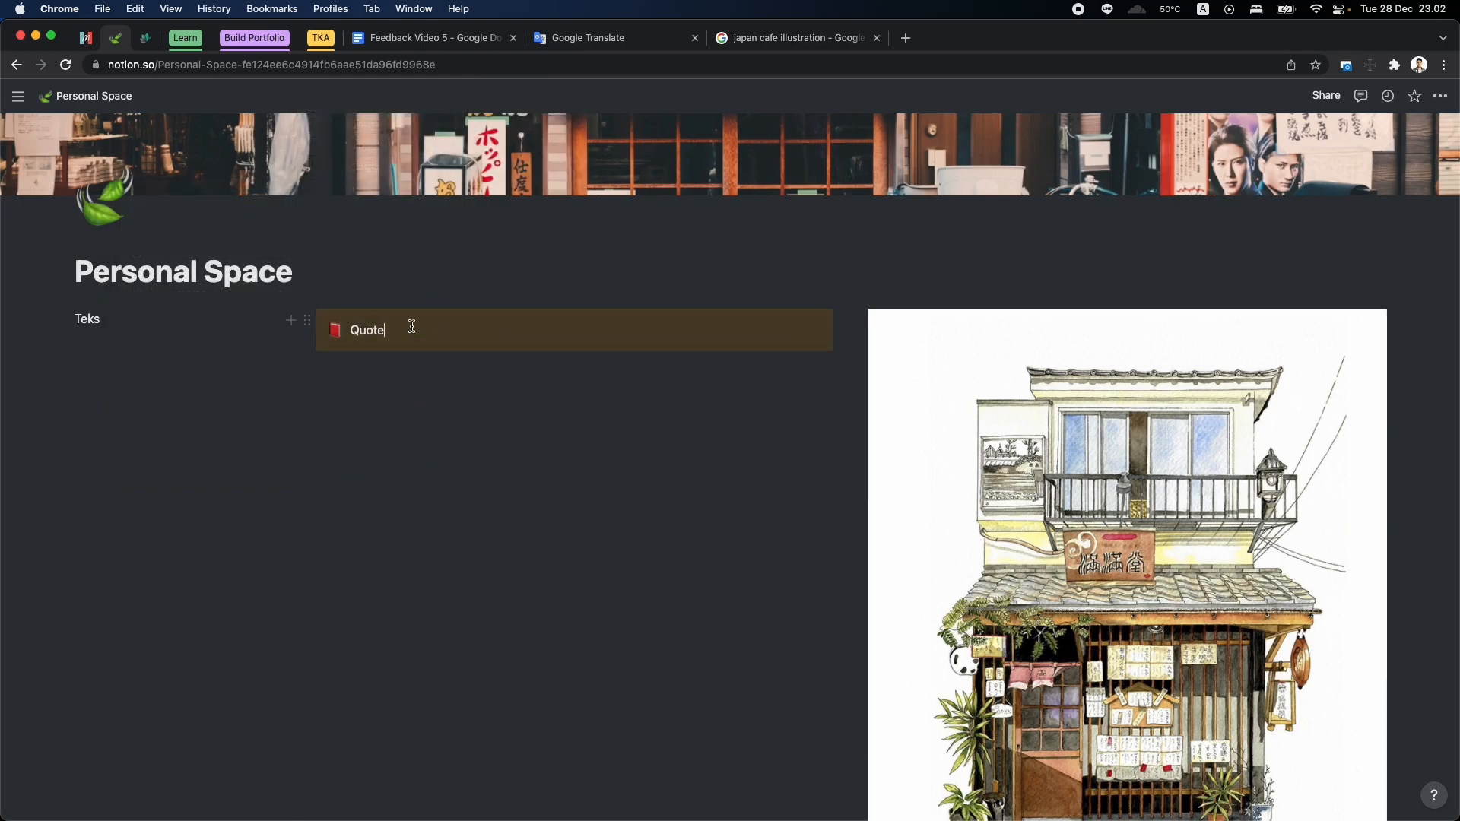
left_click(379, 335)
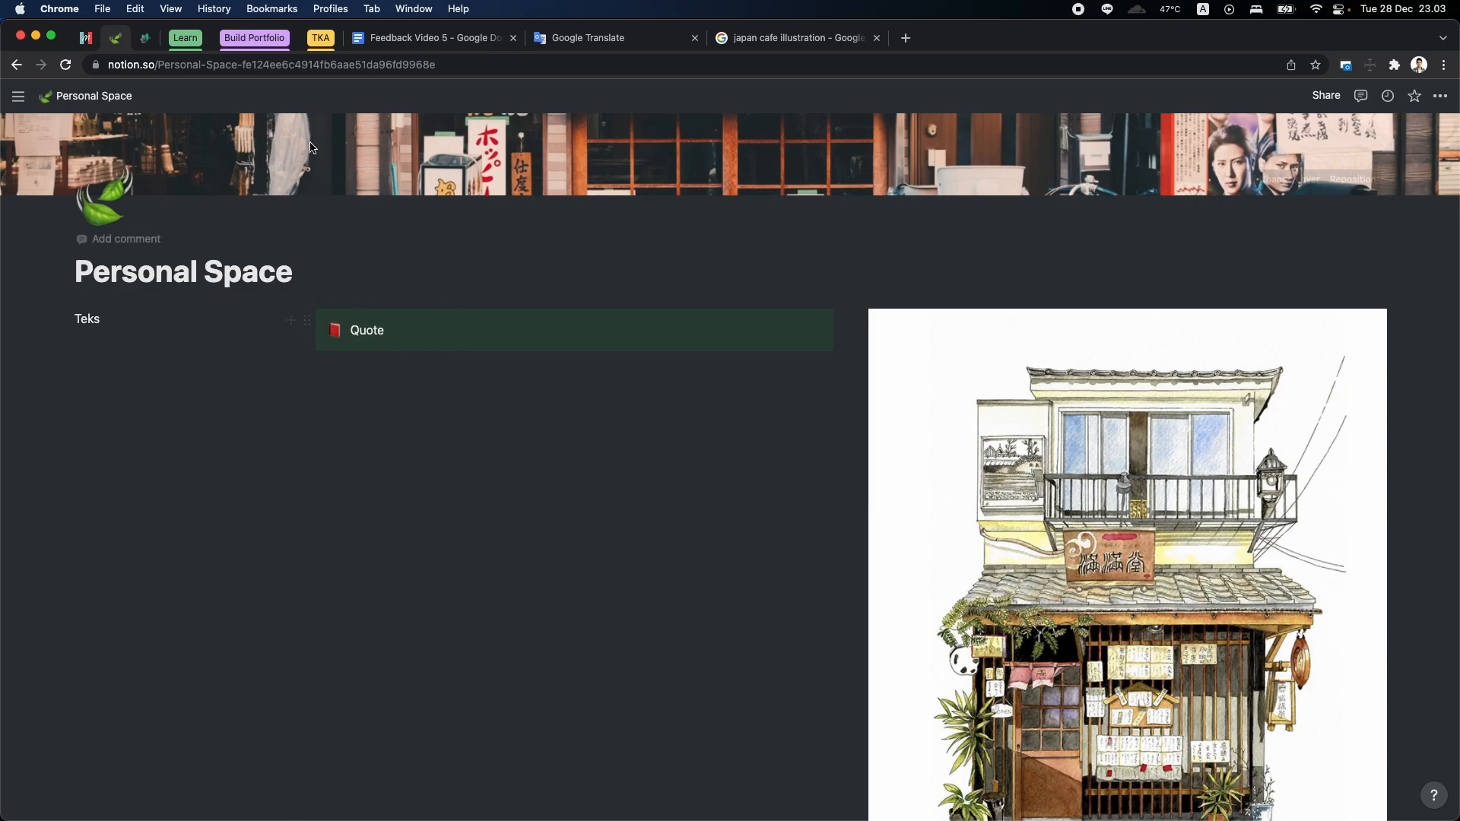
Examine how the Highlights heading is styled on the private Home page and return to Personal Space.
mouse_move(19, 152)
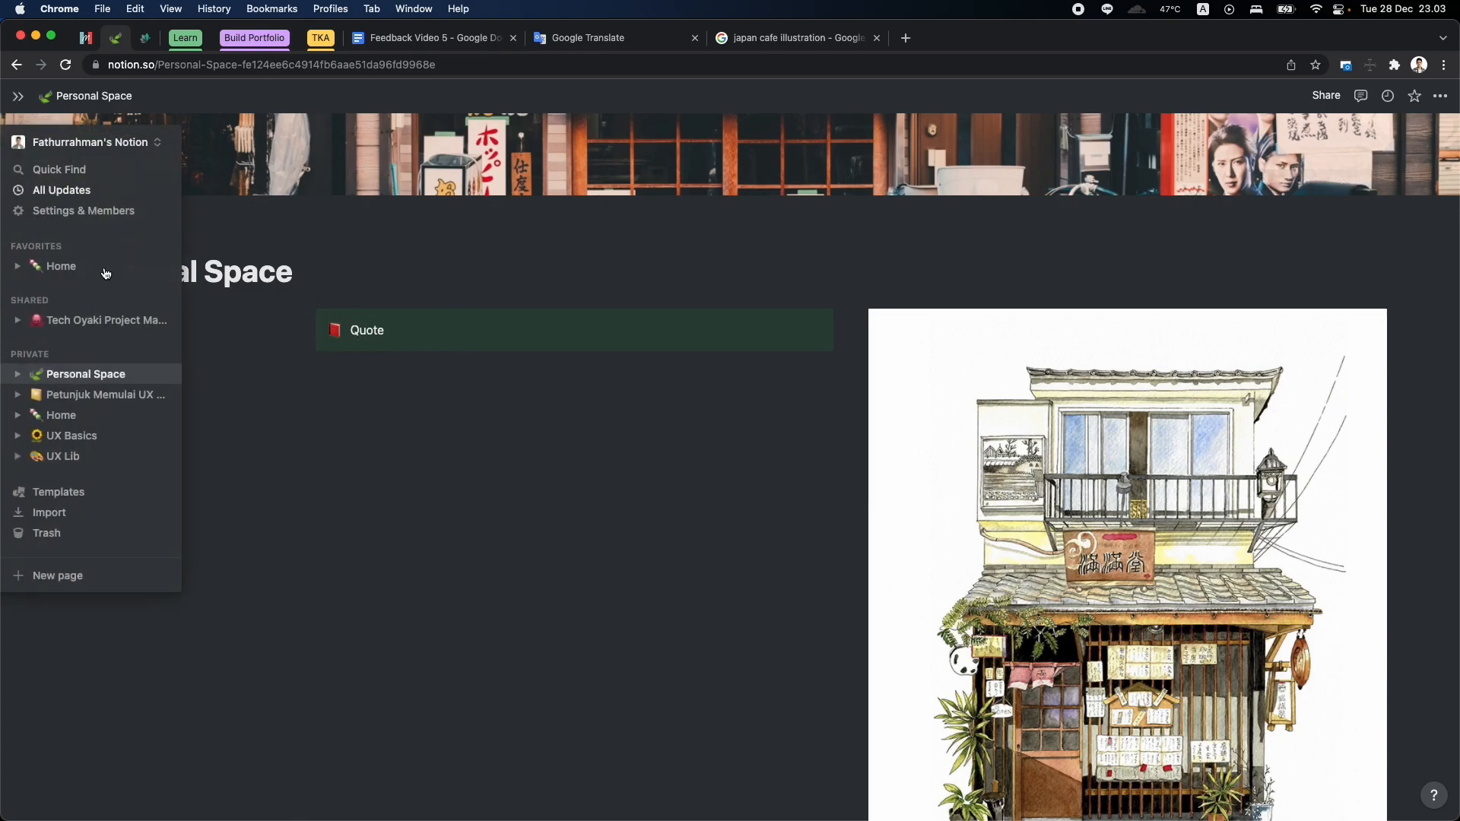
left_click(97, 419)
left_click_drag(319, 460, 418, 464)
left_click(396, 459)
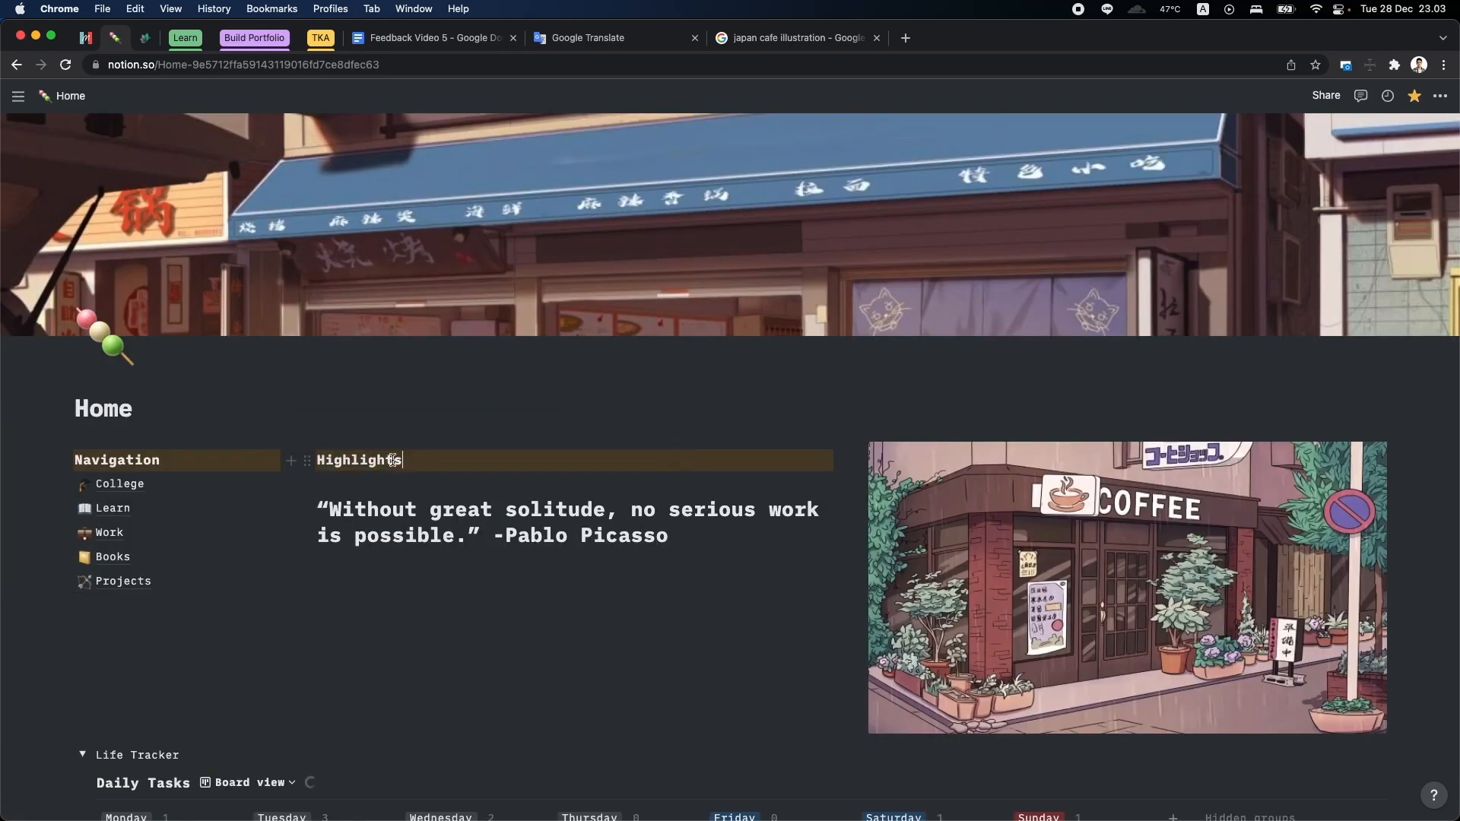
mouse_move(11, 365)
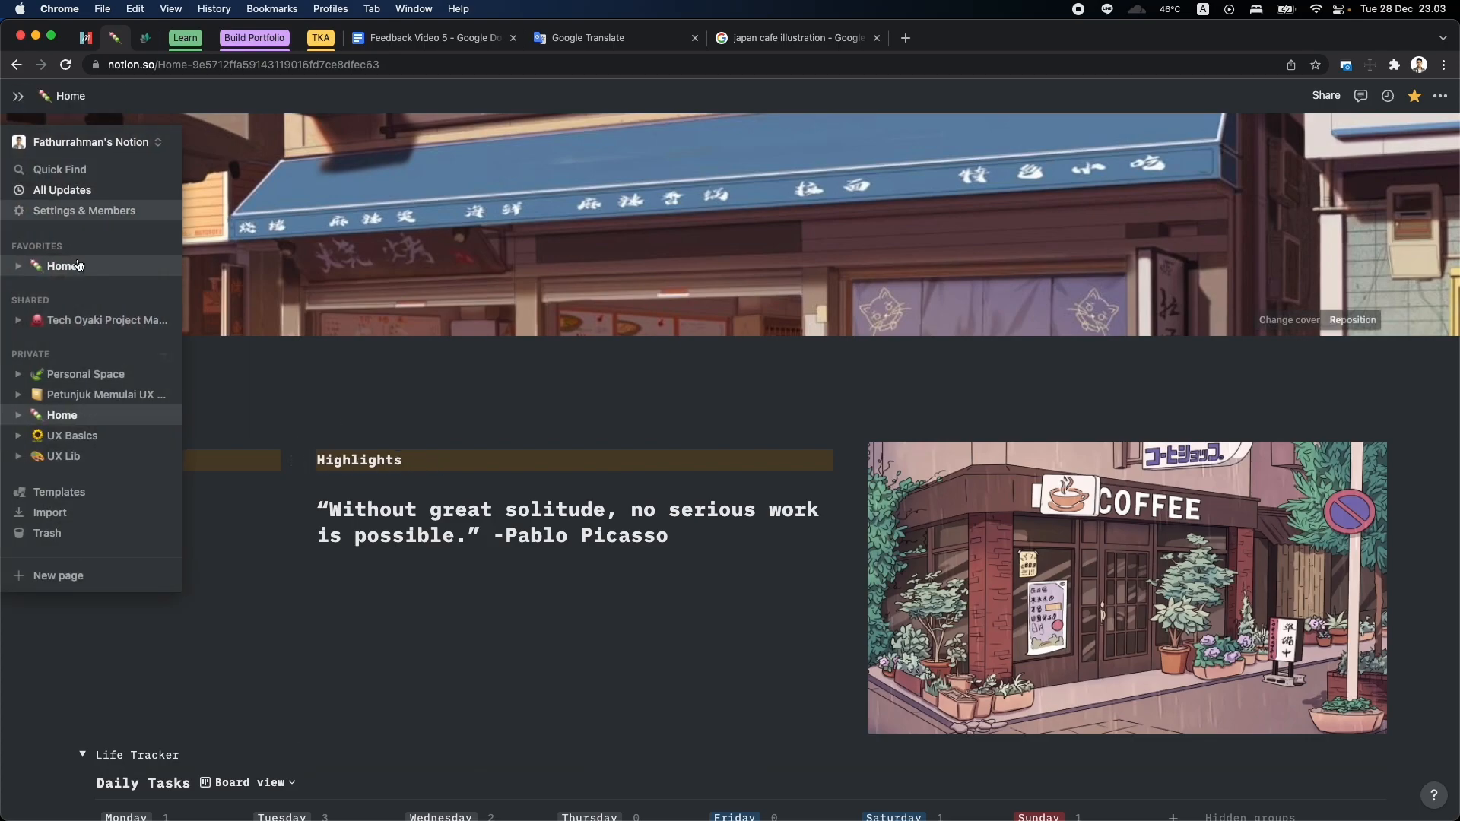
left_click(87, 374)
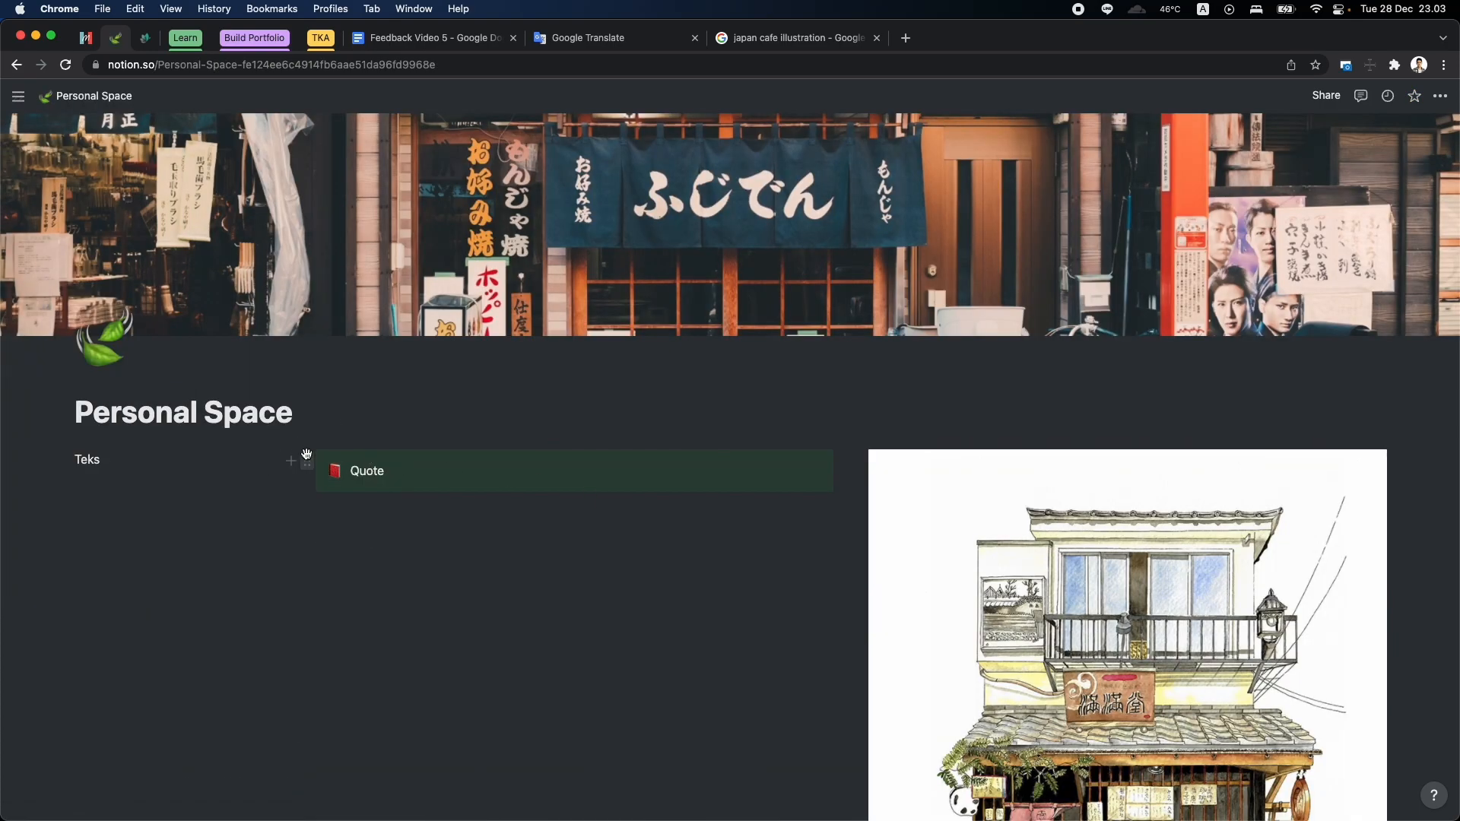
Turn the "Quote" callout in the middle column into plain text.
left_click(307, 457)
mouse_move(228, 412)
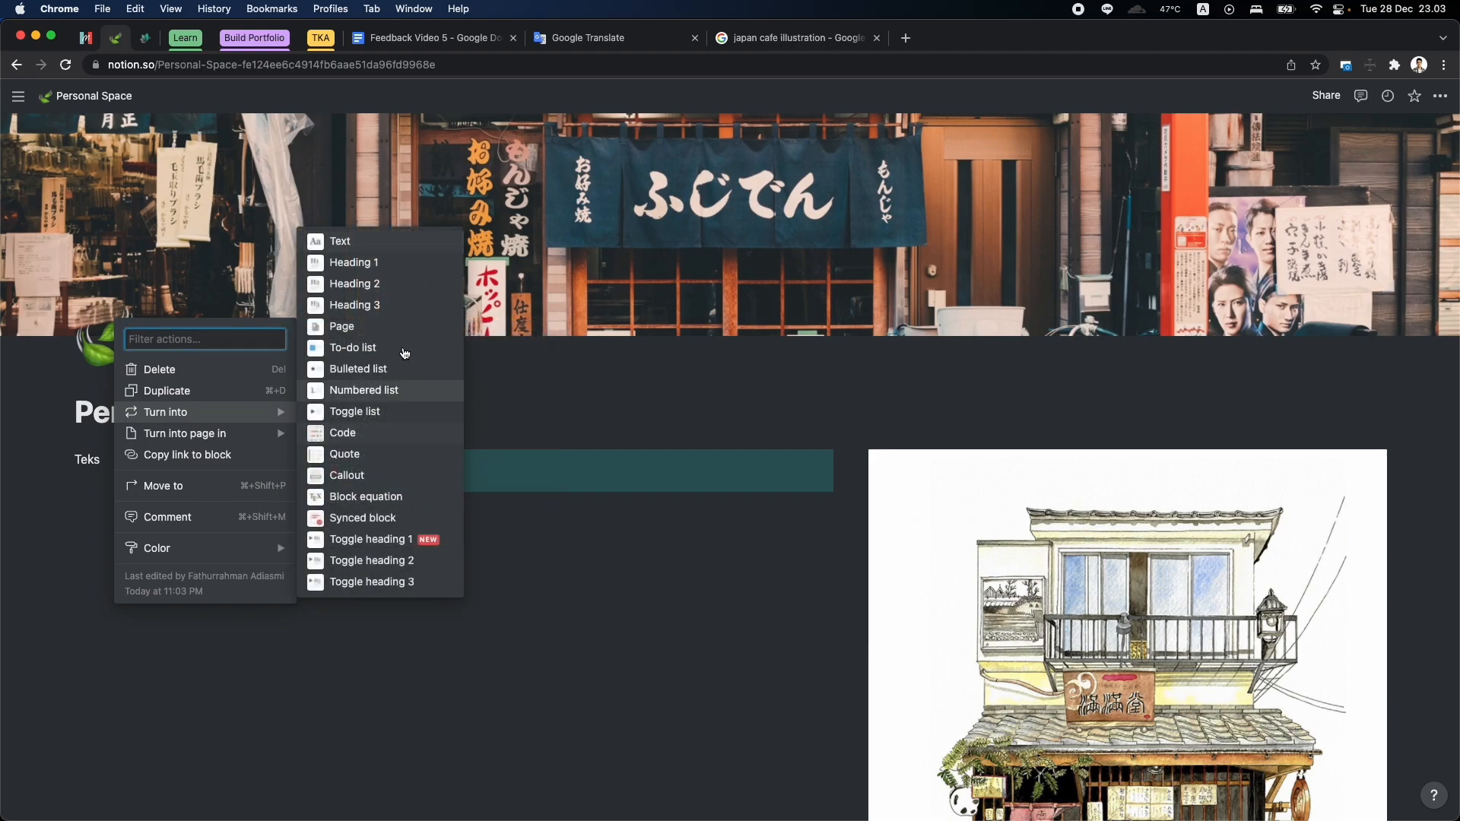
left_click(586, 462)
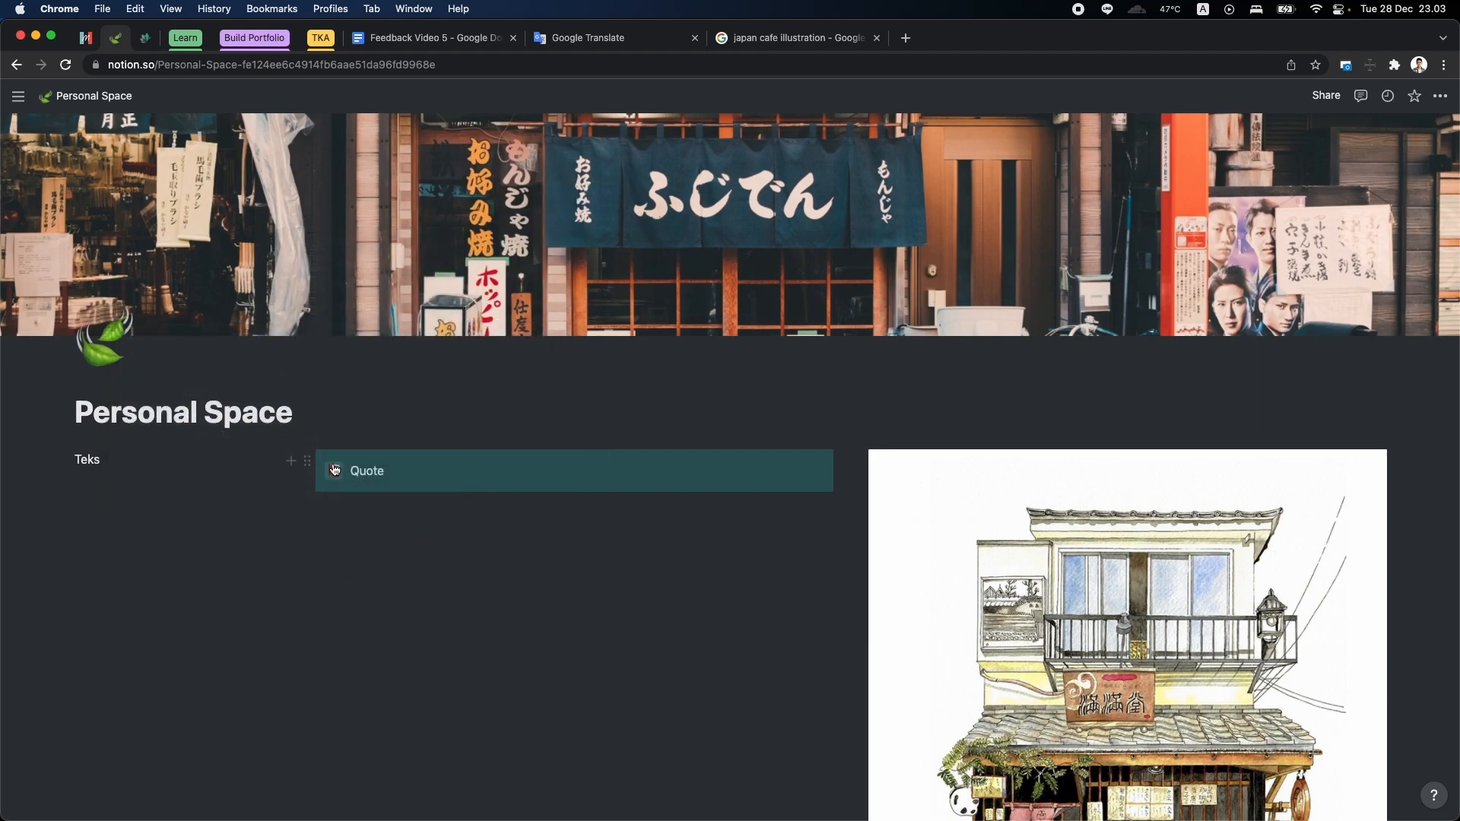
left_click(308, 457)
mouse_move(213, 412)
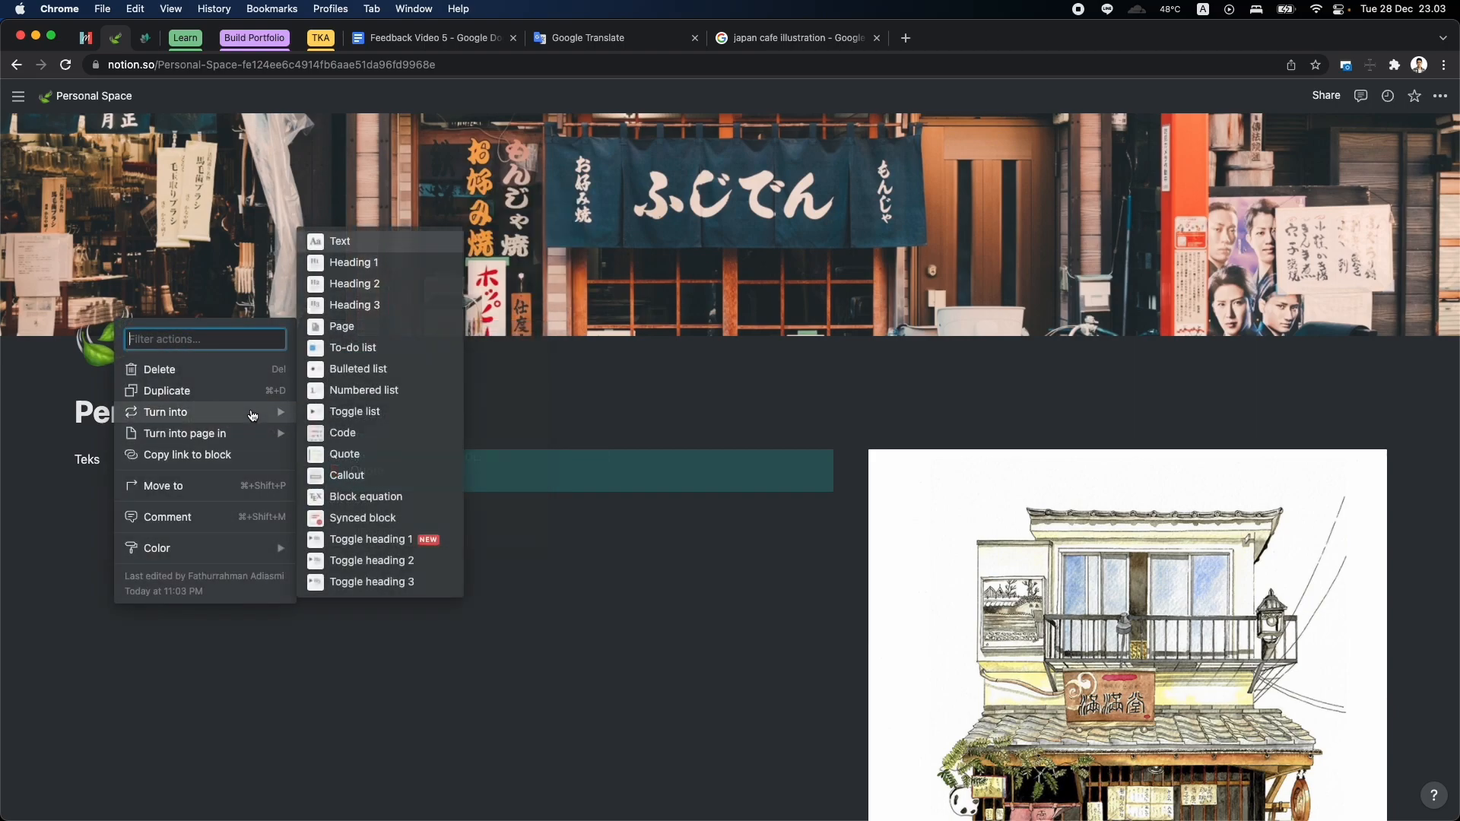
left_click(404, 463)
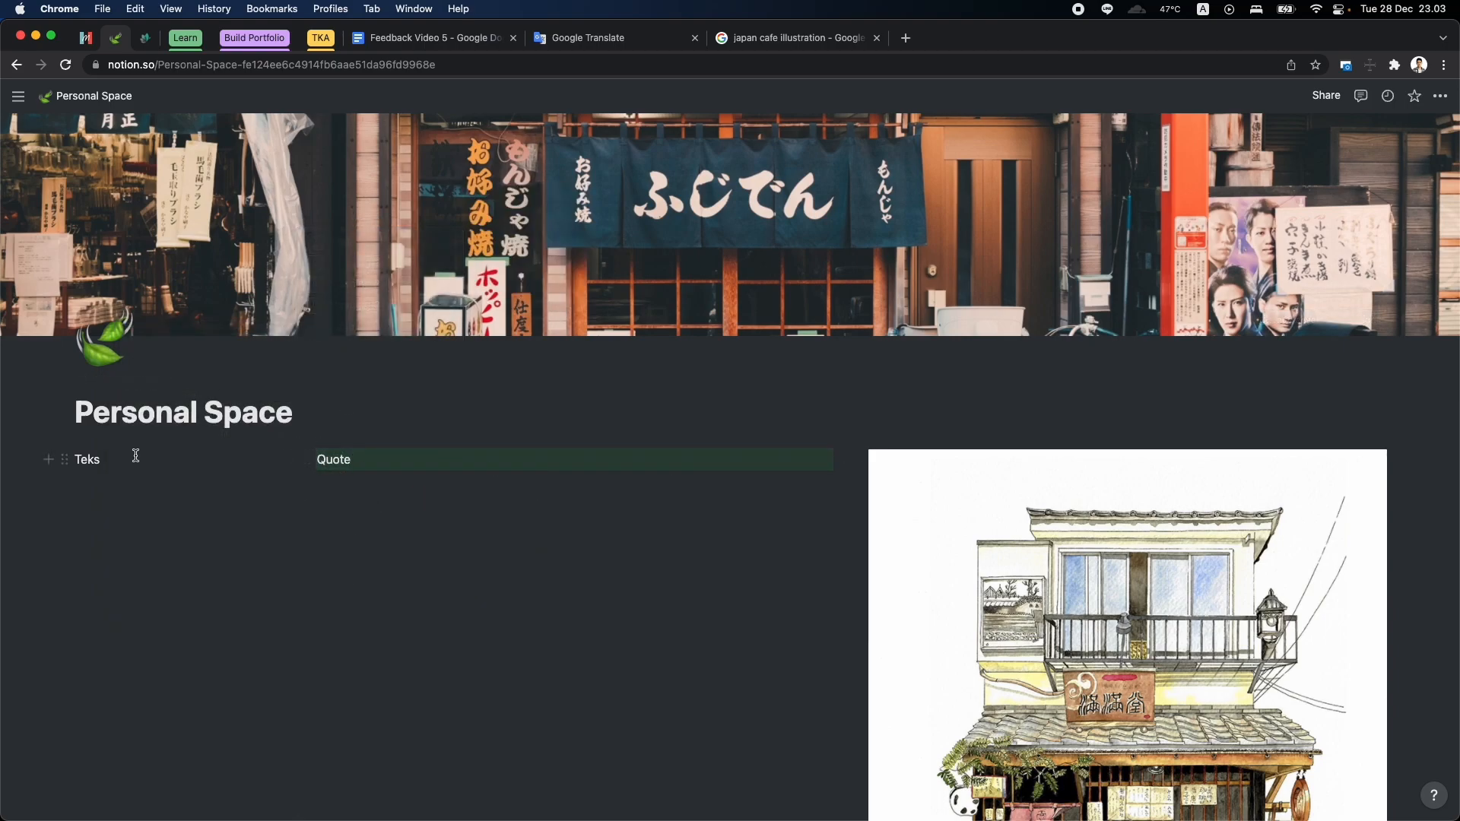
Replace the first column's "Teks" line with an embedded sub-page and go back to Personal Space.
key("BackSpace")
type("/")
key("BackSpace")
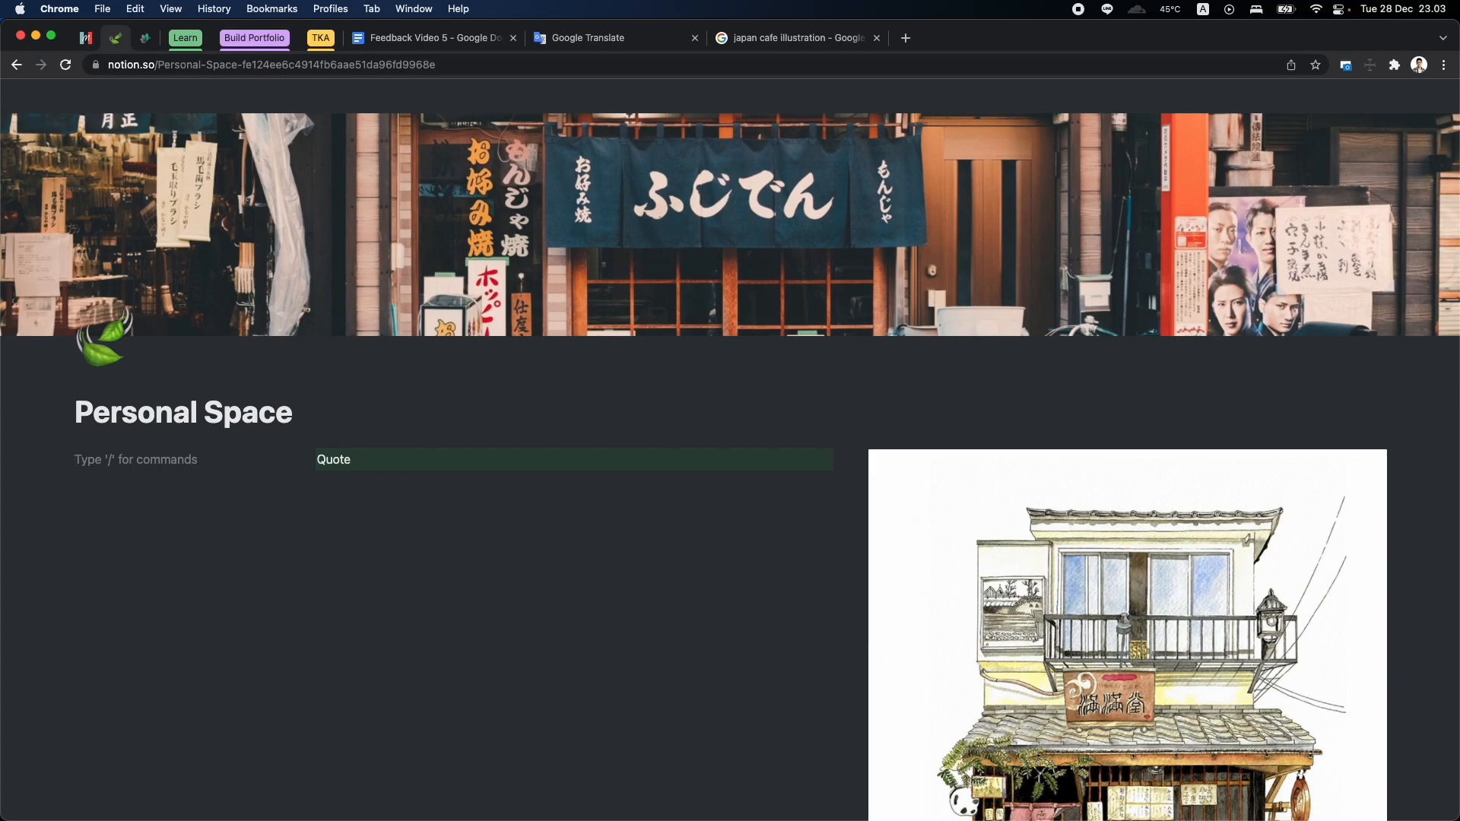
type("/page")
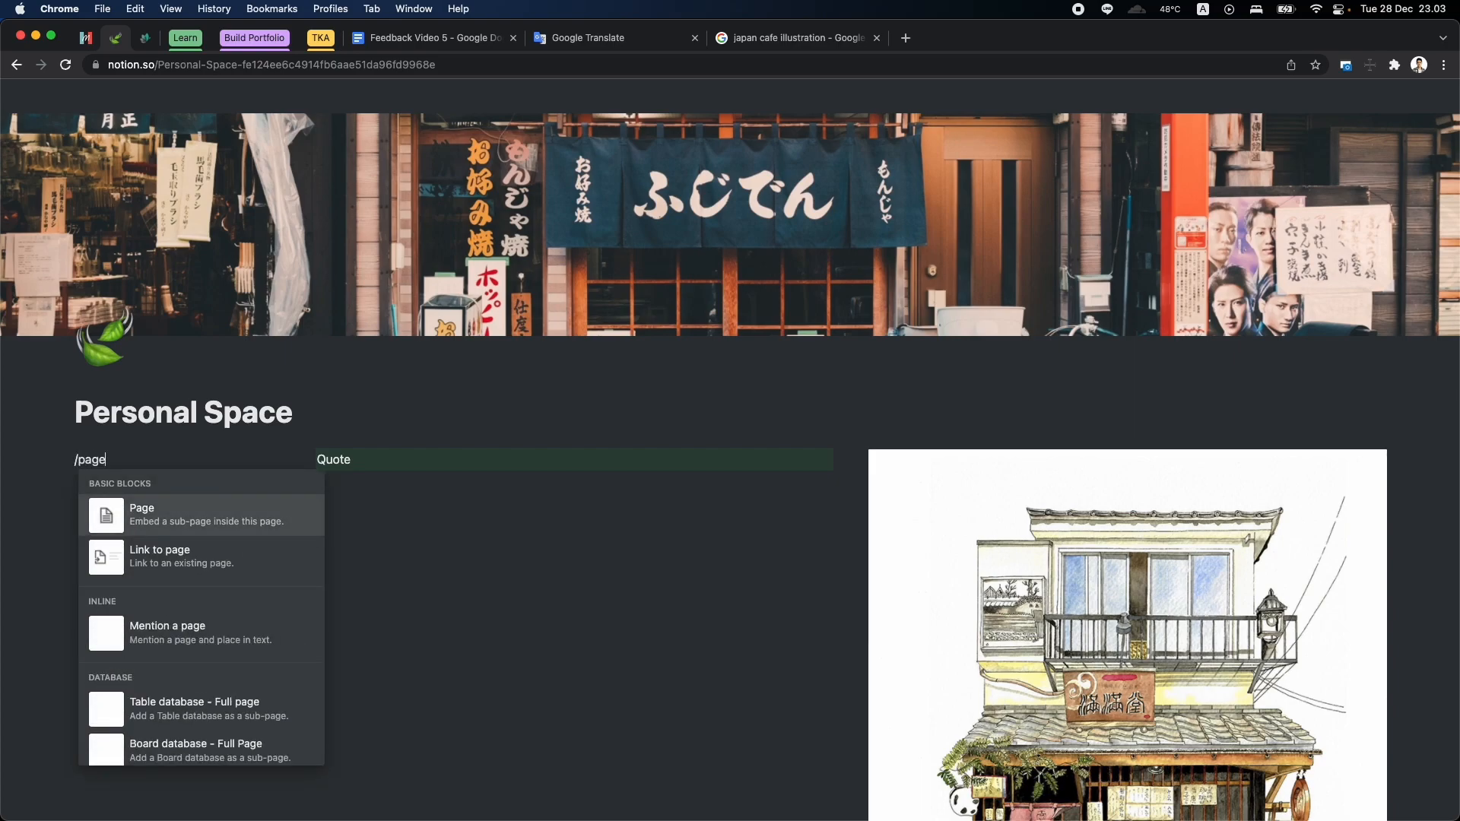
key("Return")
left_click(96, 97)
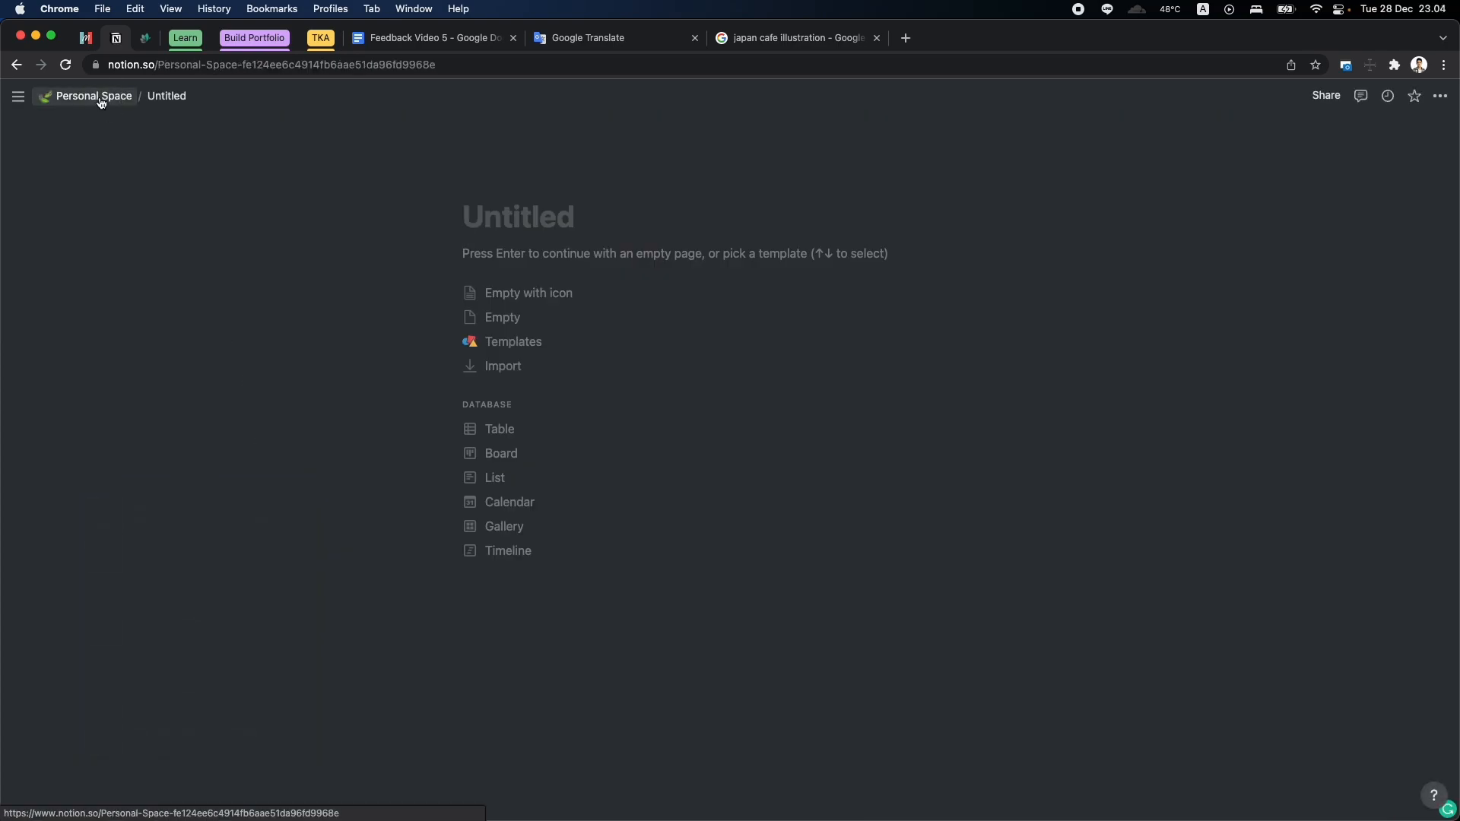
Open the untitled sub-page, give it an emoji icon and title it "Travel 1".
left_click(85, 465)
left_click(125, 461)
left_click(124, 461)
left_click(504, 228)
left_click(586, 238)
left_click(517, 296)
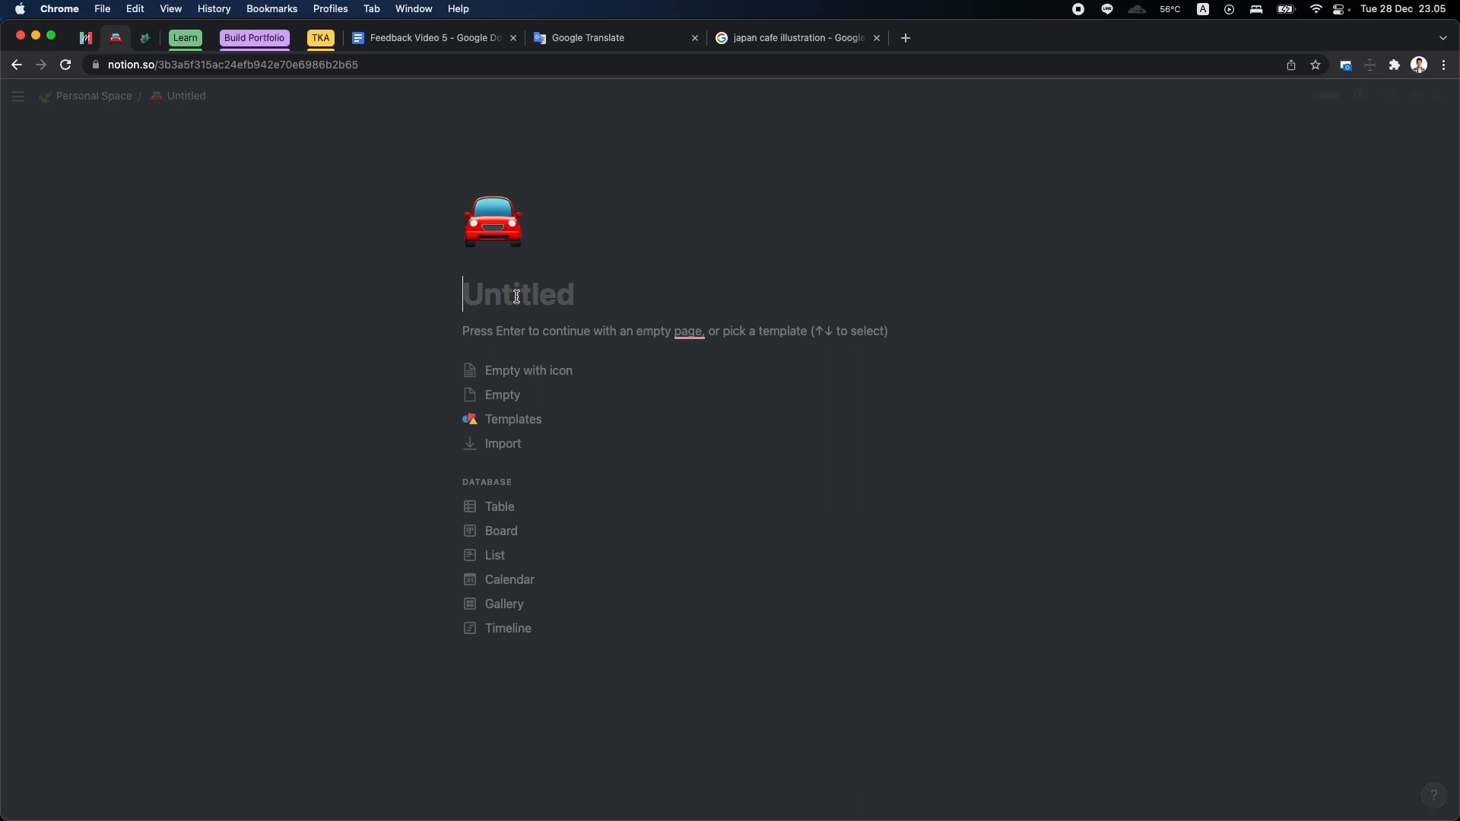
type("Travel 1")
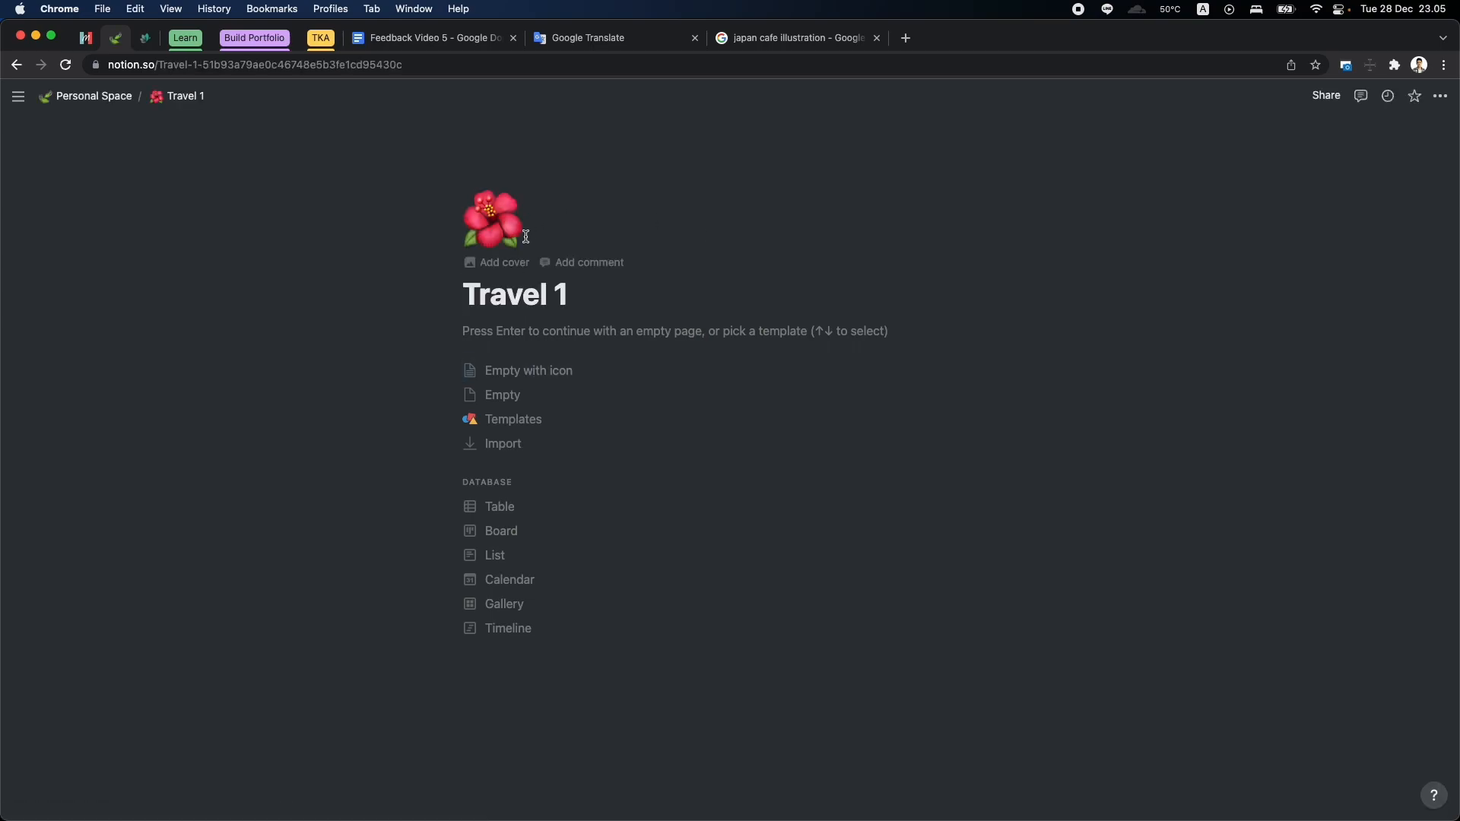
Change the title of the hibiscus sub-page to "Tanaman Hias".
left_click(513, 239)
left_click(616, 226)
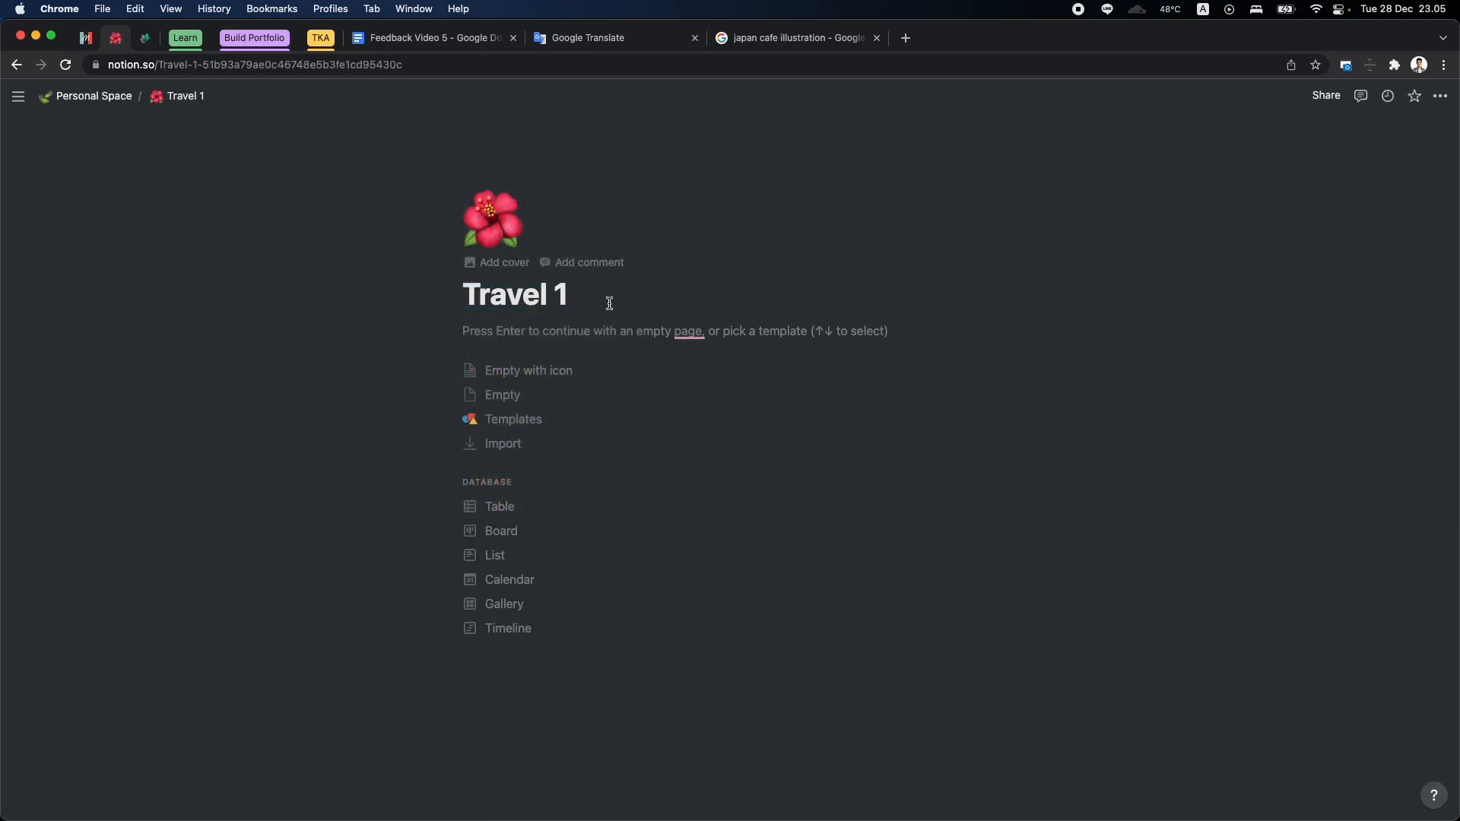
left_click_drag(609, 303, 466, 297)
type("Tanaman")
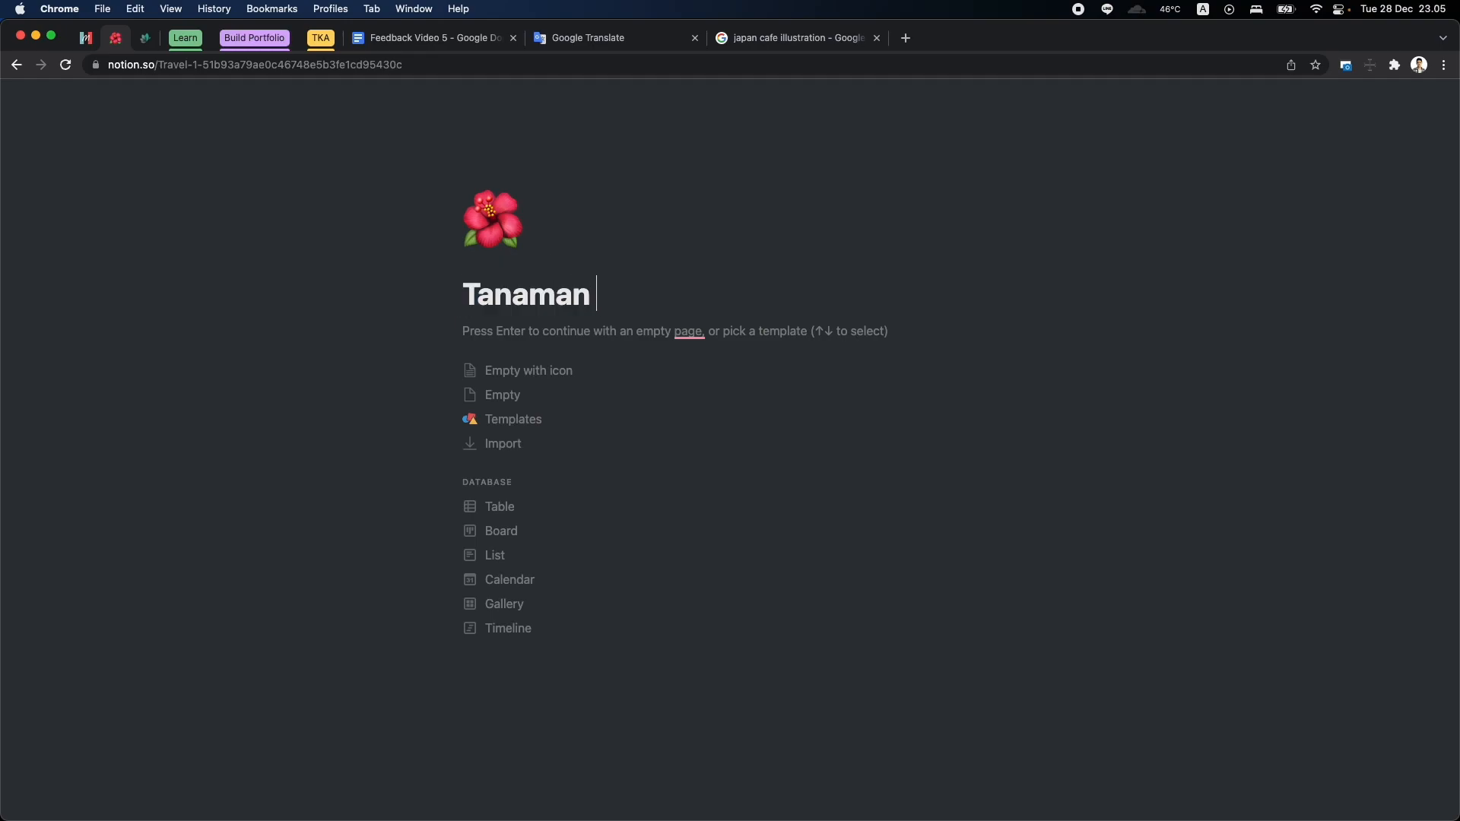
type(" Hias")
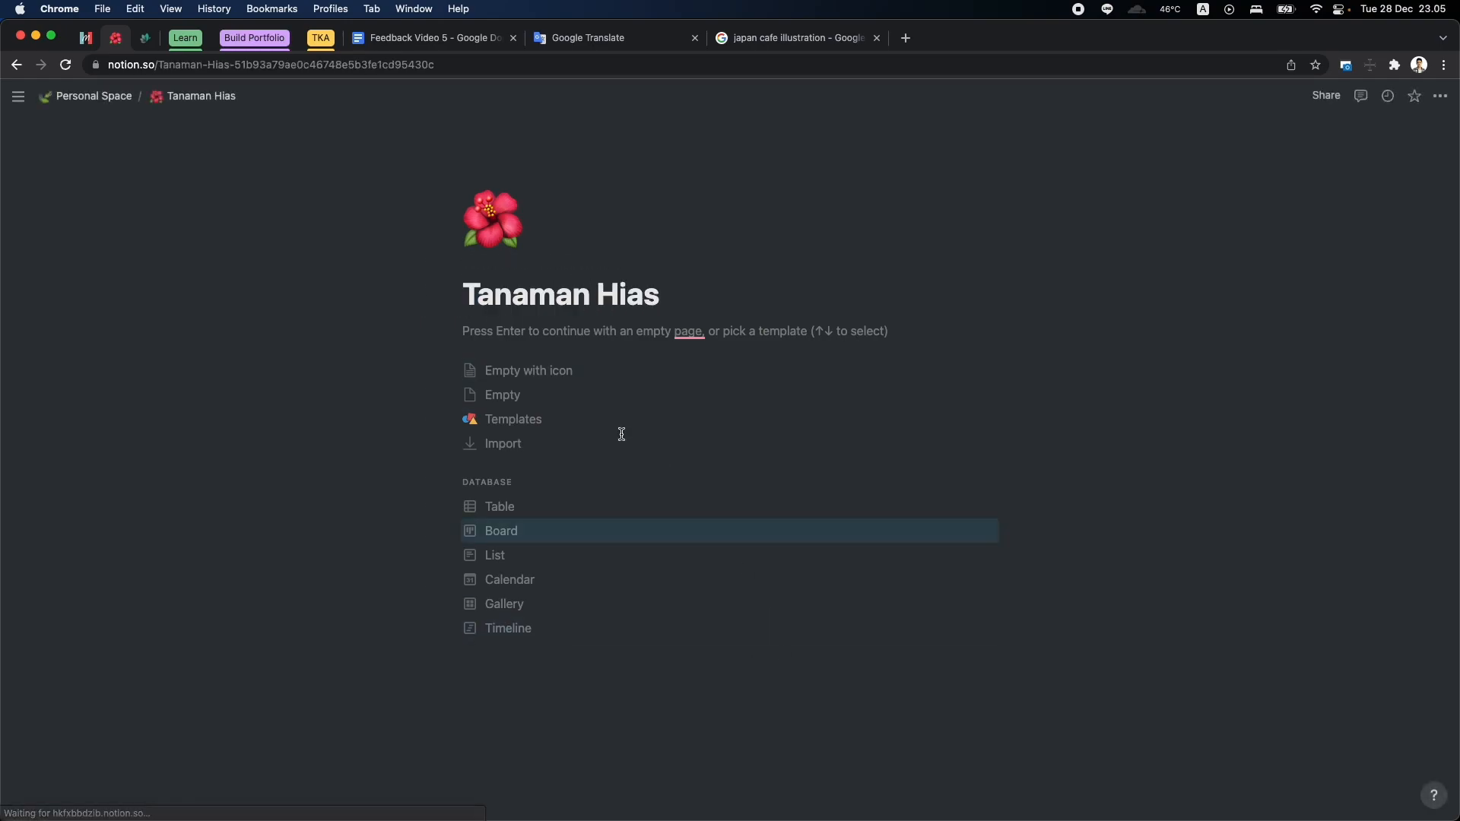
Insert an inline gallery database in the Tanaman Hias page.
left_click(525, 335)
type("/gal")
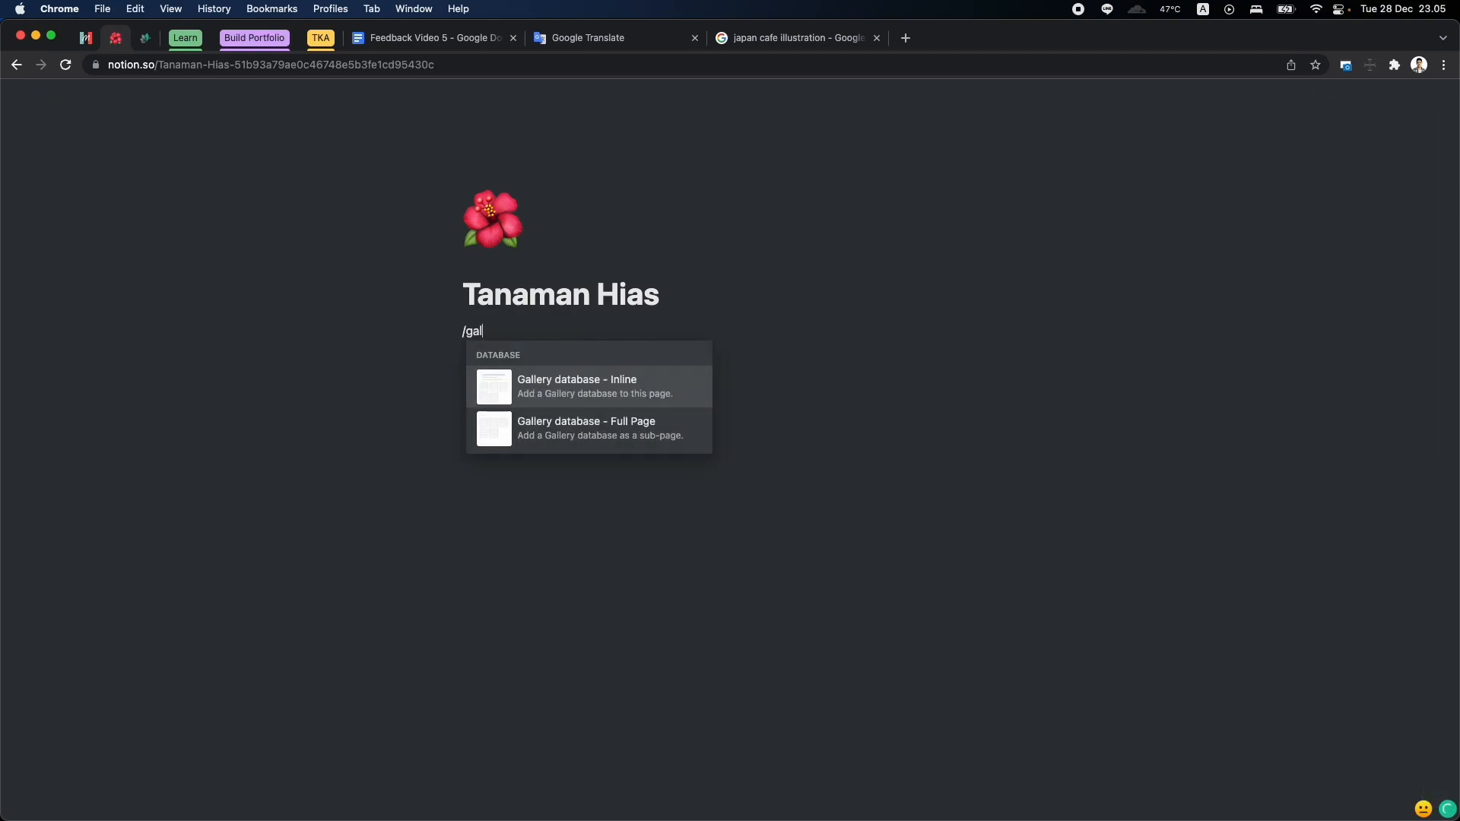
key("Return")
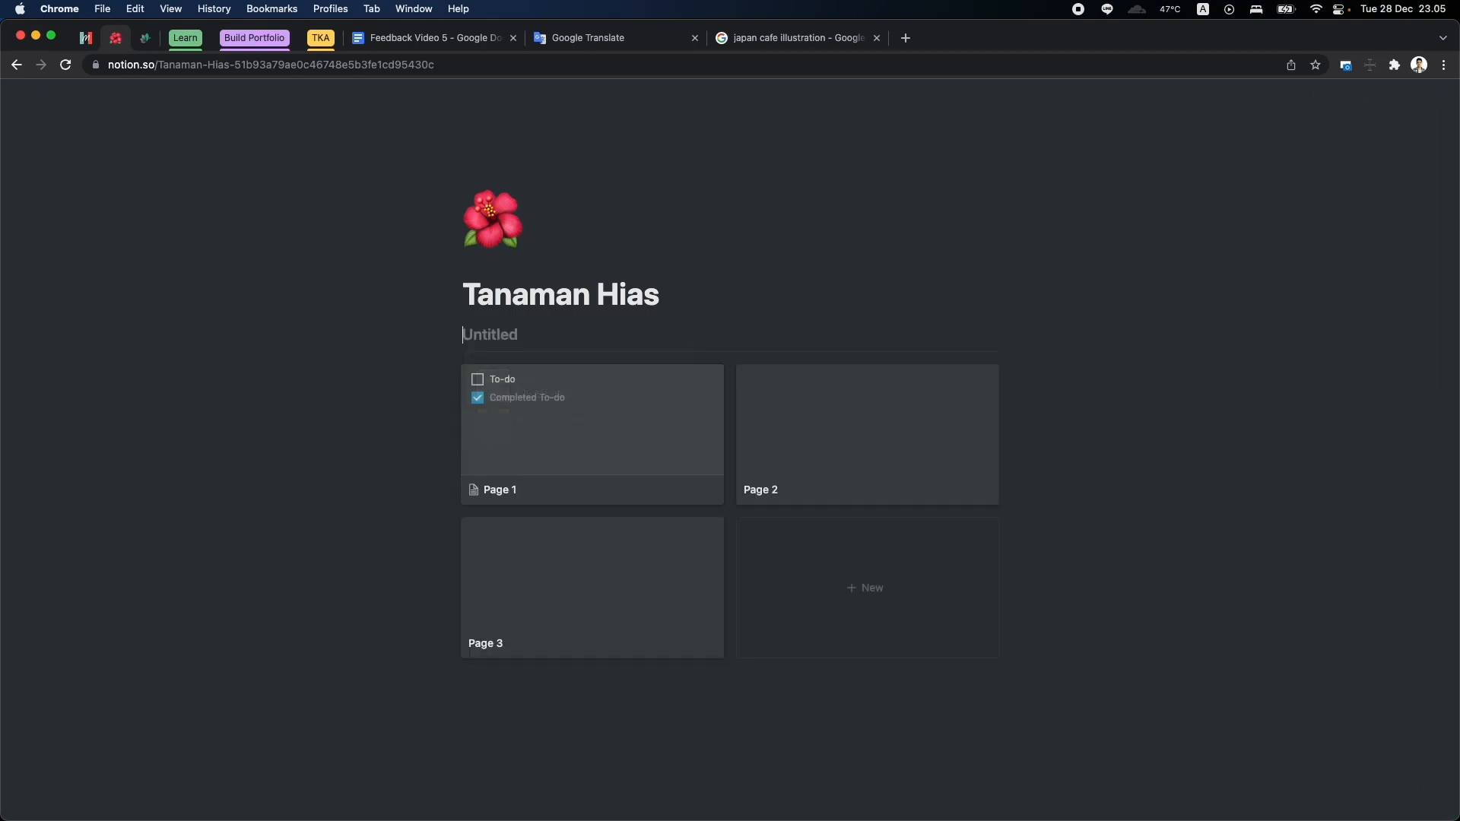
left_click(603, 410)
left_click(1251, 493)
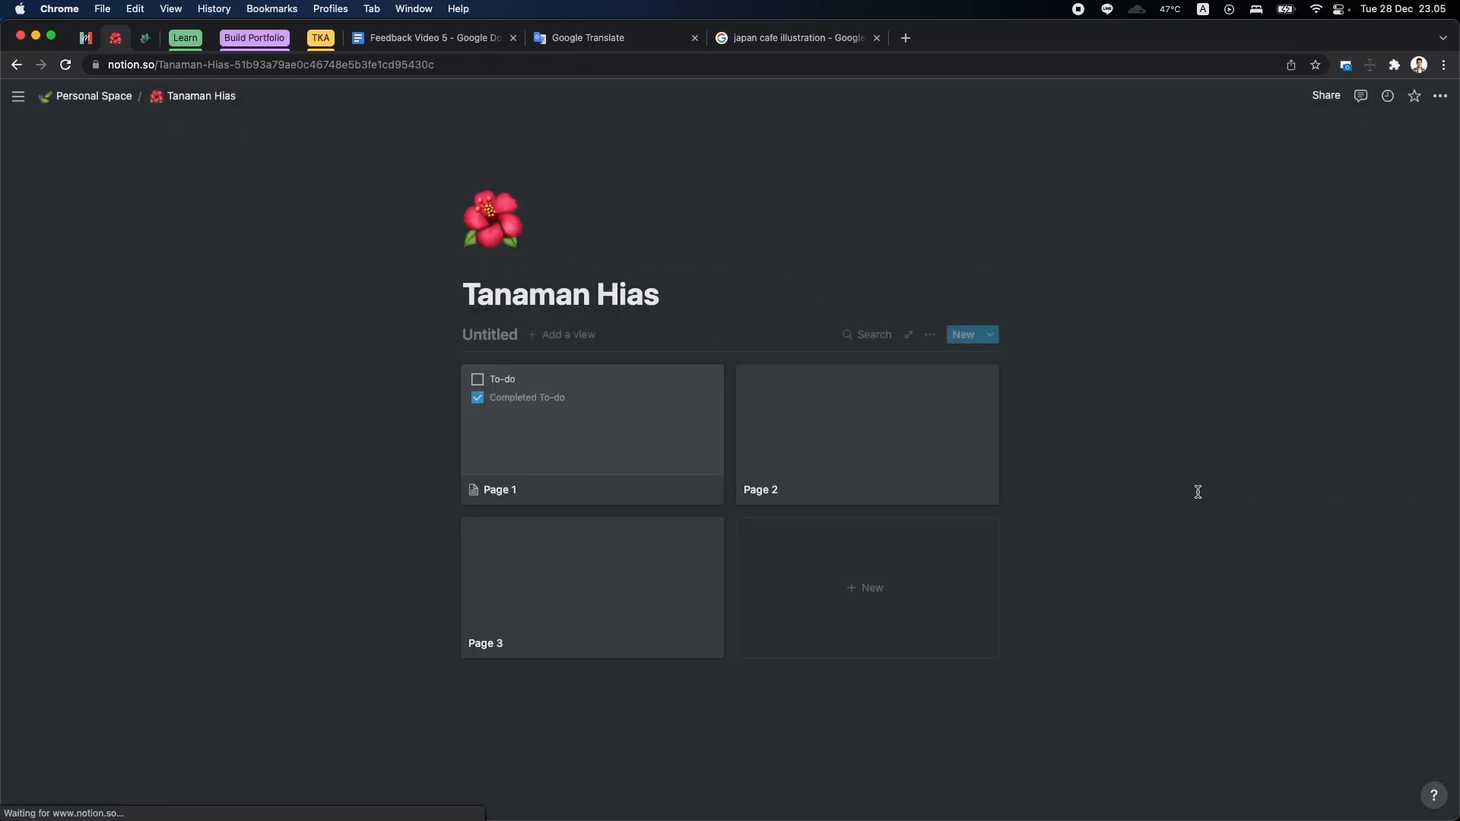
Duplicate the Tanaman Hias sub-page in the Database column and give the copy a red book icon and the title "Catetan Sekolah".
left_click(65, 508)
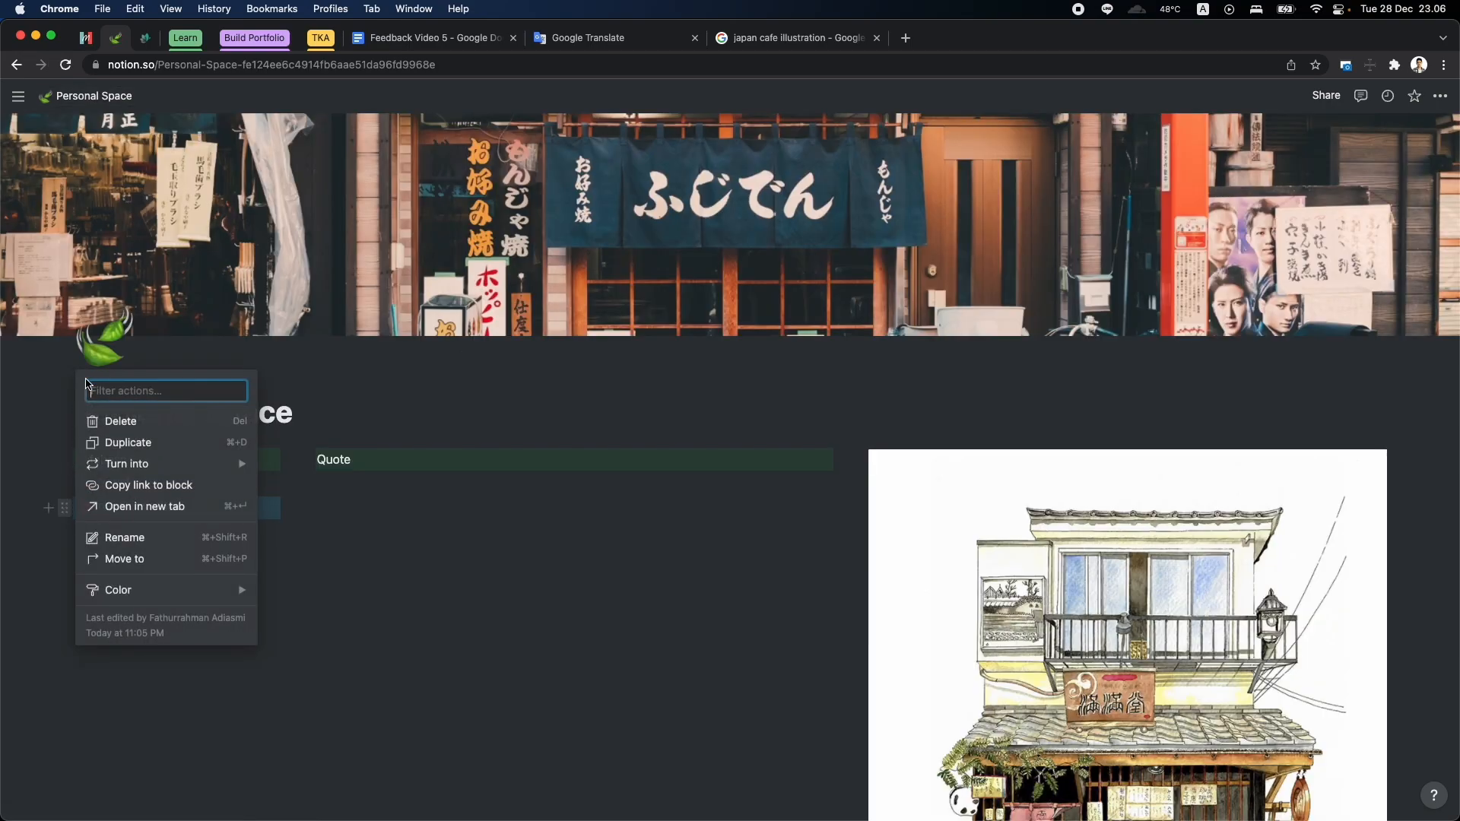
left_click(118, 442)
left_click(65, 534)
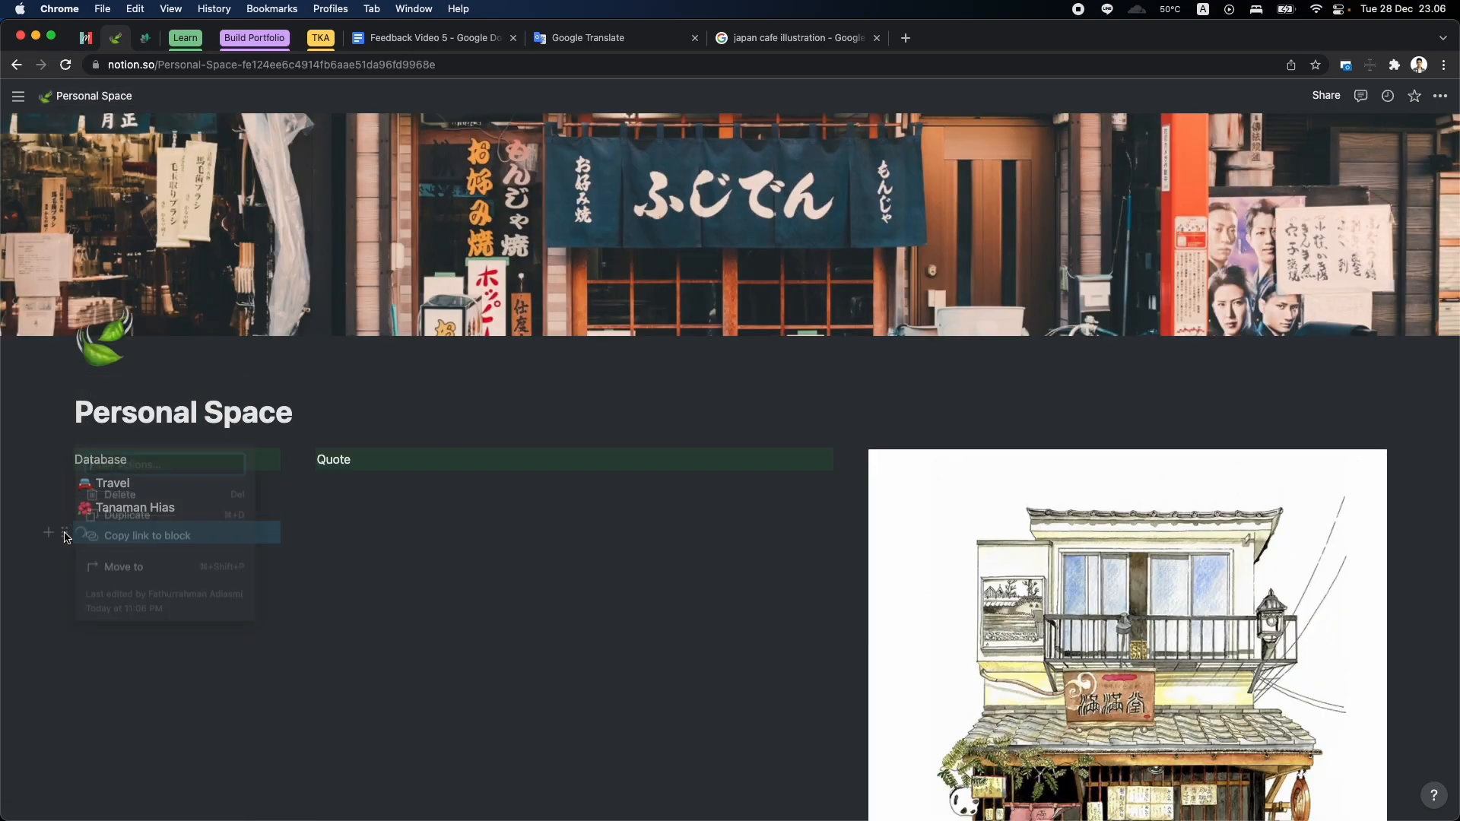
left_click(106, 515)
left_click(64, 534)
left_click(104, 517)
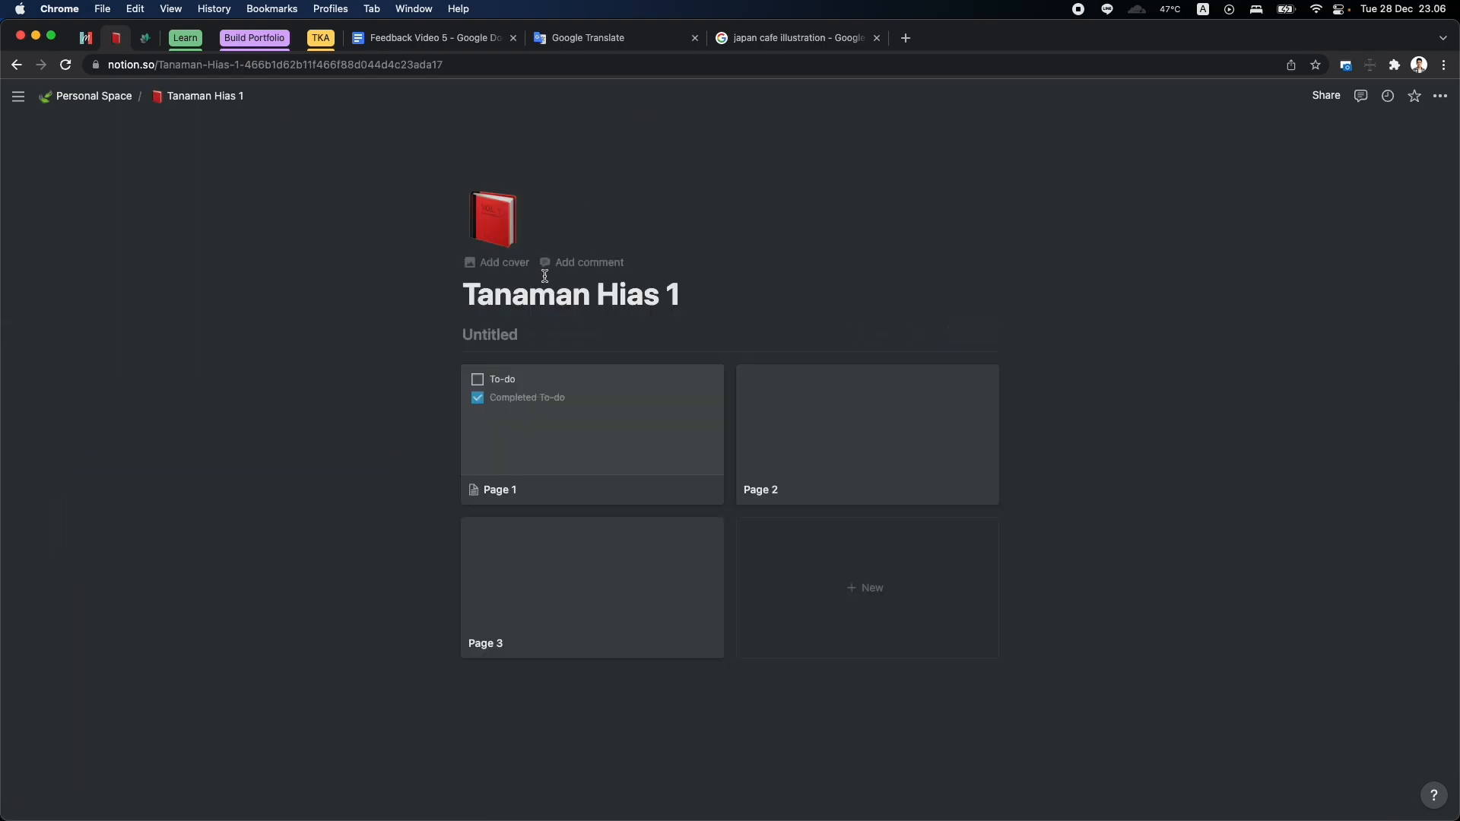
type("Catea")
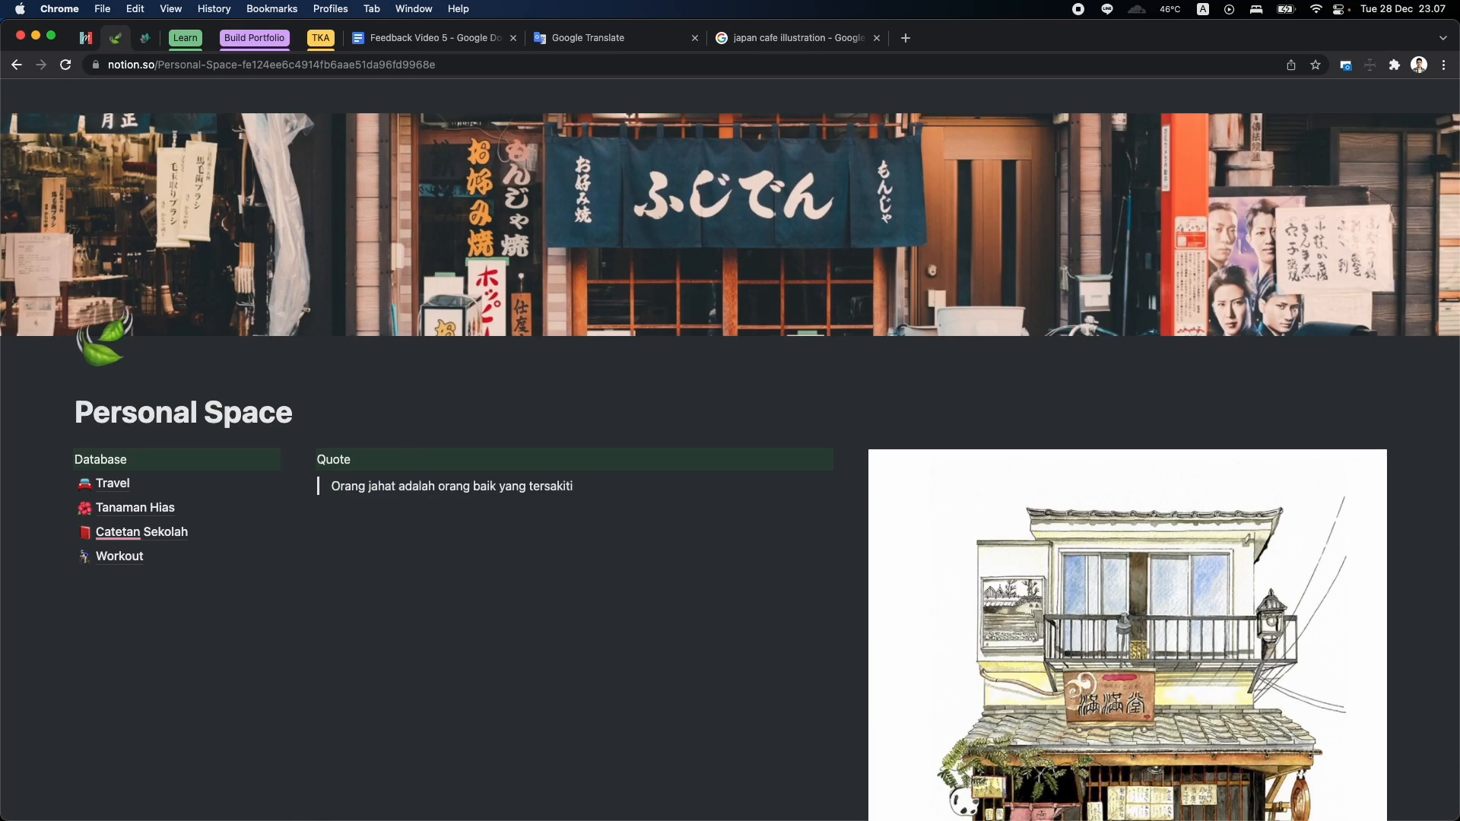
Turn the Joker quote block in the middle column of Personal Space into a Heading 1.
left_click(307, 486)
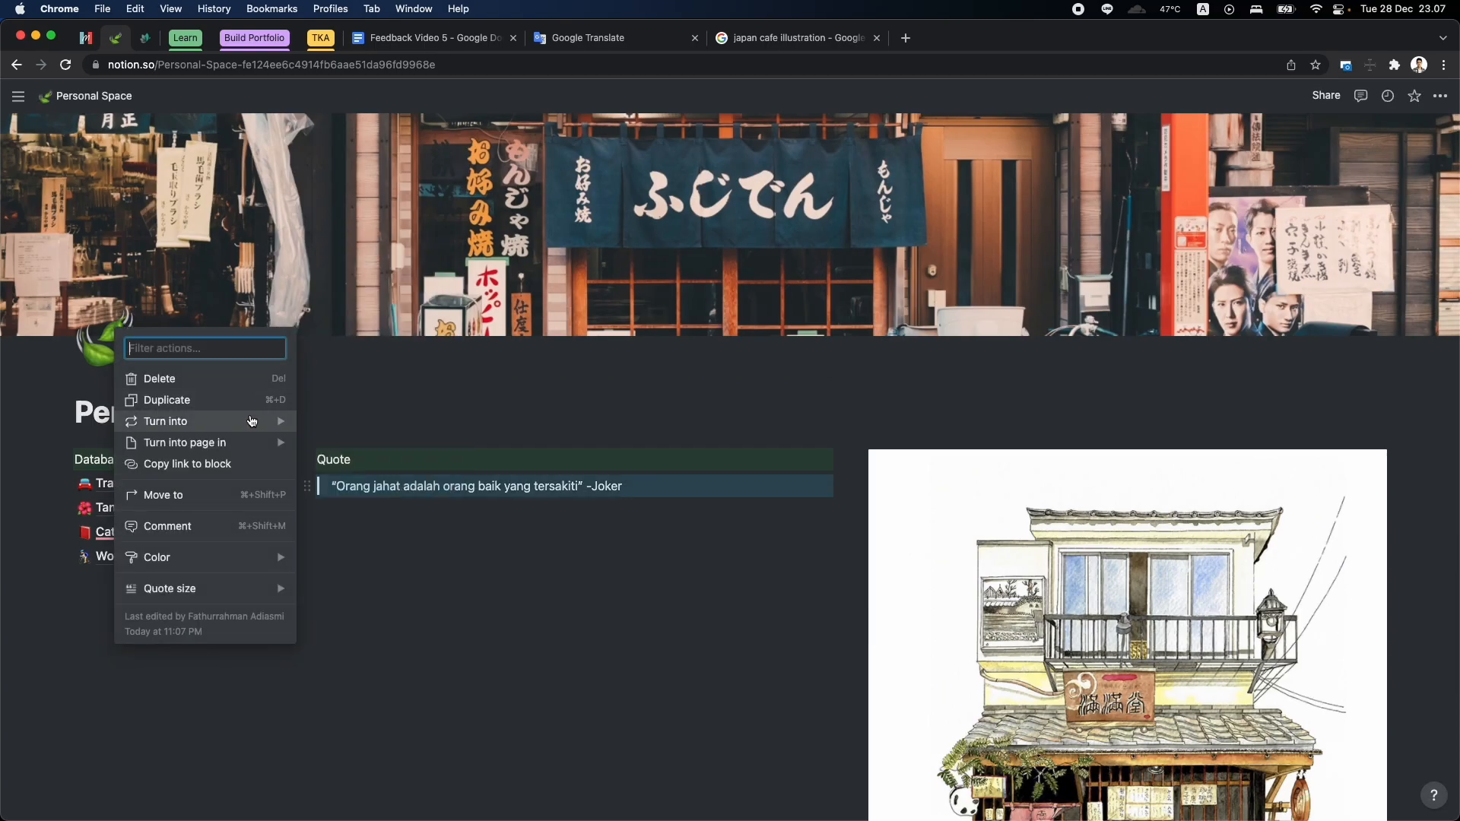
mouse_move(266, 420)
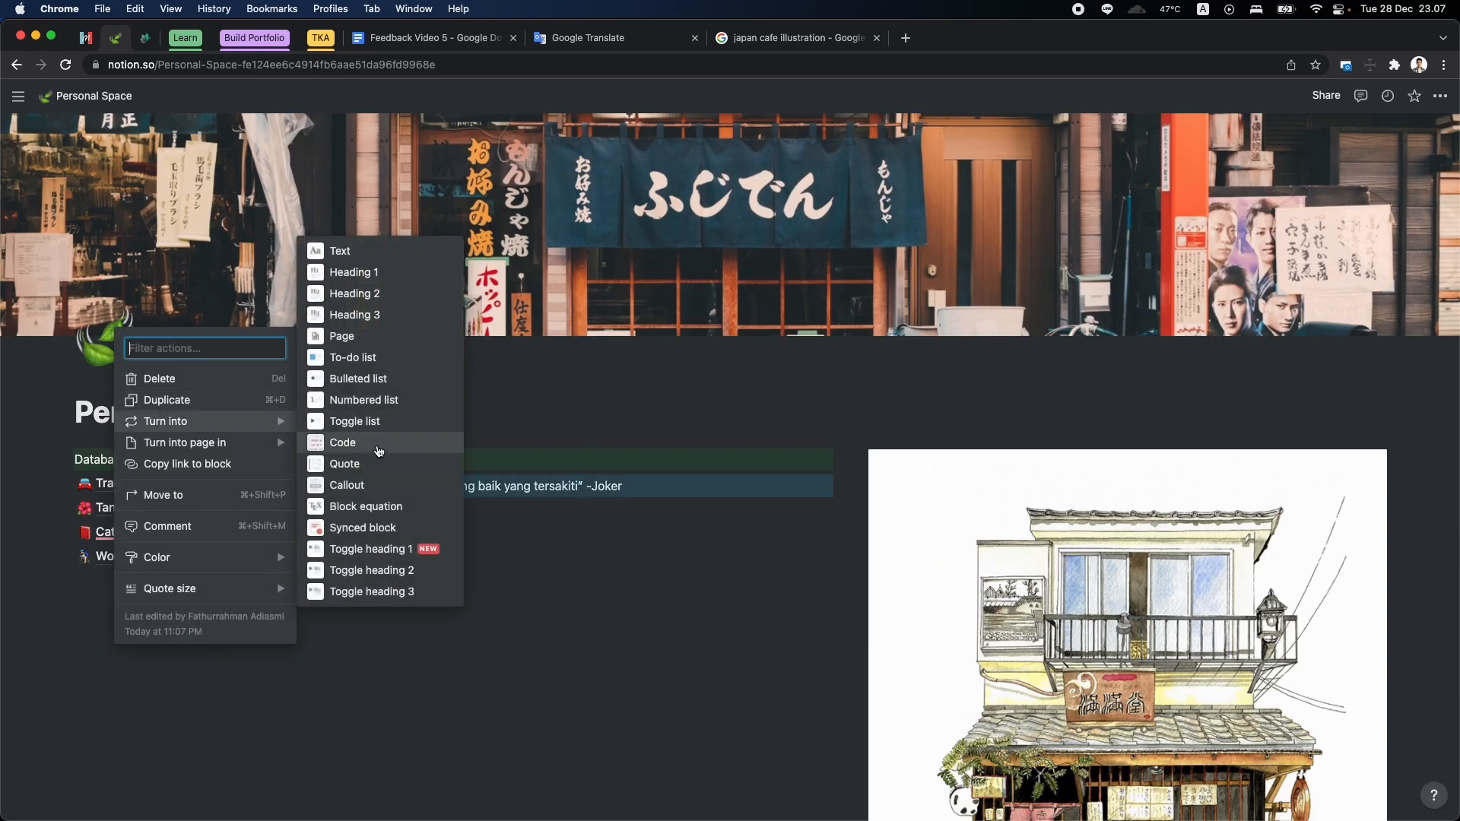
left_click(375, 275)
left_click(389, 545)
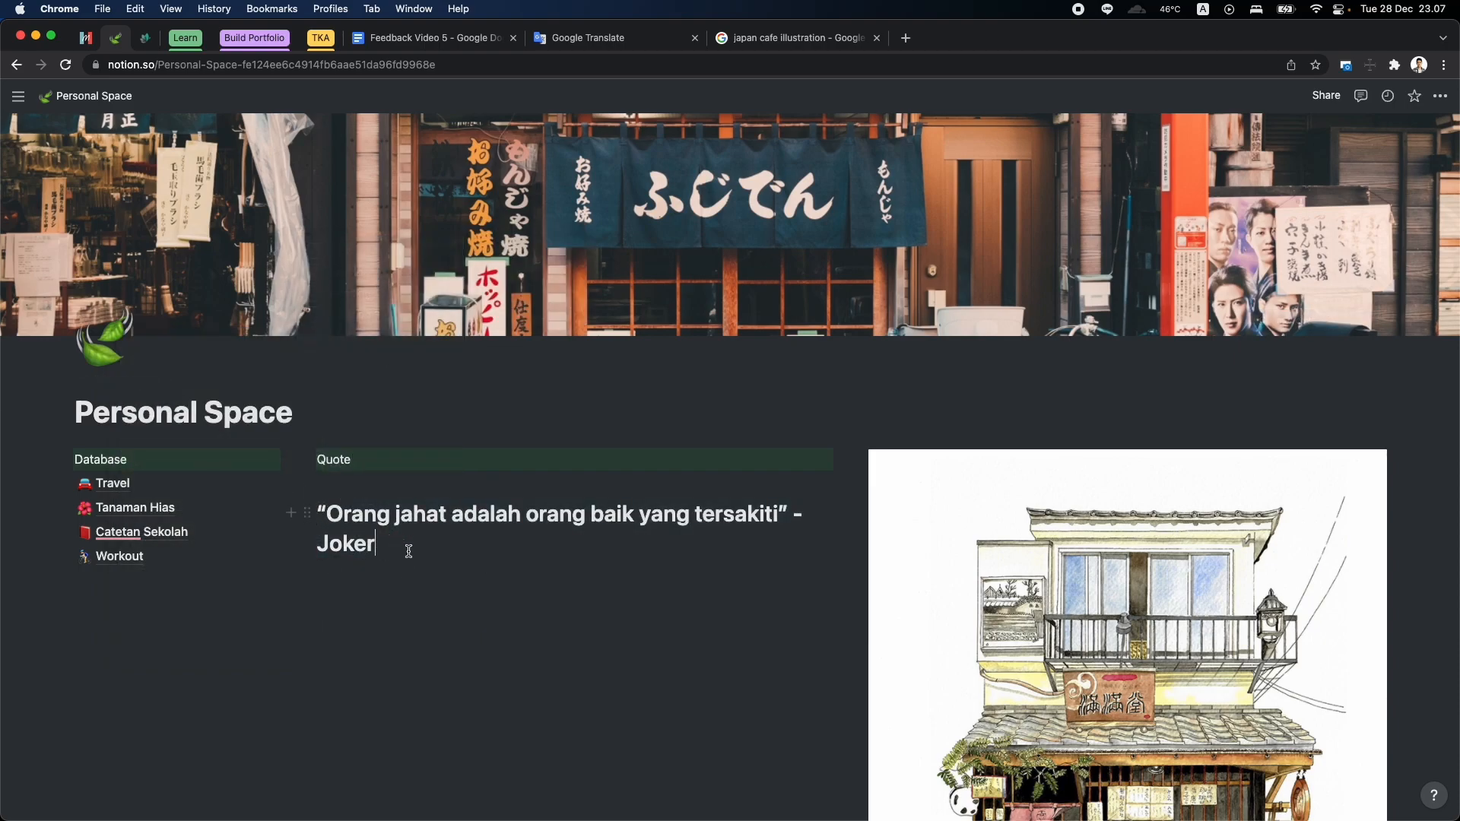
Add an inline board database below the three columns with the groups Senin, Selasa, Rabu, Kamis, Jum'at and Sabtu.
scroll(417, 782, "down", 5)
left_click(132, 658)
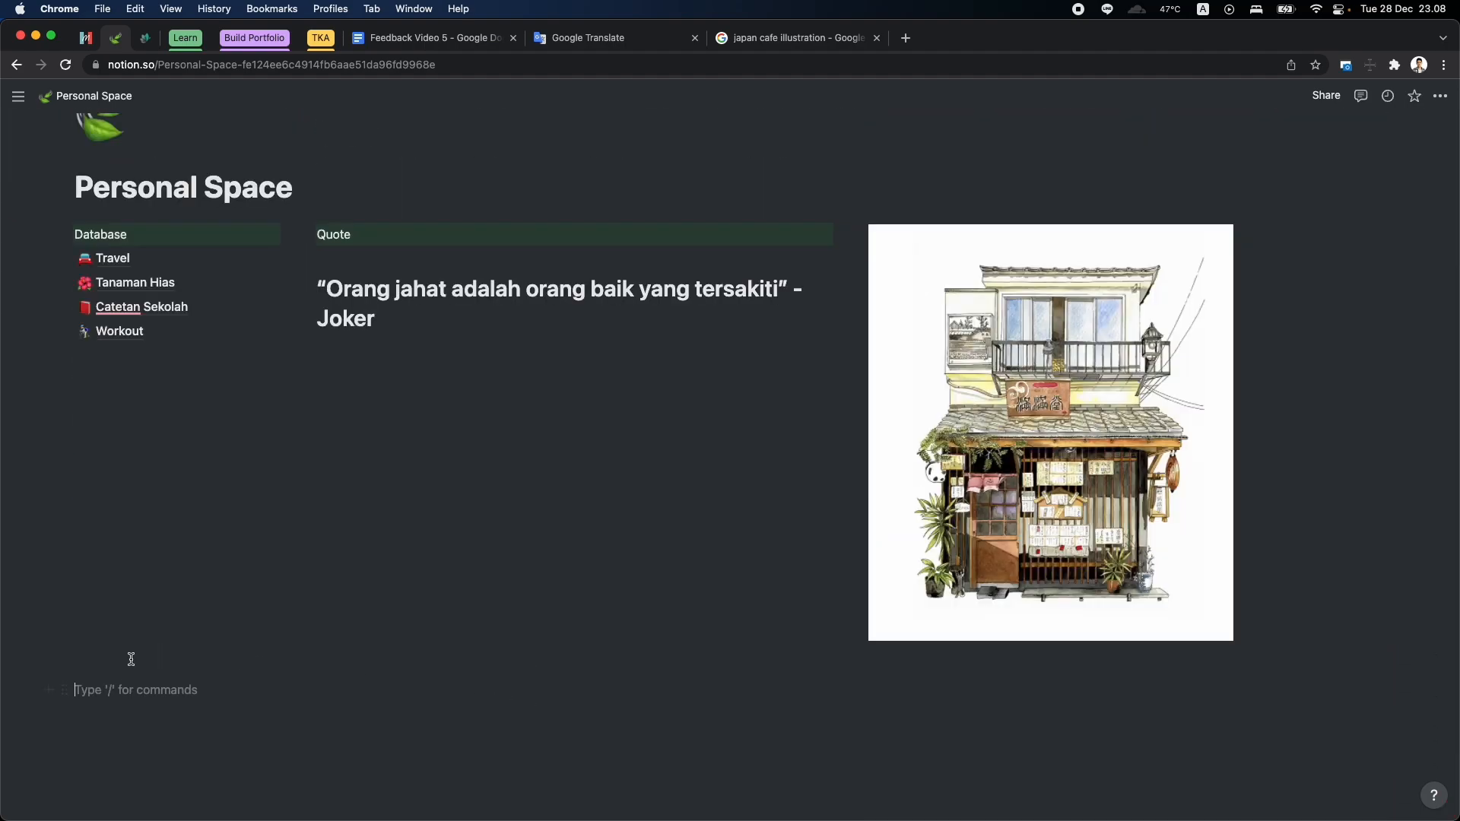
scroll(197, 461, "up", 1)
left_click(191, 727)
type("/")
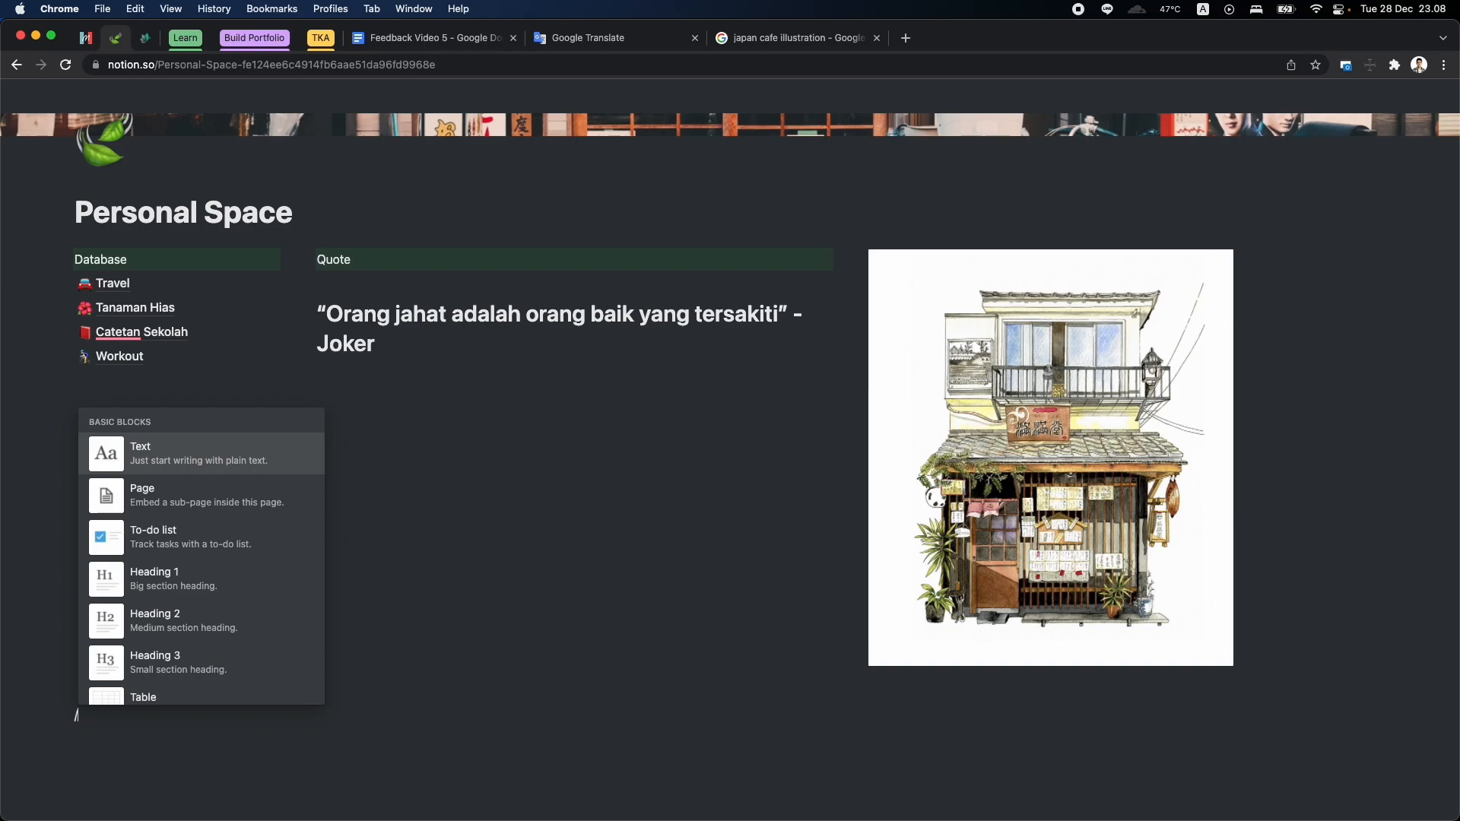
type("board")
key("Return")
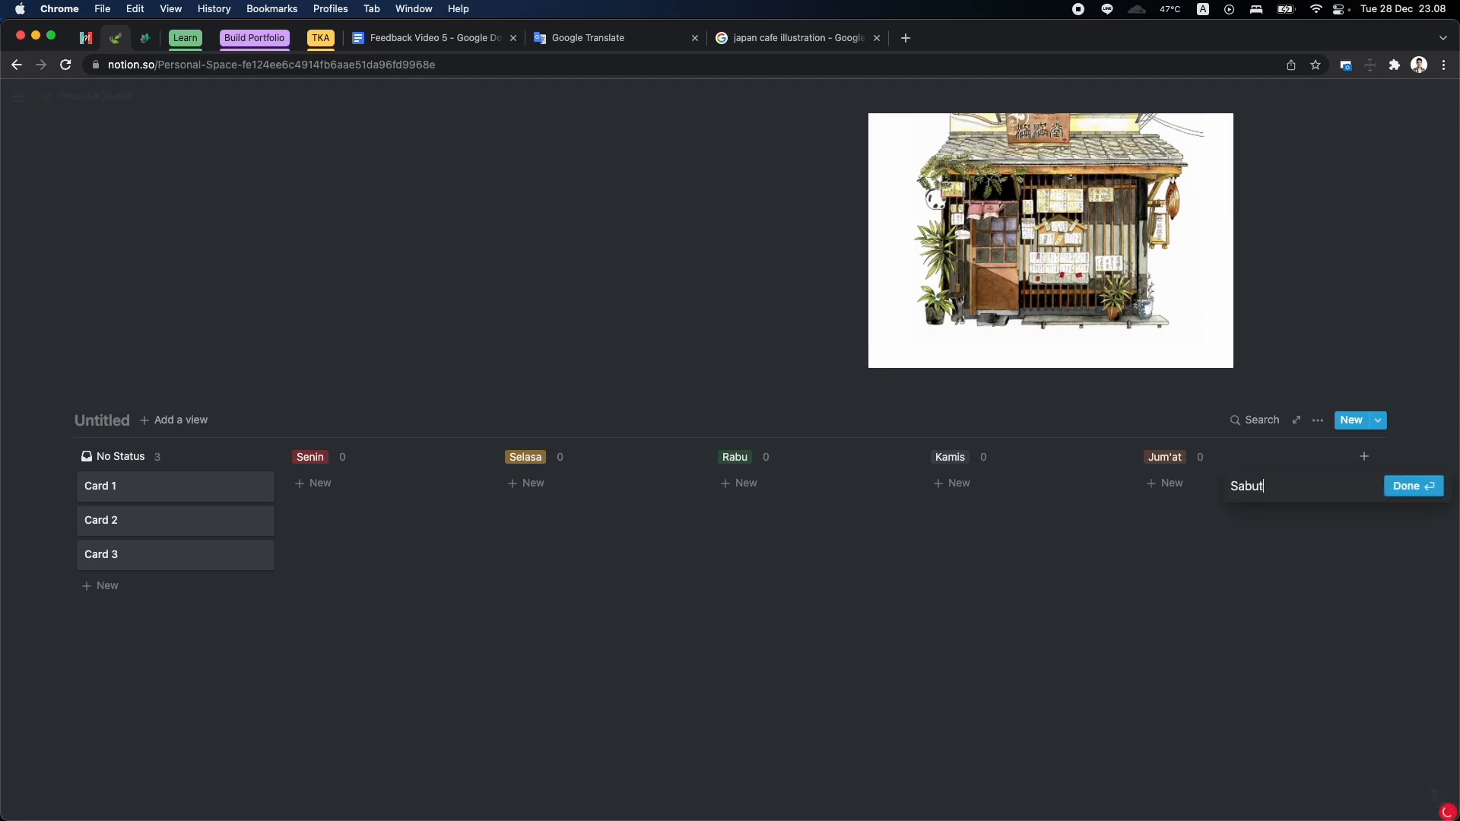
key("Return")
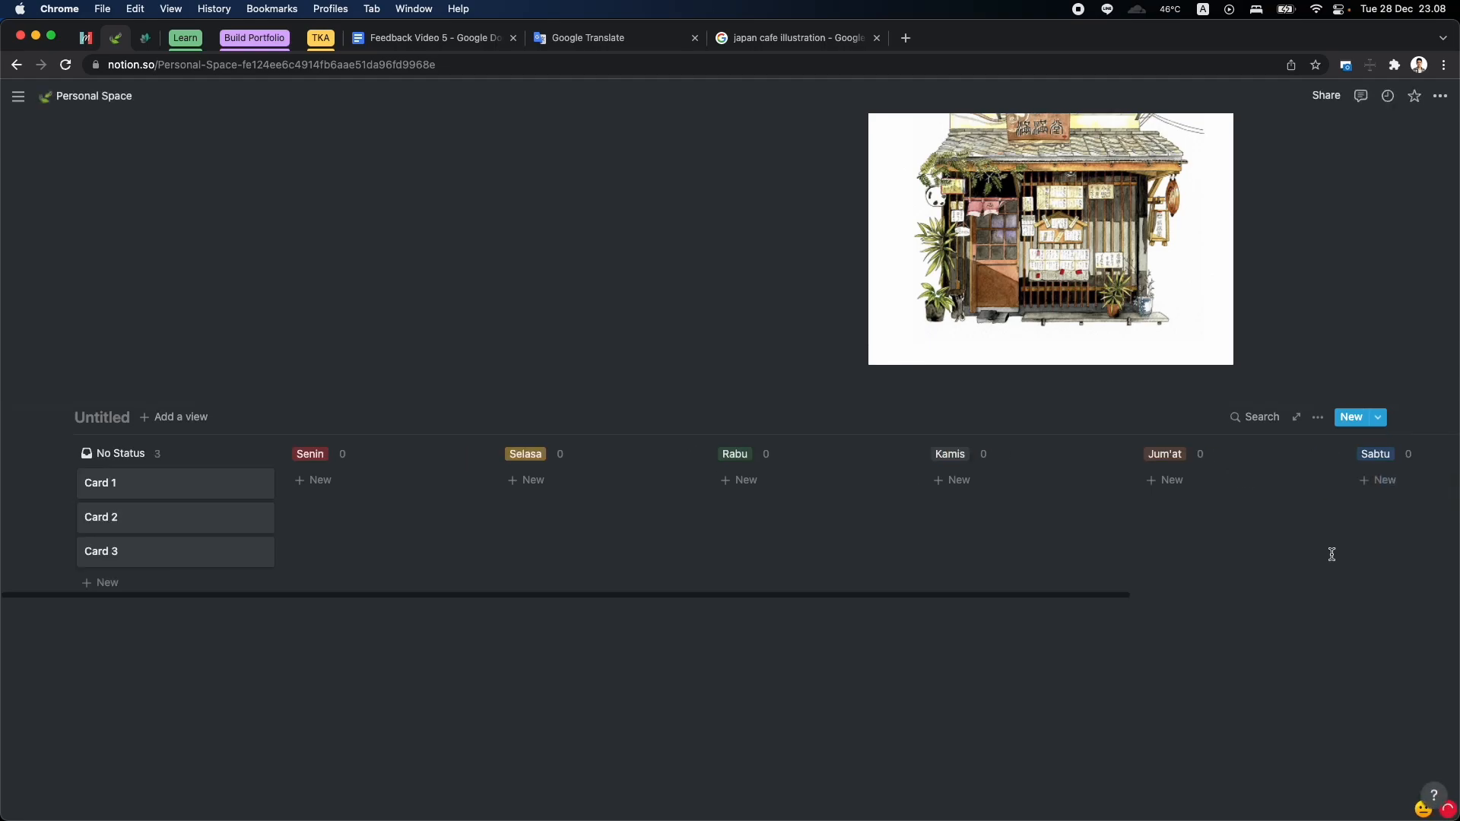
Title the board "Daily Task" and move its No Status group to the end, after Minggu.
type("Daily Task")
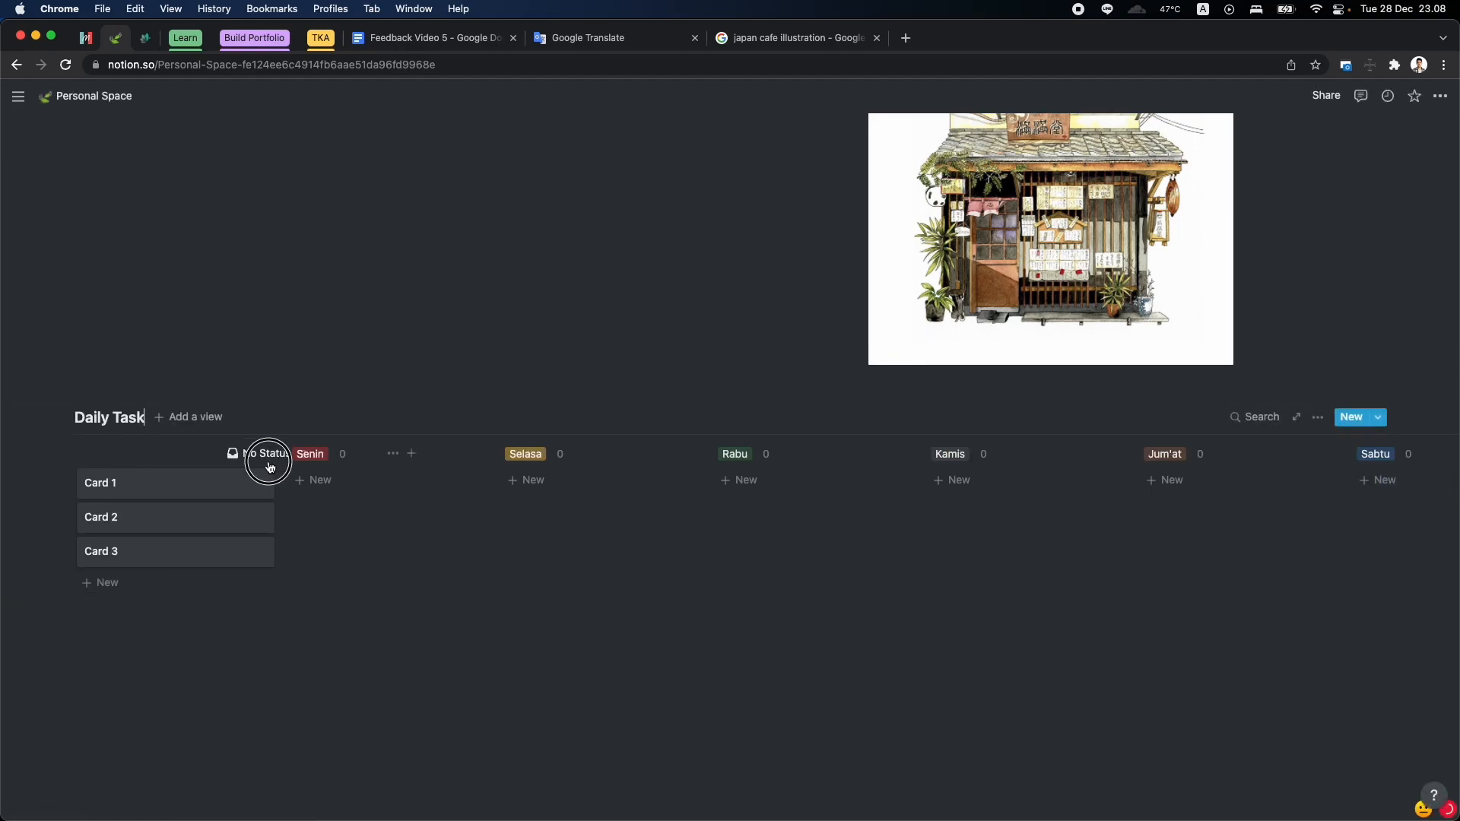
left_click_drag(264, 459, 1238, 499)
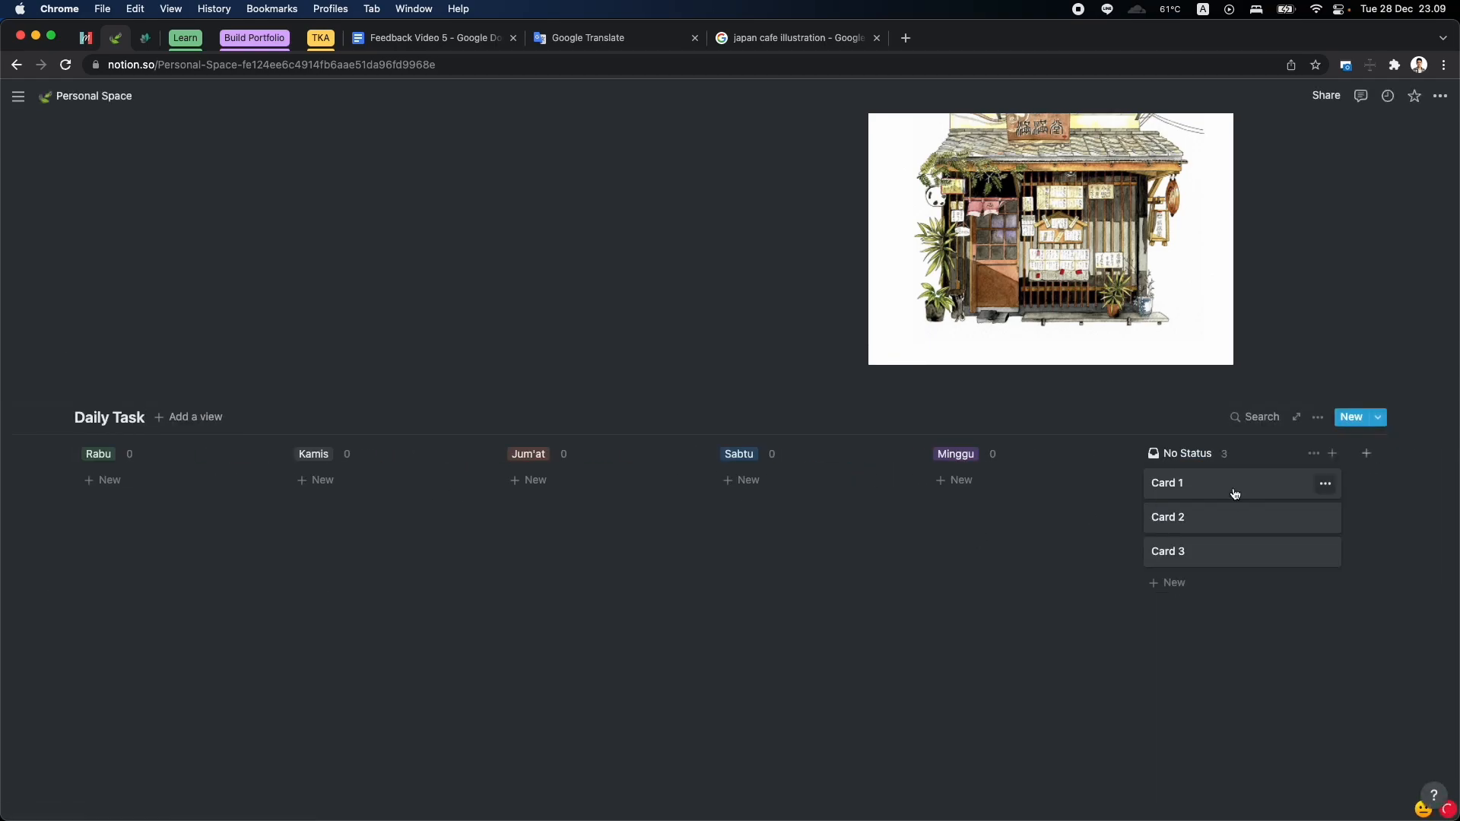
Add the cards "Upacara" under Senin, "Makan Bakso" under Selasa and "Kerjain tugas" under Rabu on the Daily Task board.
type("cara")
left_click(313, 583)
type("Makan")
type("Bakso")
left_click(532, 582)
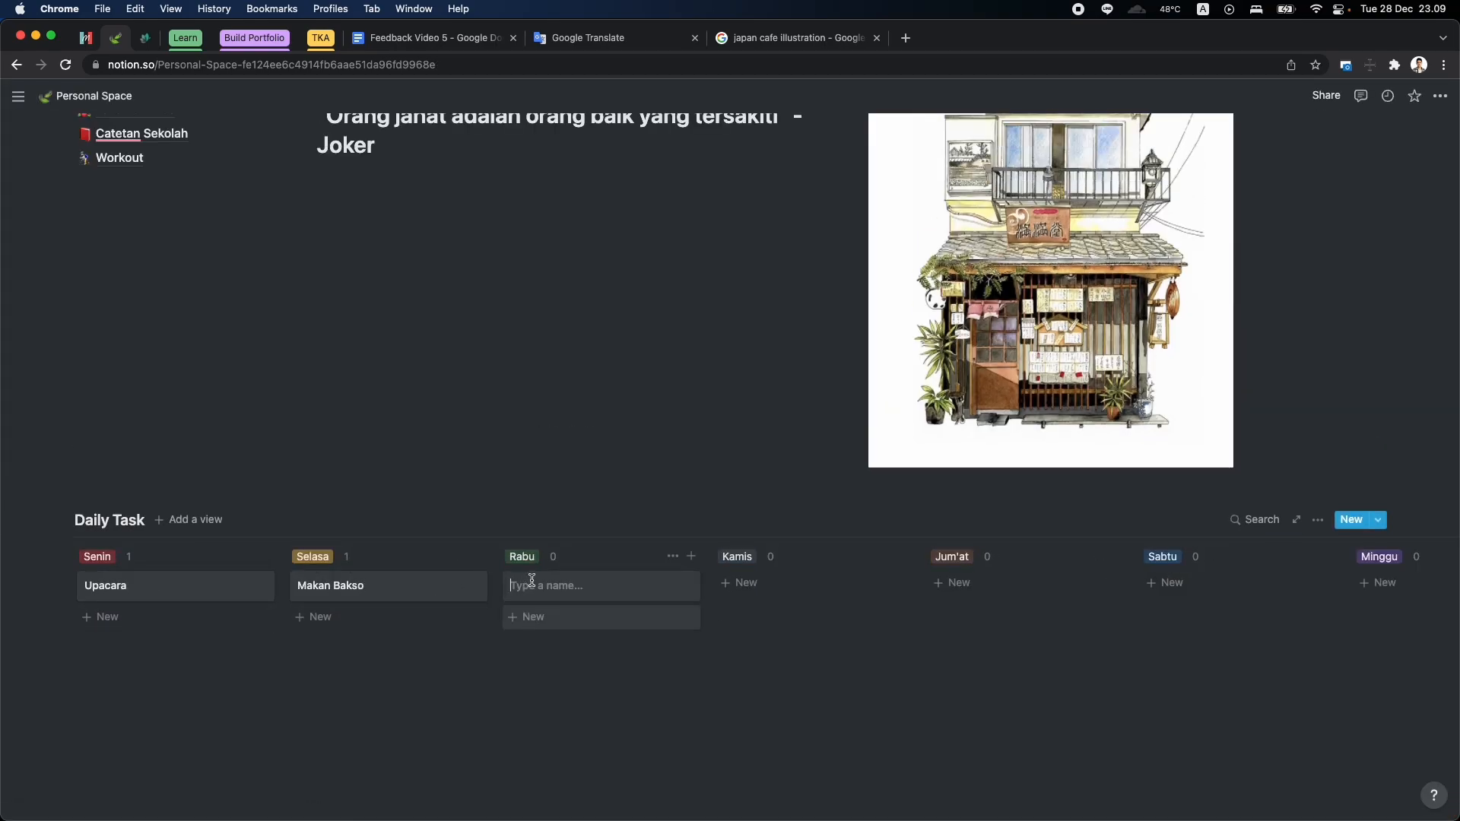
type("K")
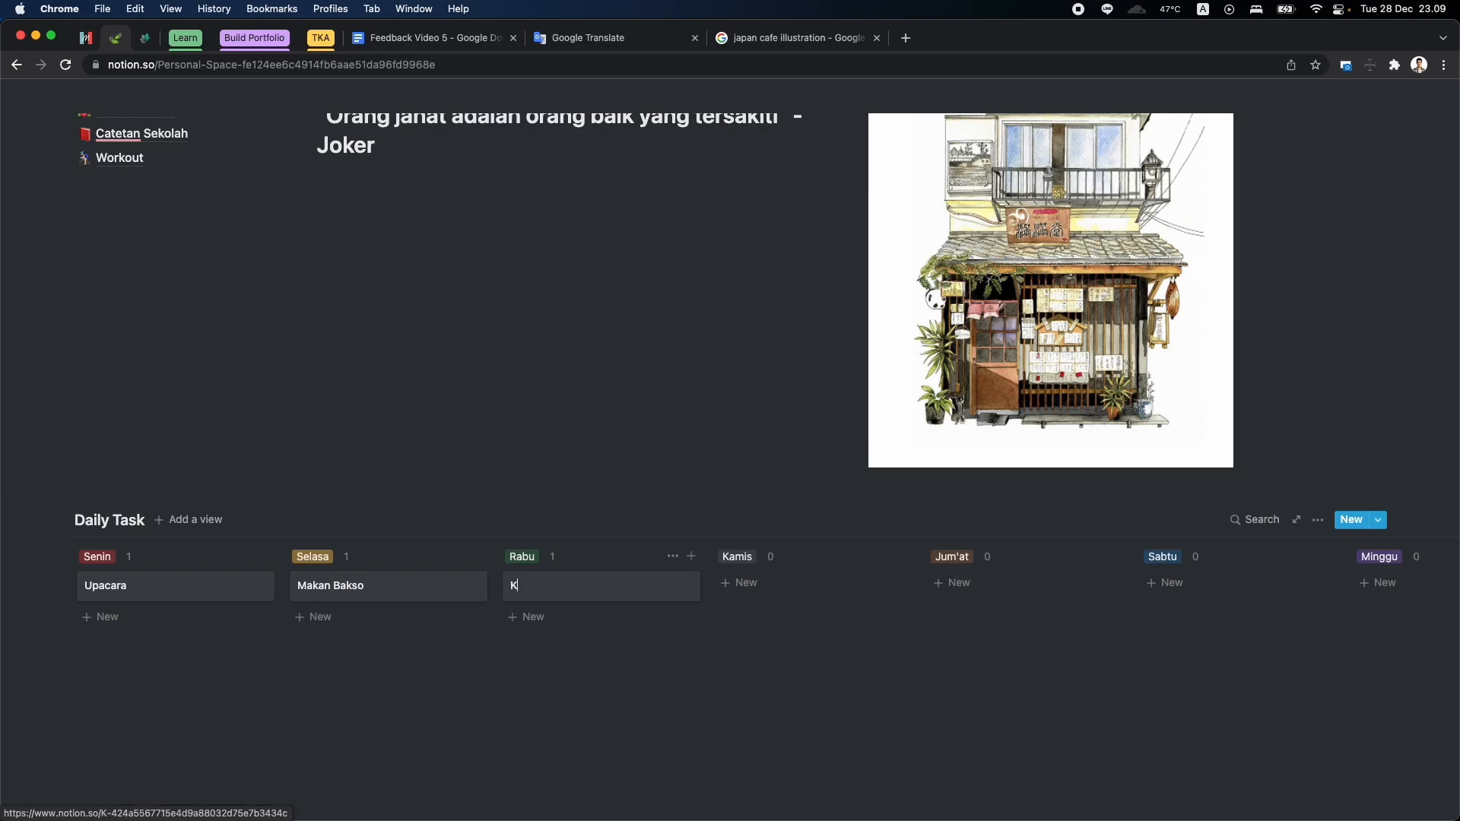
type("erjain tugas")
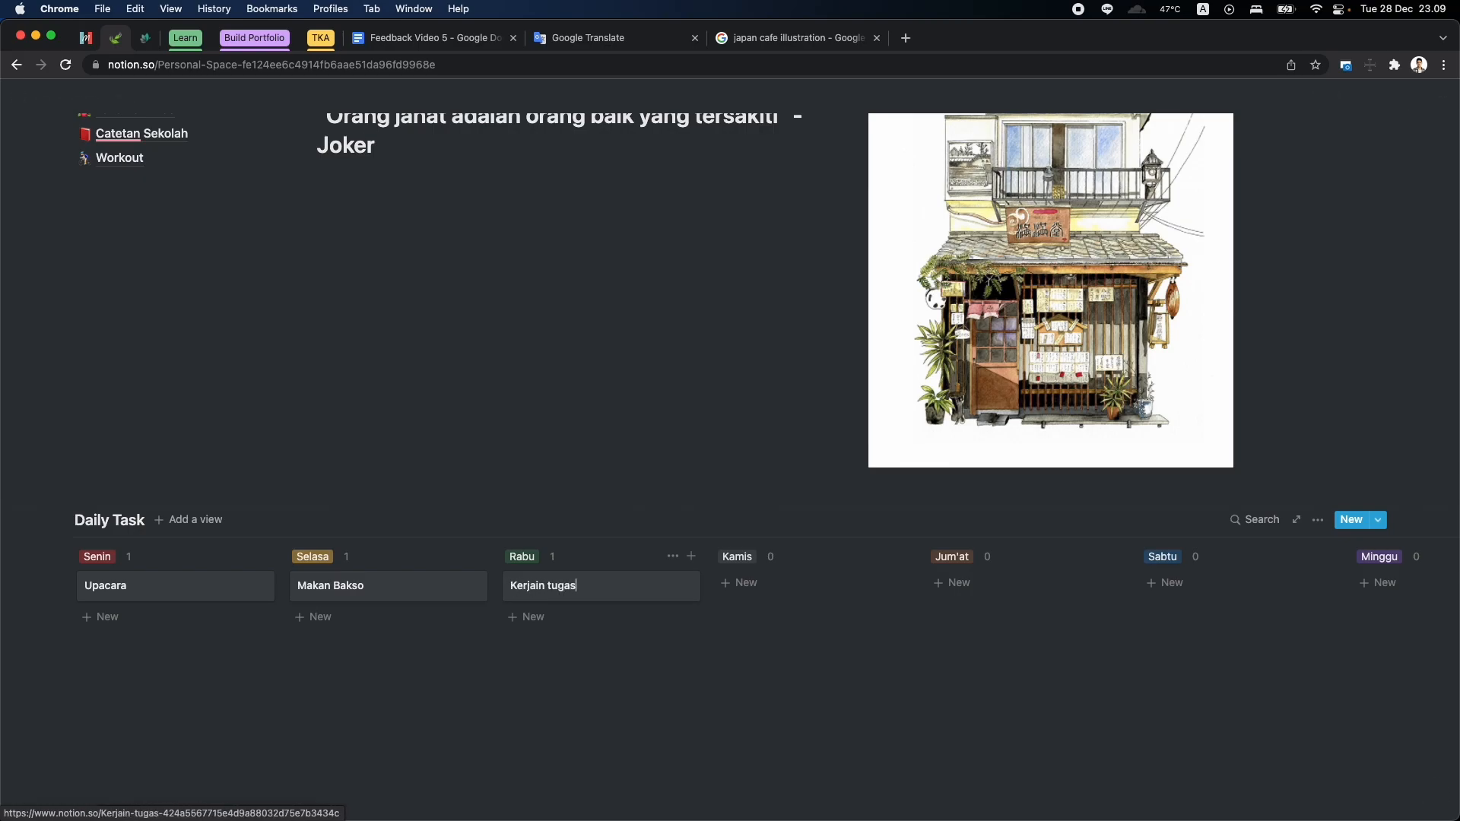
scroll(728, 441, "up", 5)
scroll(728, 441, "down", 6)
scroll(729, 441, "up", 3)
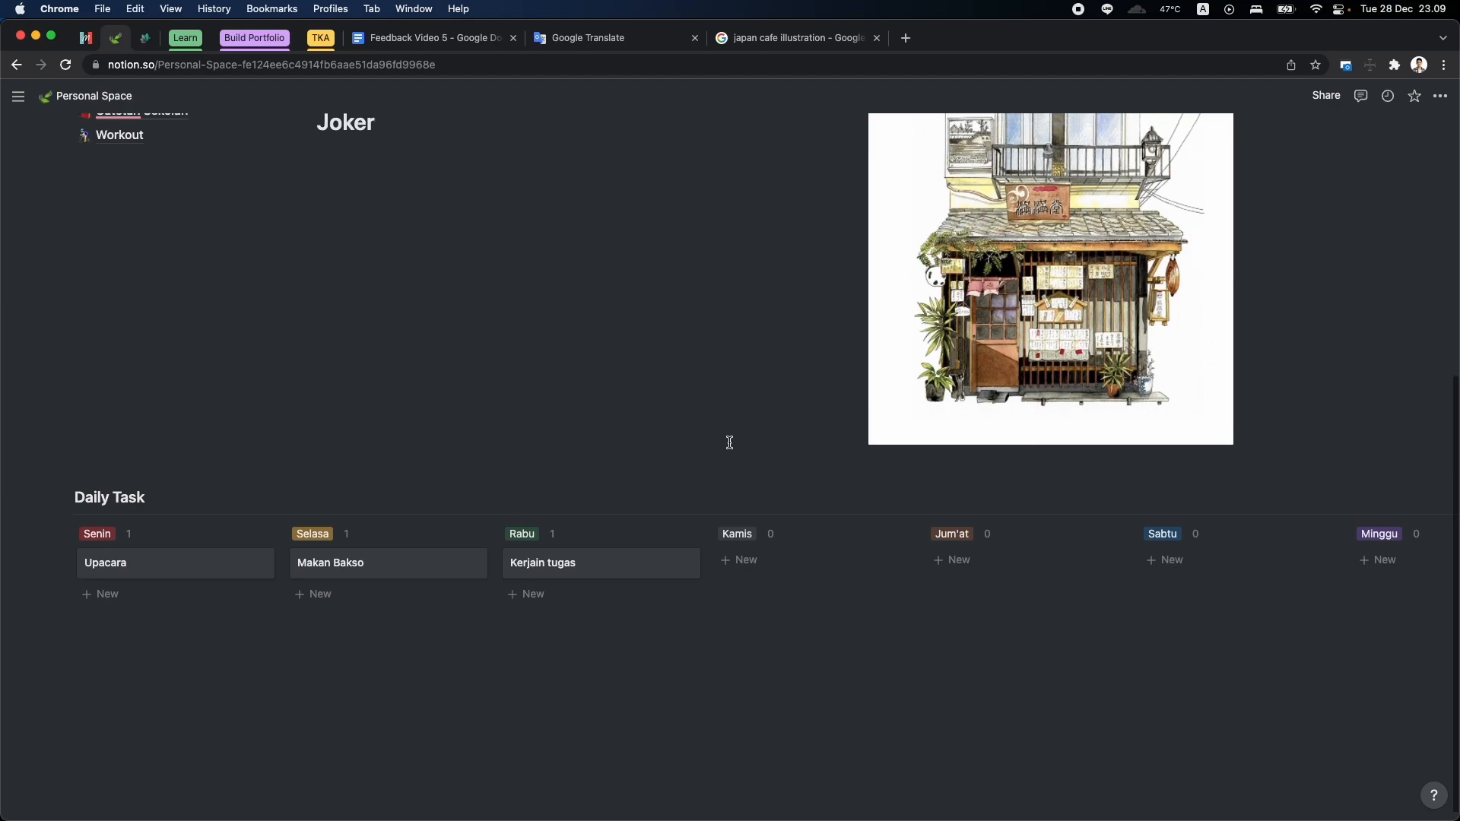
scroll(729, 443, "up", 3)
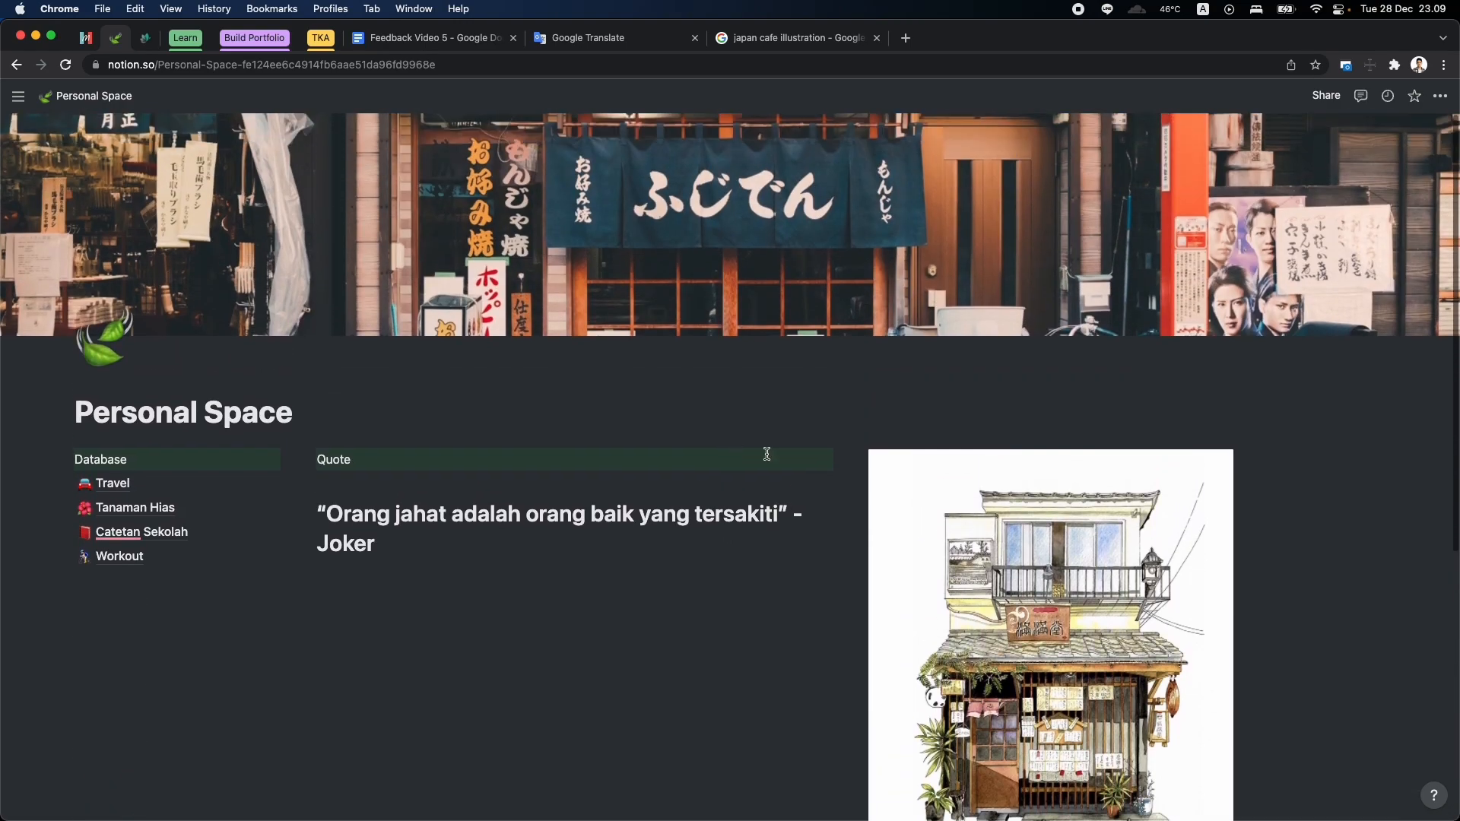